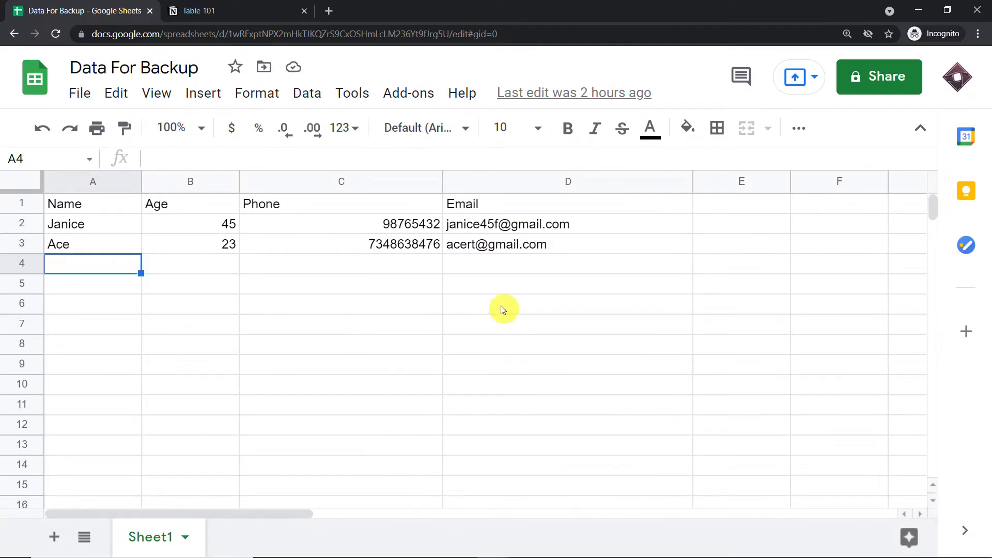
# Compare the Notion Table 101 page with the Data For Backup spreadsheet.
pyautogui.click(276, 9)
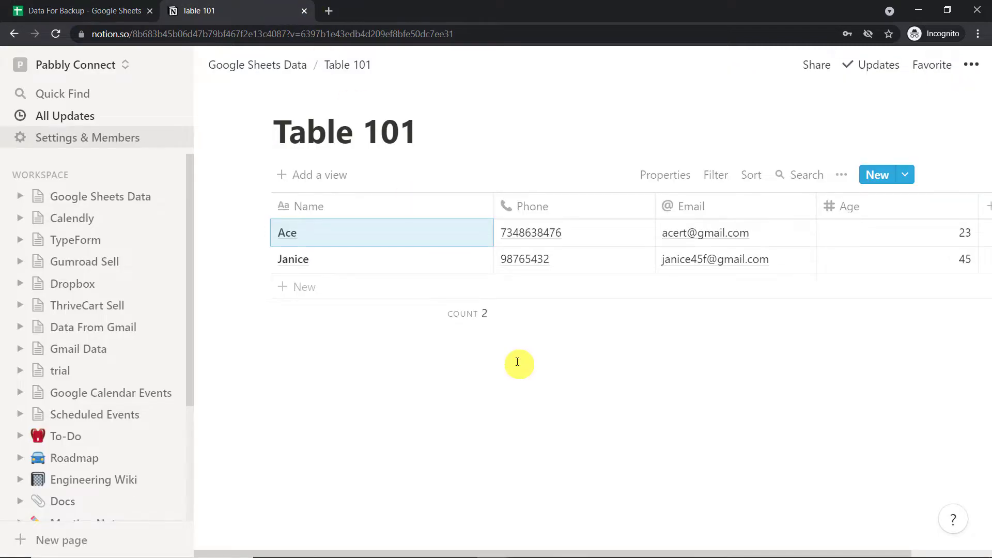
pyautogui.click(119, 10)
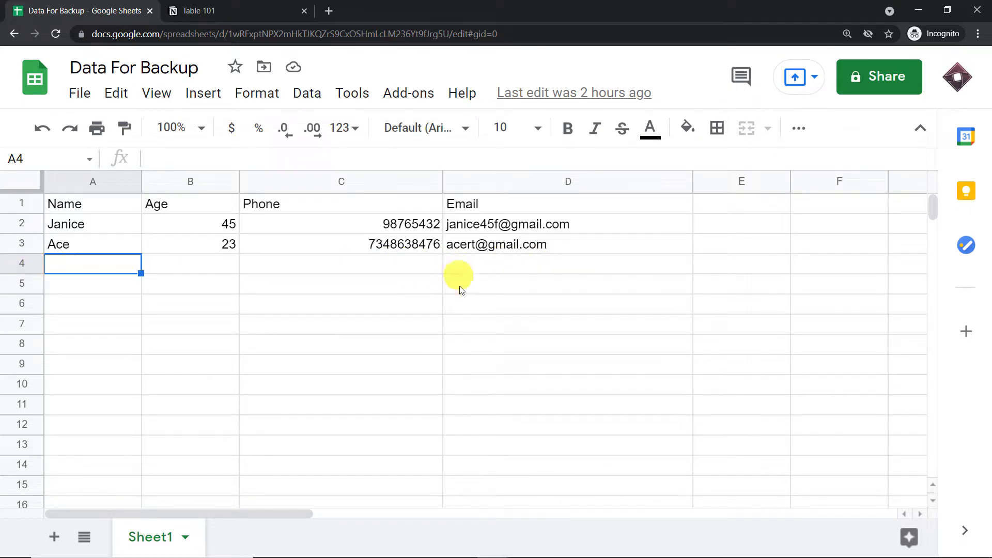
pyautogui.click(258, 9)
pyautogui.click(98, 10)
# Fill row 4 with the contact's name, age 65, phone number and e-mail address.
pyautogui.write('J')
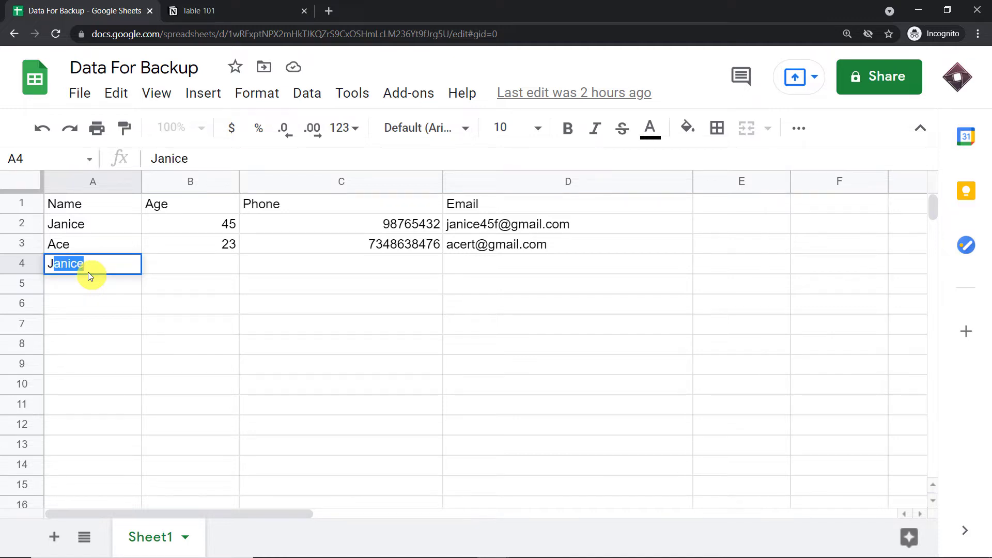
pyautogui.write('uby')
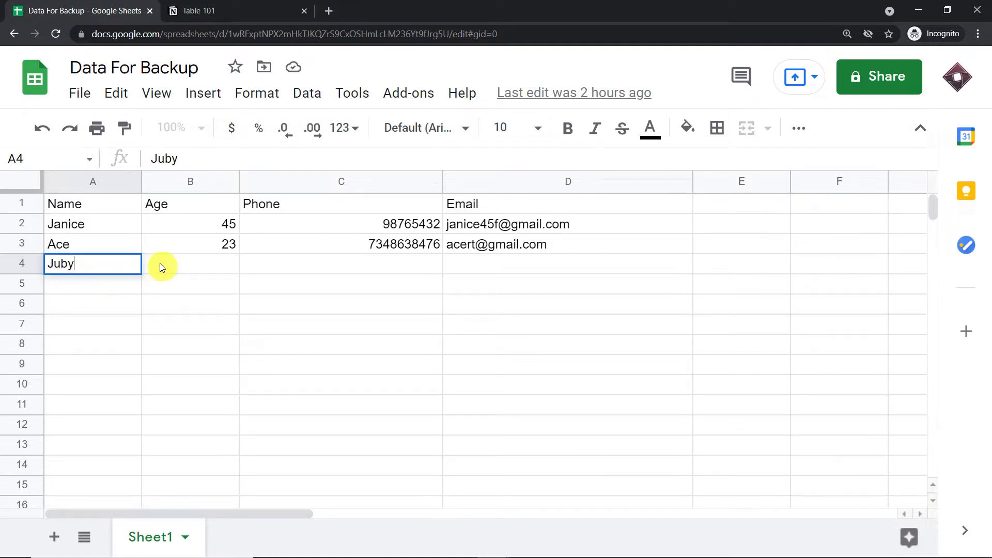
pyautogui.click(188, 264)
pyautogui.write('65')
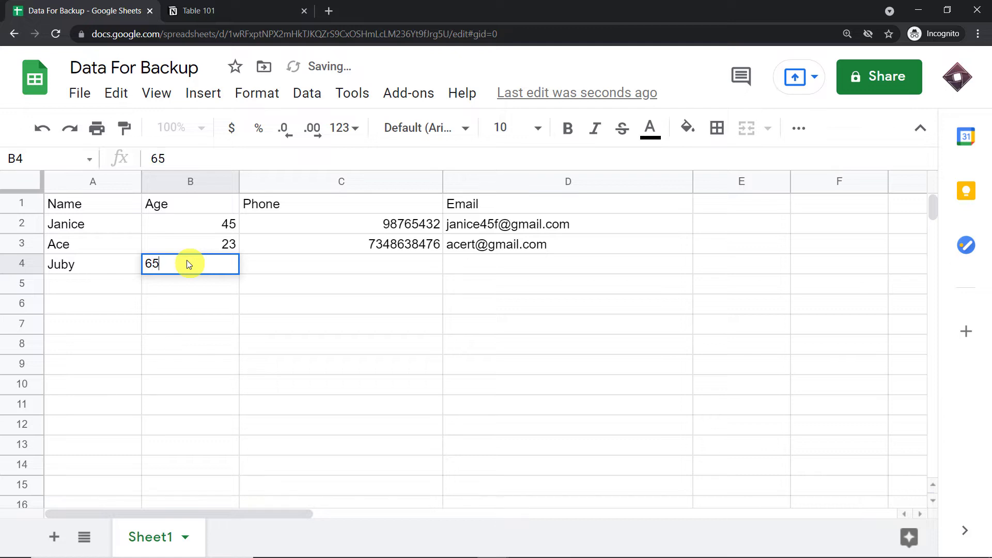
pyautogui.click(393, 266)
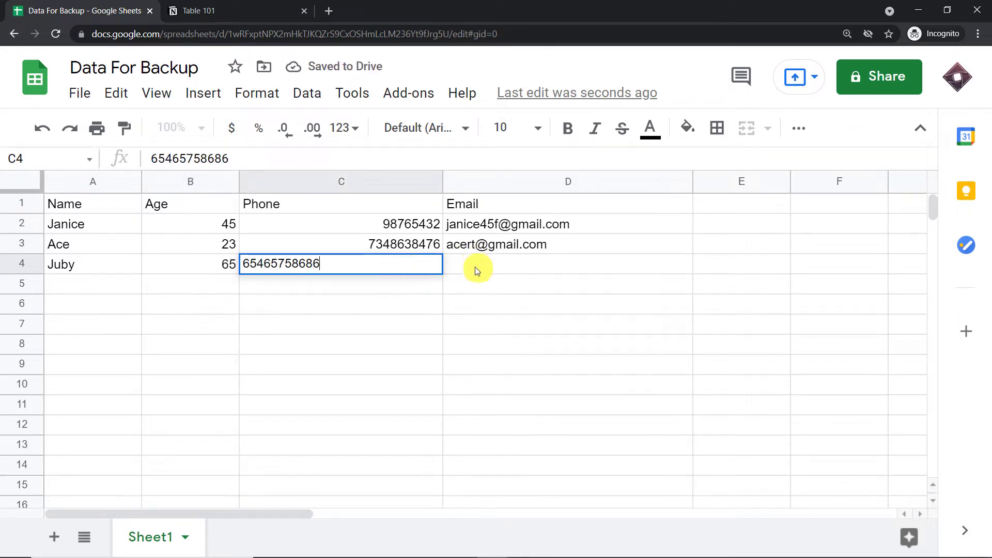
pyautogui.click(476, 268)
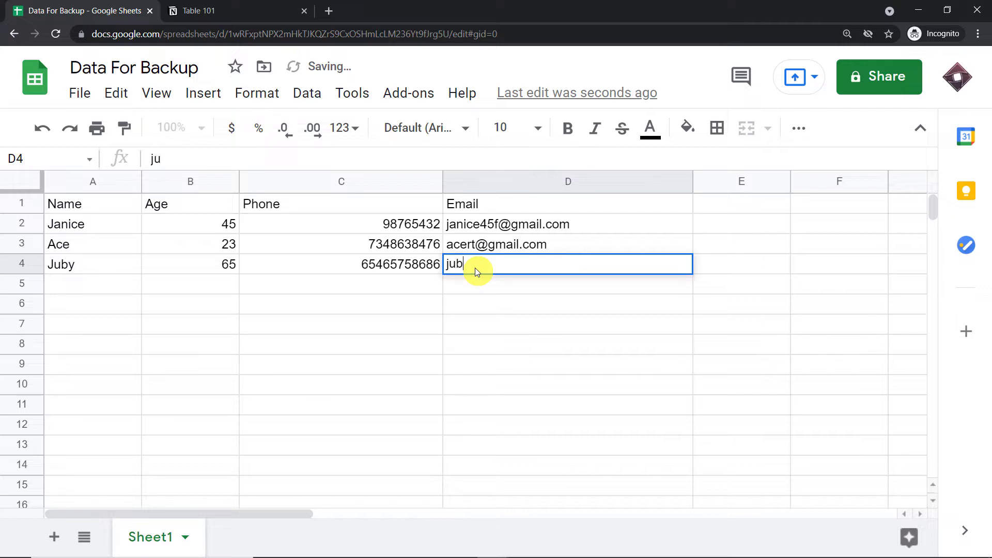
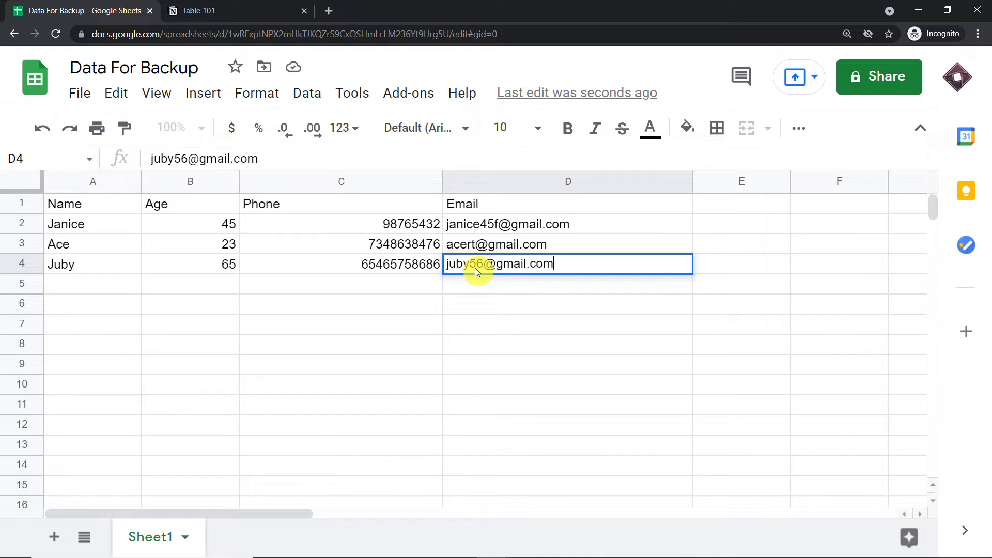
pyautogui.click(398, 335)
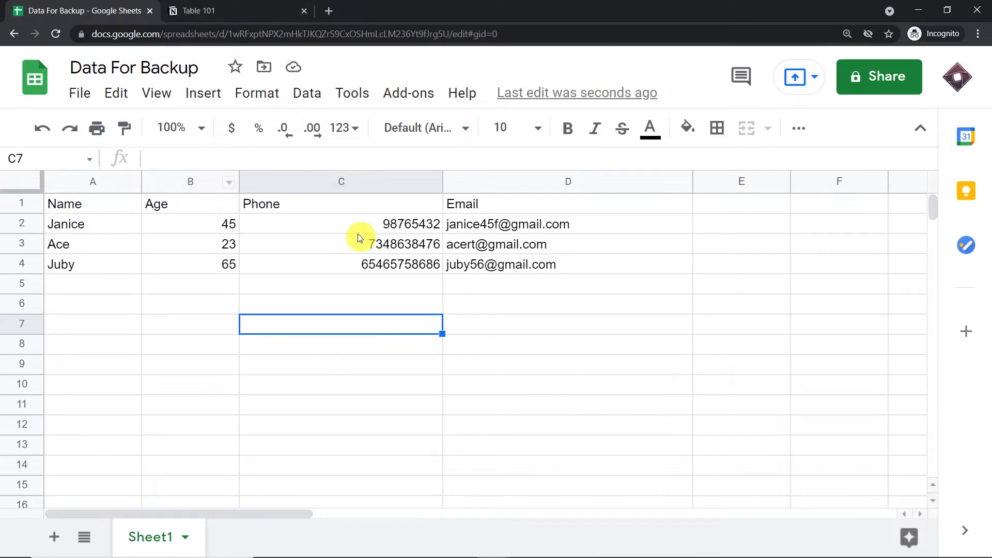
# Open the synced age-65 contact's record in Notion Table 101, then start a pabbly.com tab.
pyautogui.click(201, 7)
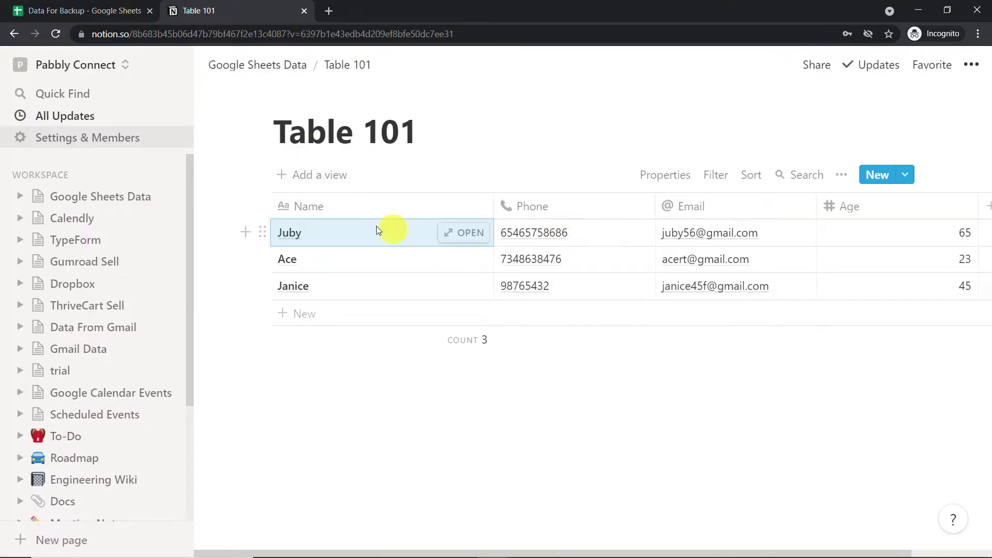
pyautogui.click(464, 233)
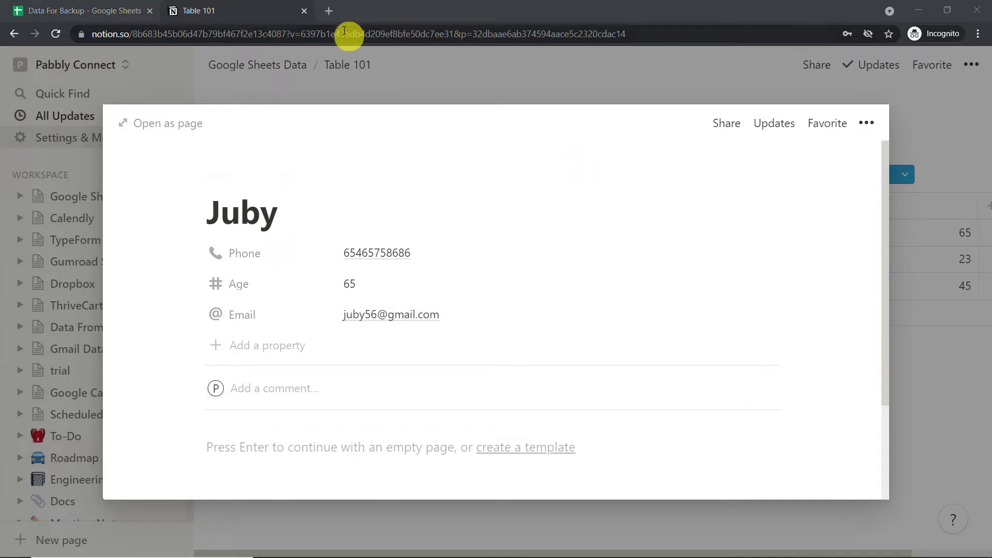
pyautogui.click(329, 10)
pyautogui.write('pabbly.com')
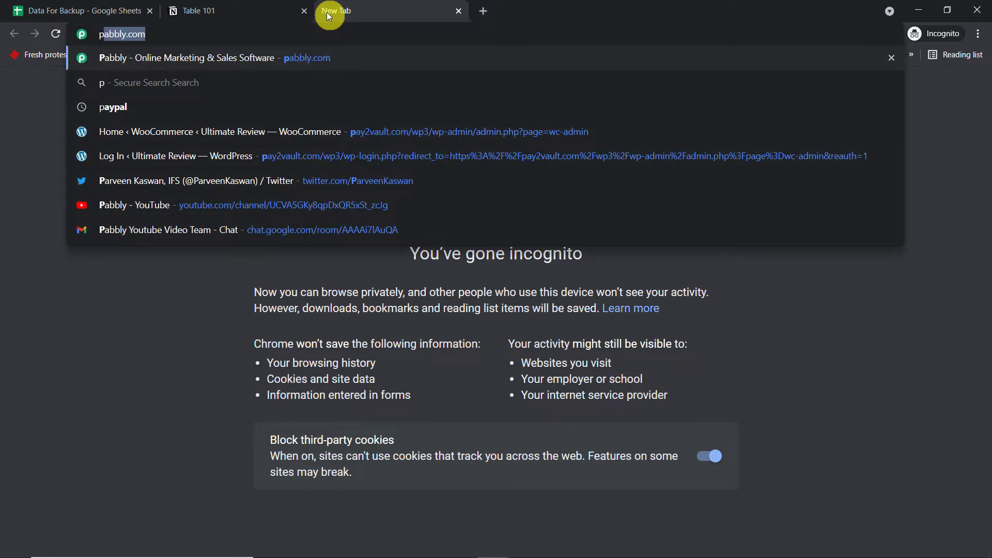
# Load pabbly.com, sign in, and launch Pabbly Connect via its Access Now card.
pyautogui.press('Return')
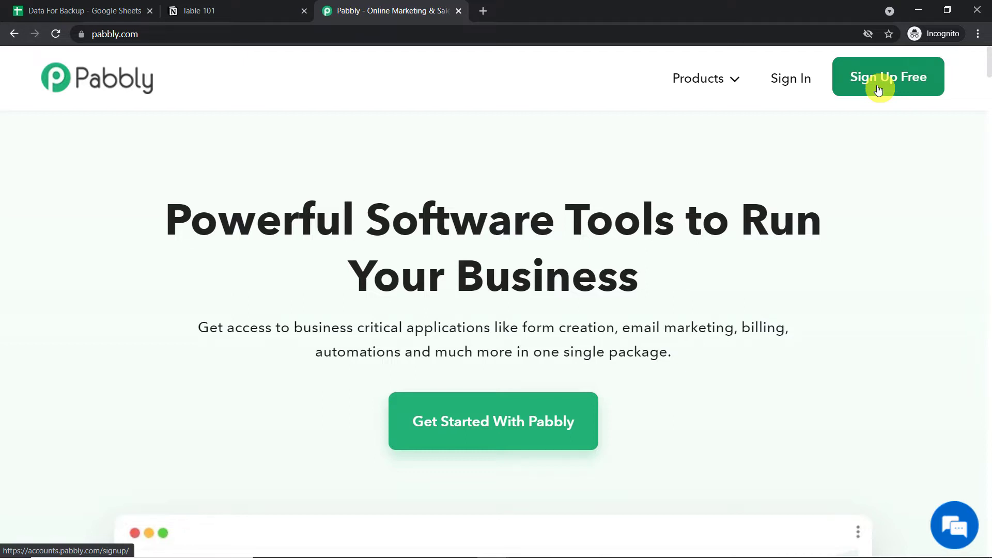
pyautogui.click(794, 81)
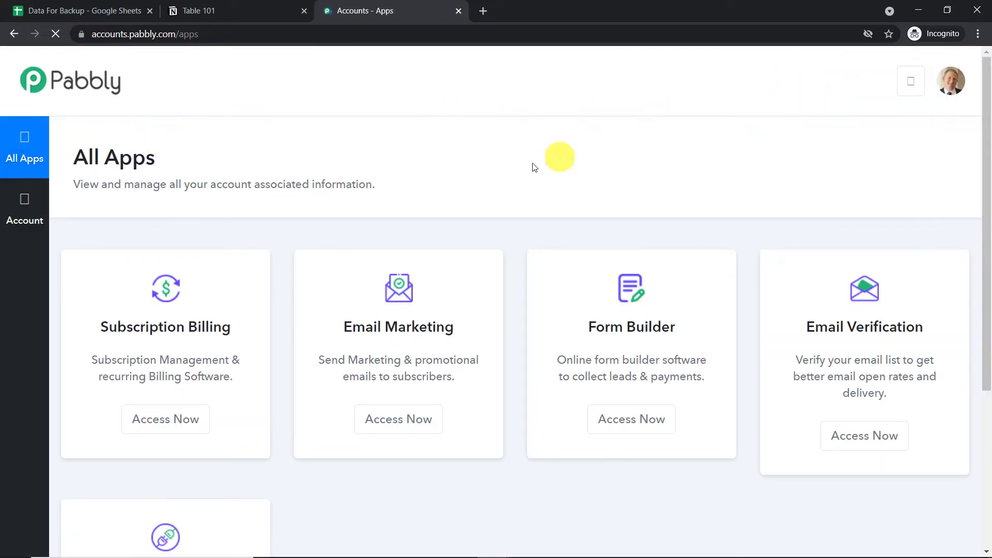
pyautogui.scroll(-5, 533, 164)
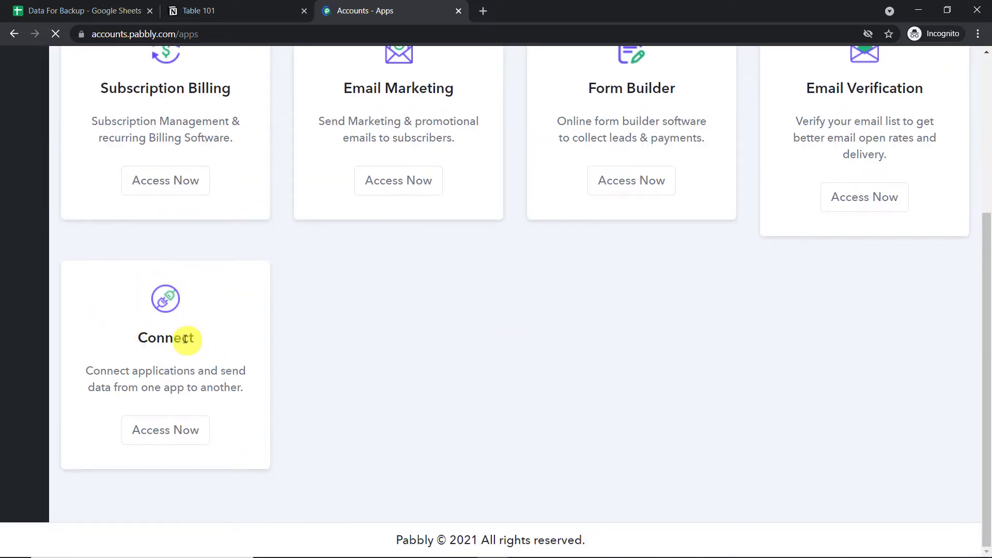
pyautogui.click(184, 429)
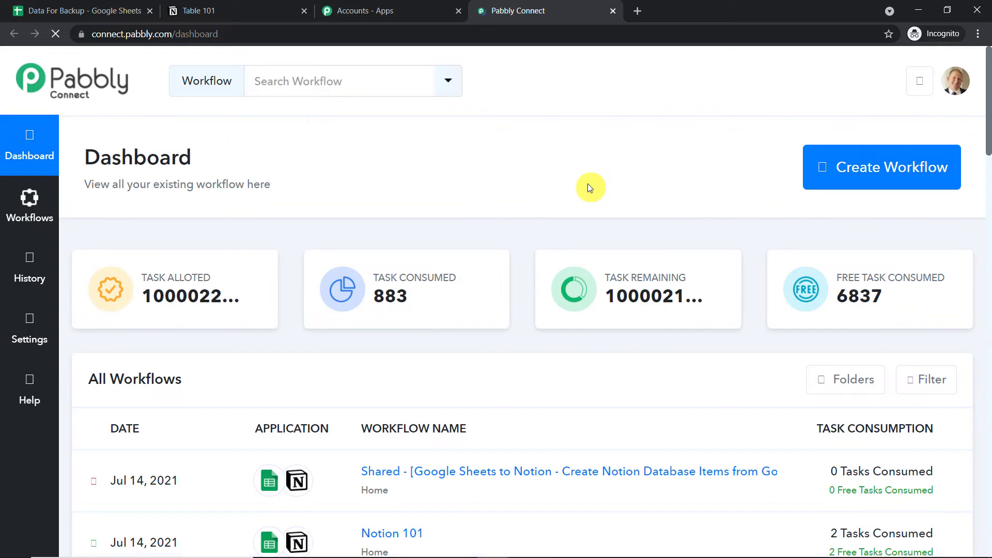
# Create a workflow named 'Google Sheets To Notion' and collapse the trigger's app chooser.
pyautogui.click(857, 177)
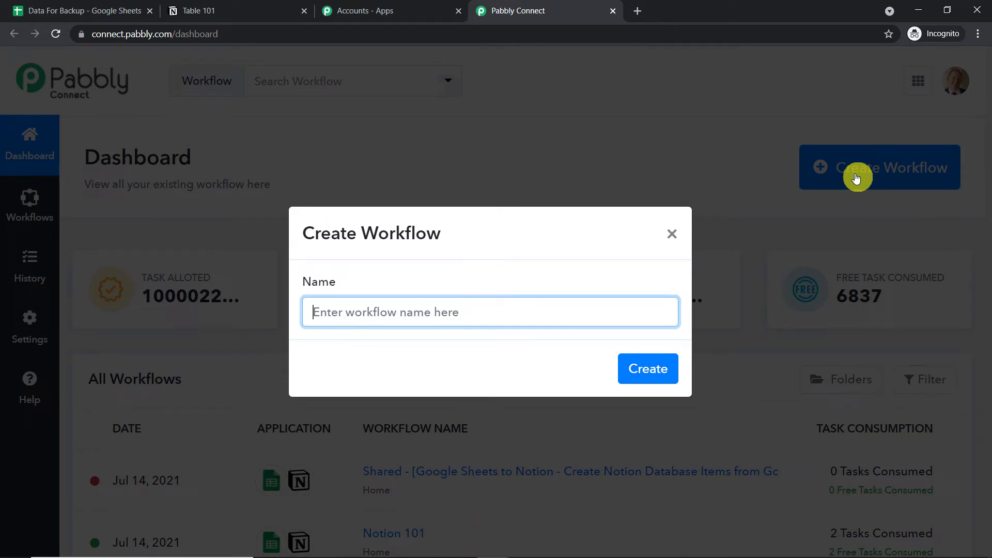
pyautogui.write('Googl')
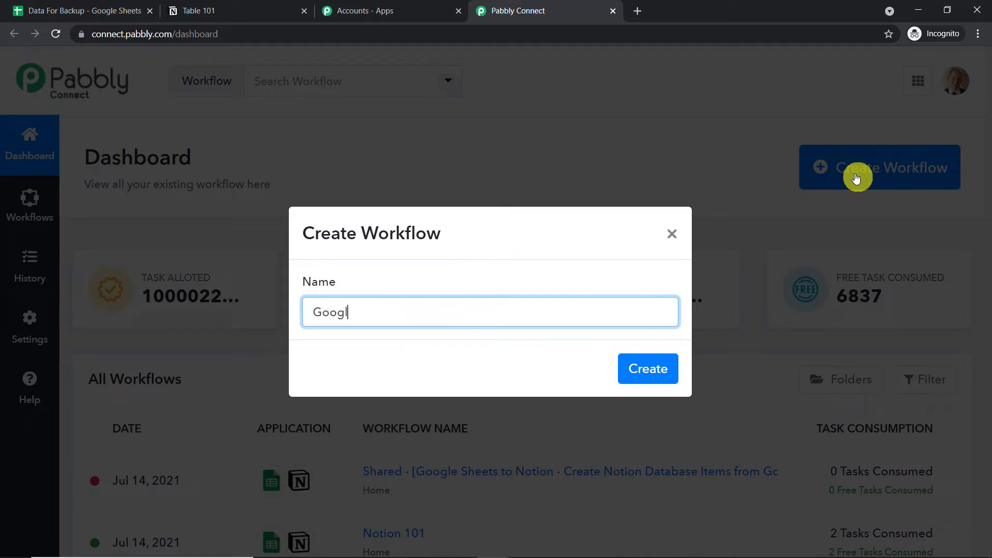
pyautogui.write('e Sheets To Notion')
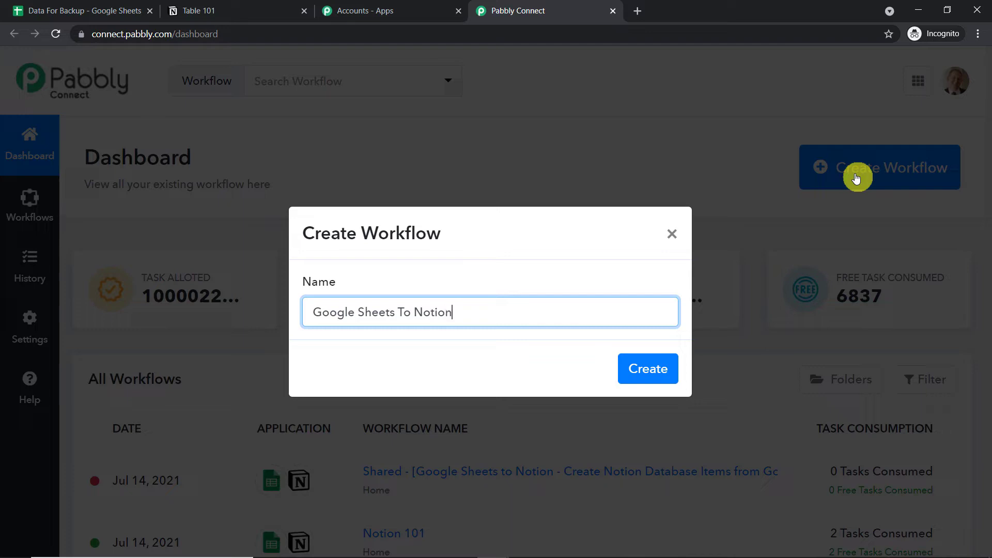
pyautogui.click(649, 369)
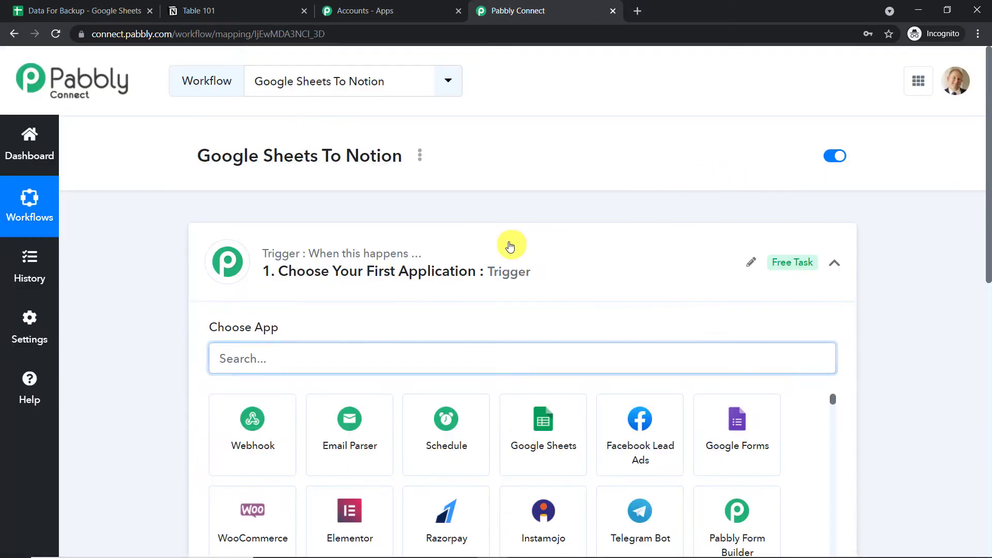
pyautogui.click(510, 246)
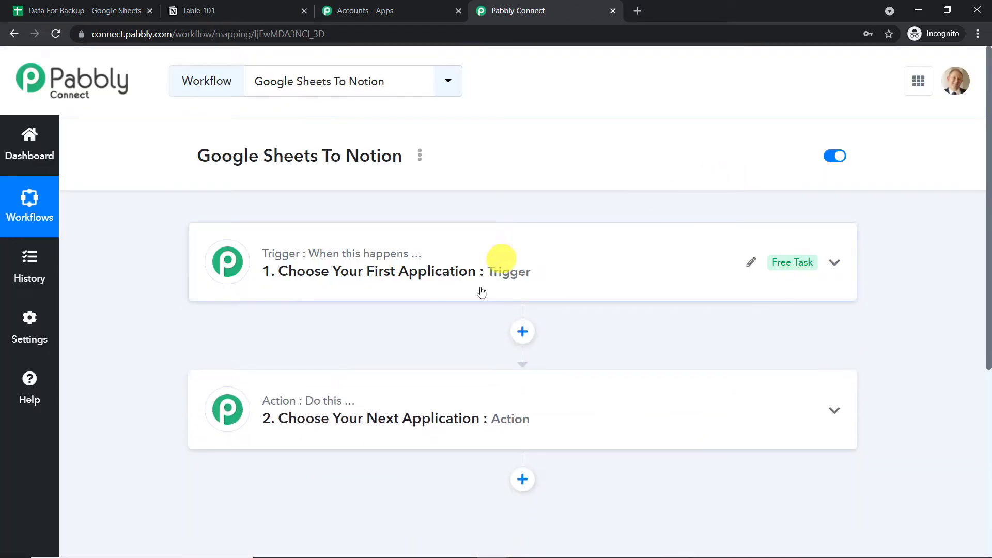
# Set the trigger app to Google Sheets with the New Spreadsheet Row event.
pyautogui.click(505, 271)
pyautogui.click(340, 359)
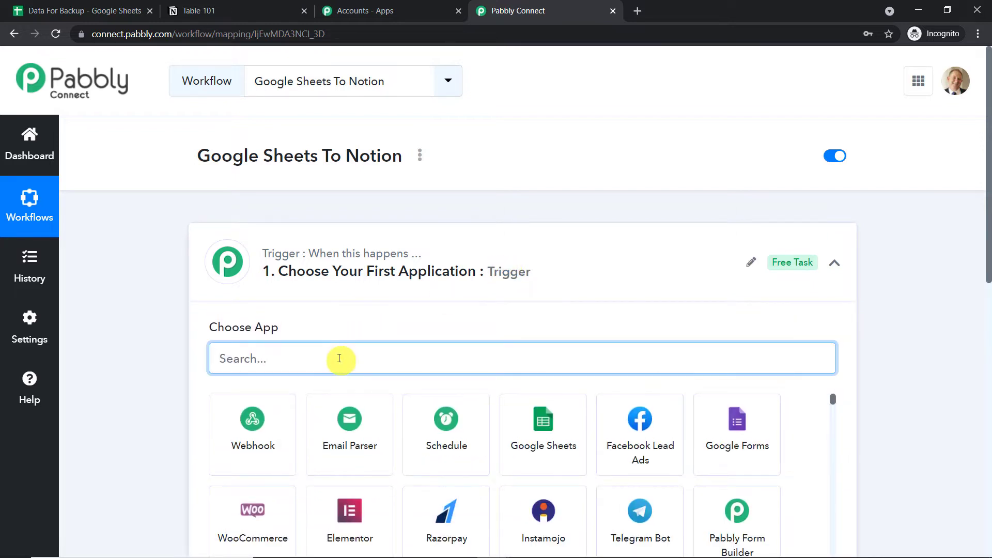
pyautogui.write('goog')
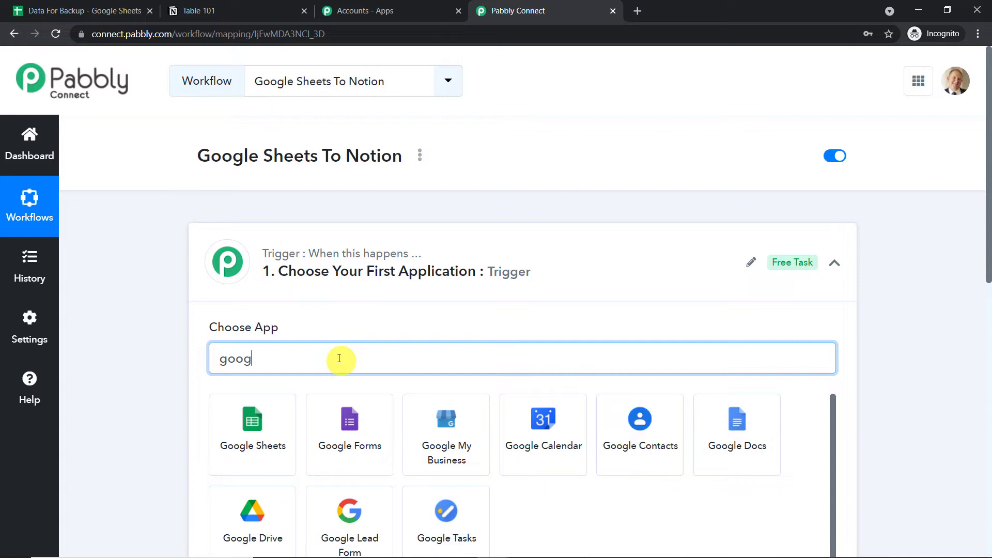
pyautogui.write('le shee')
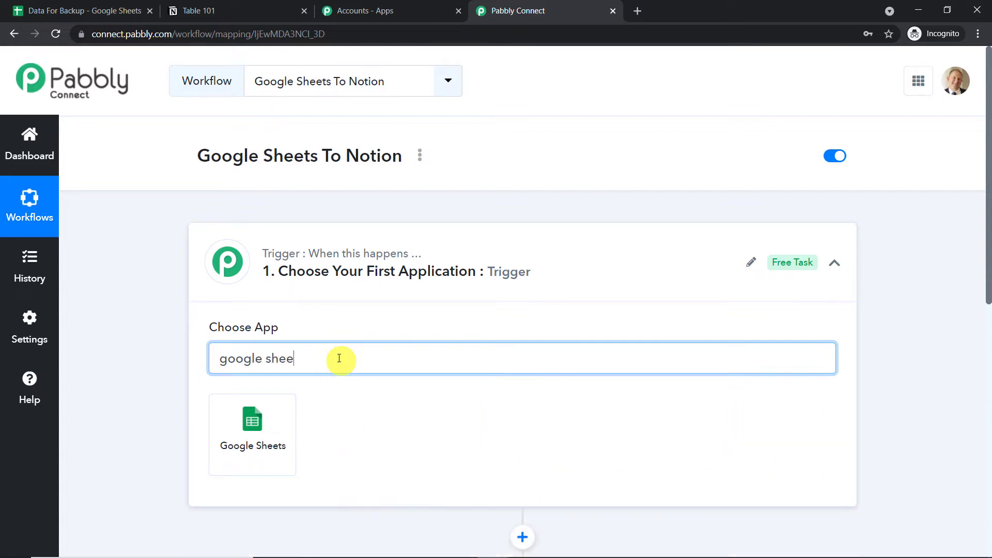
pyautogui.click(250, 432)
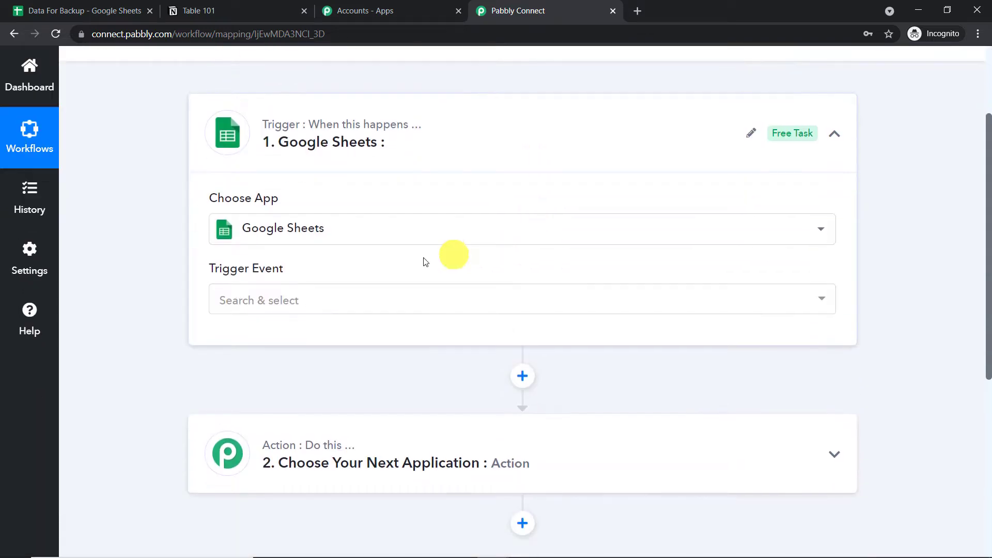
pyautogui.click(321, 299)
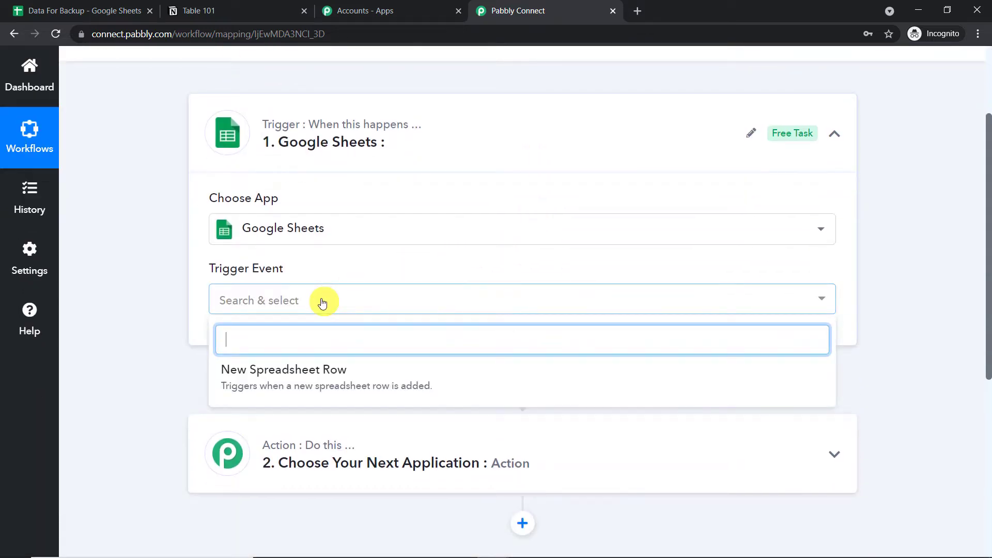
pyautogui.click(315, 381)
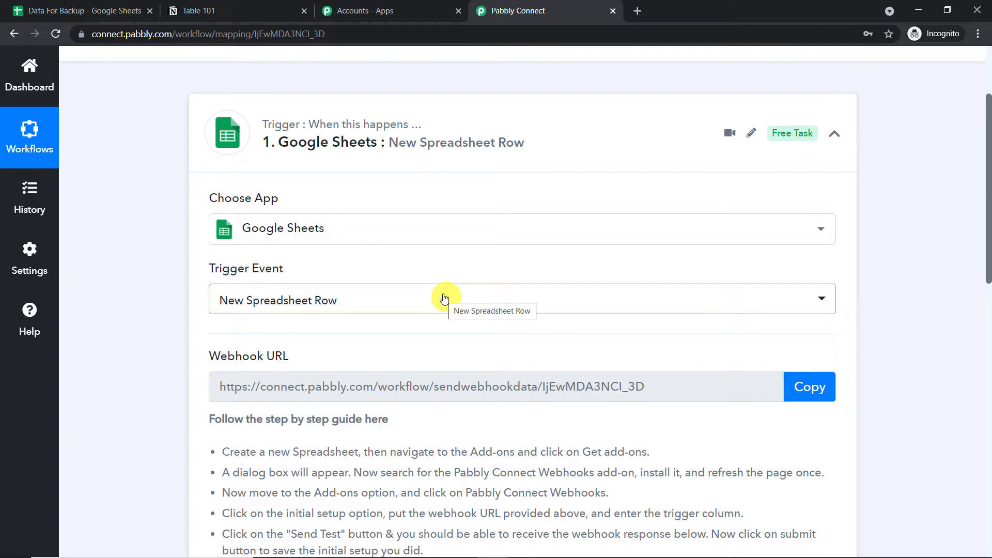
pyautogui.click(636, 12)
# Search for Google Sheets and start a new blank spreadsheet.
pyautogui.write('gooo')
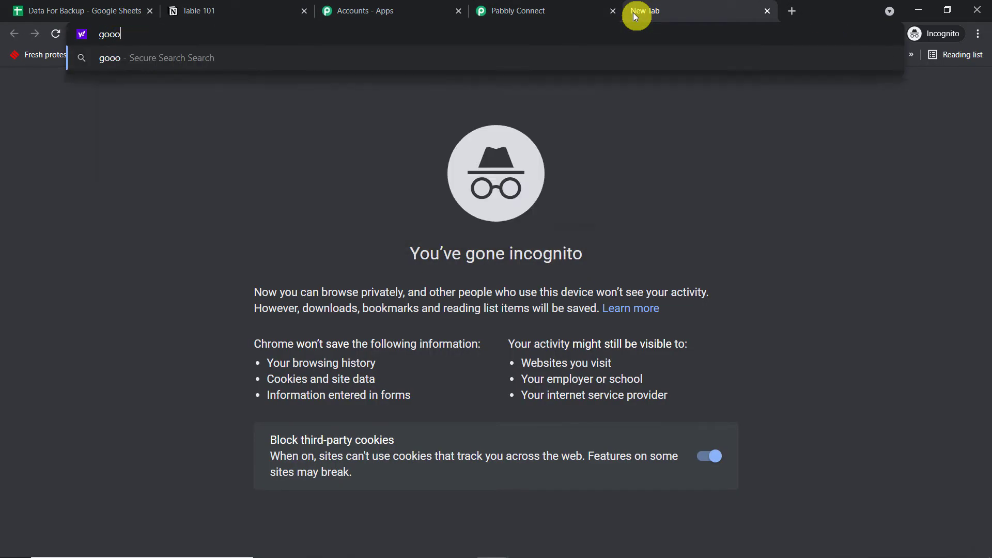
pyautogui.press('BackSpace')
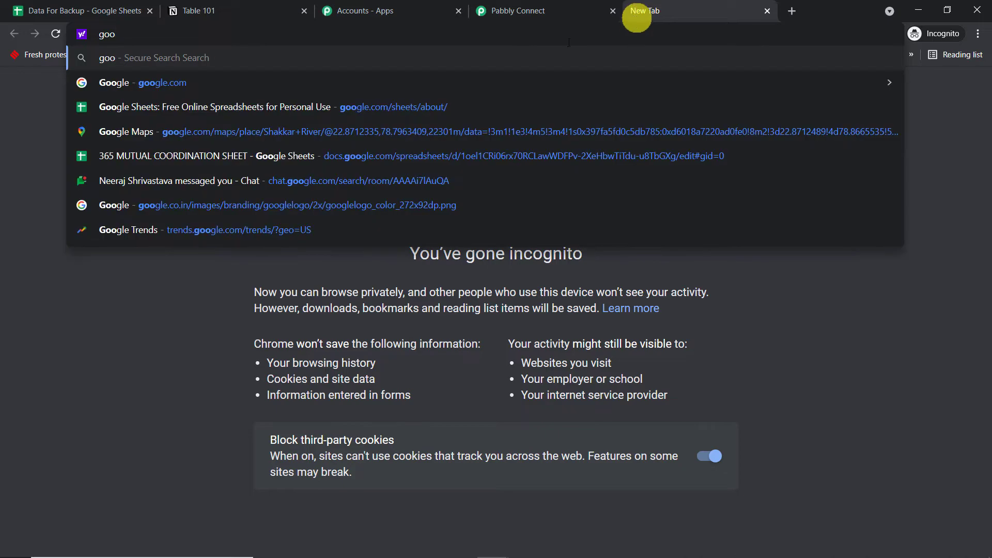
pyautogui.click(340, 101)
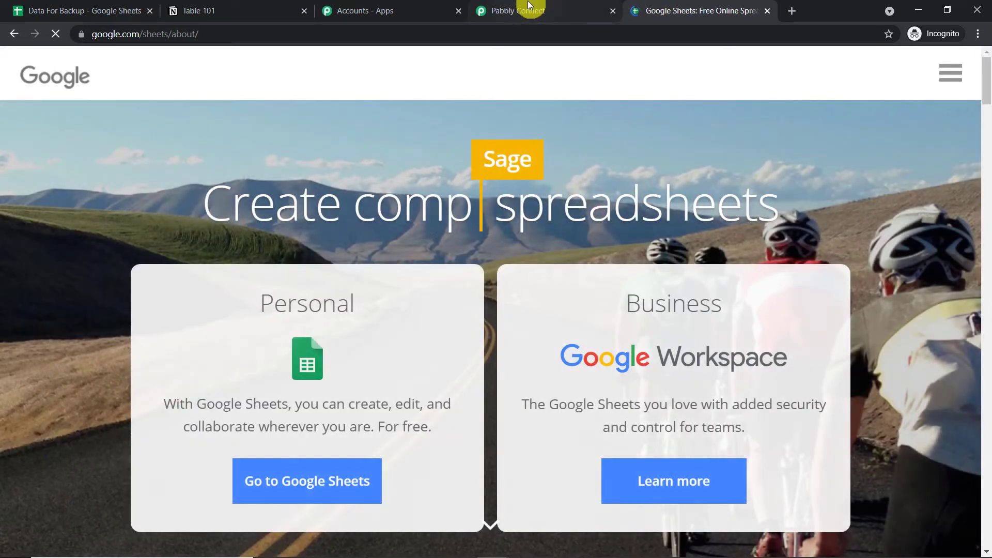
pyautogui.click(336, 472)
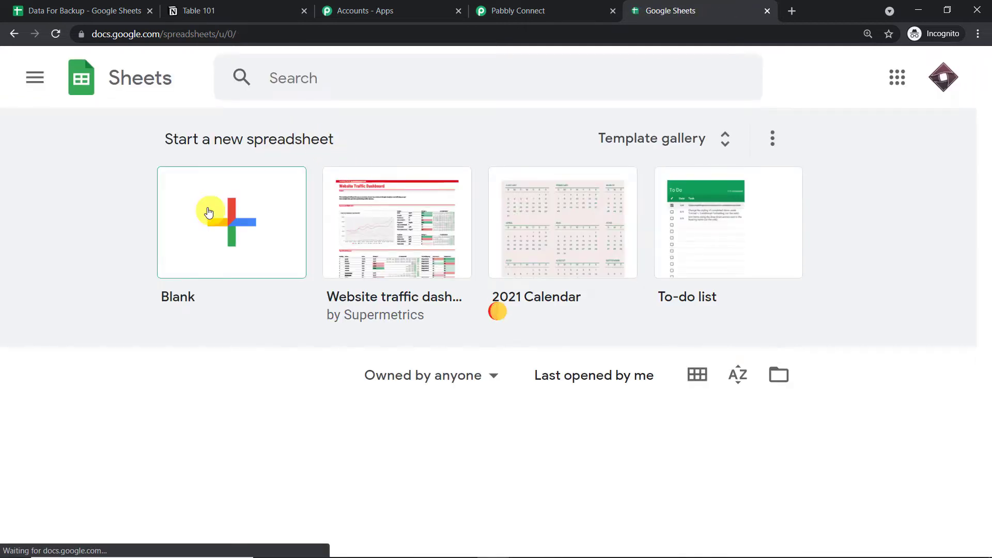
pyautogui.click(209, 213)
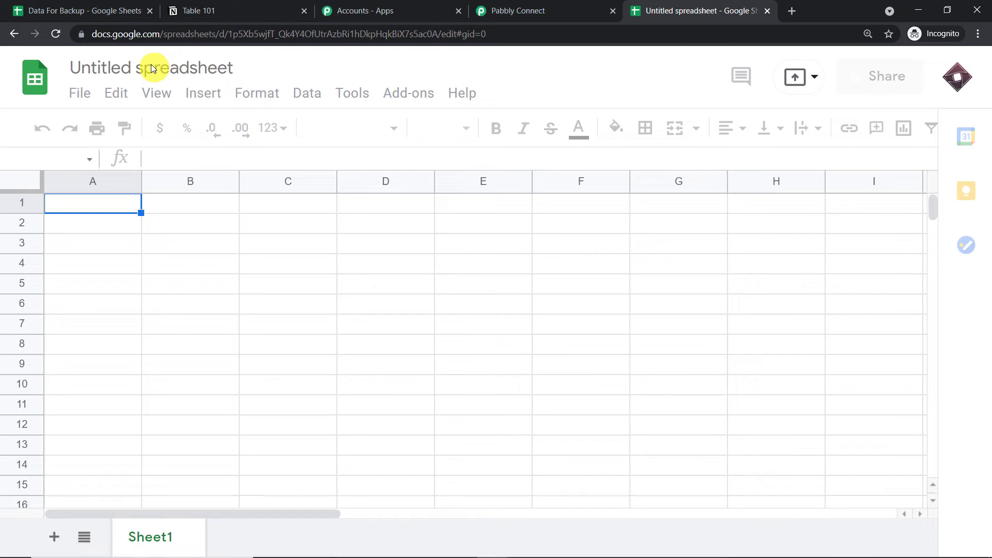
# Rename the untitled spreadsheet to 'Database 101'.
pyautogui.click(151, 64)
pyautogui.press('BackSpace')
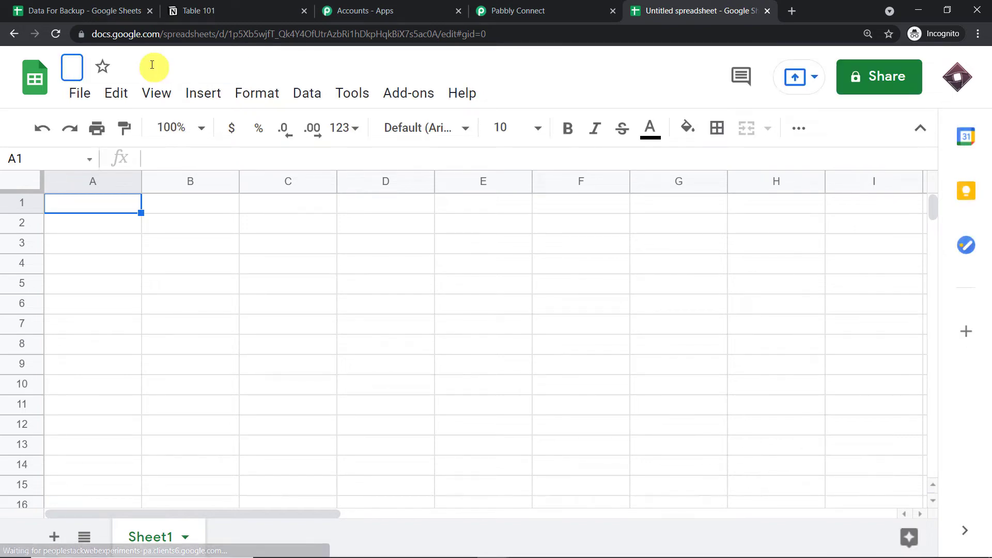
pyautogui.write('D')
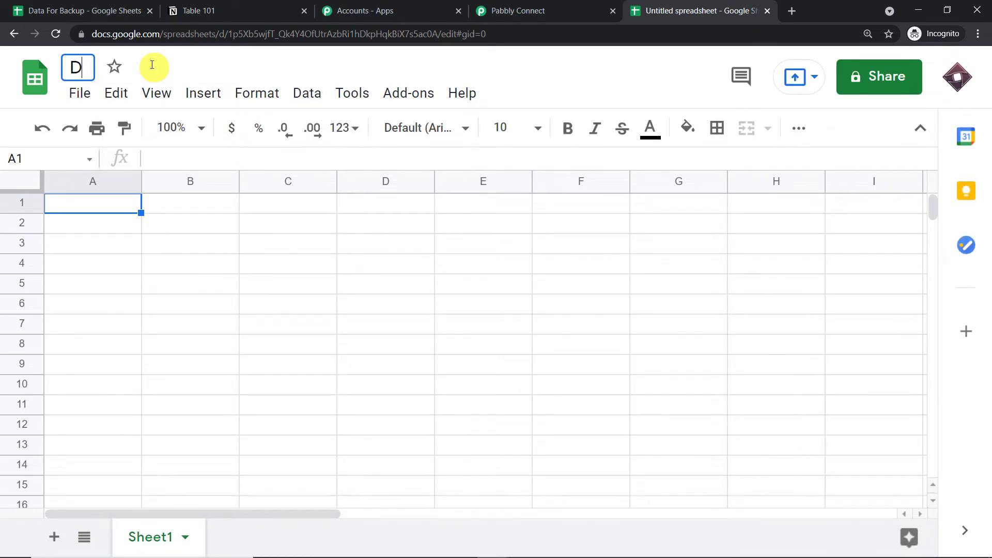
pyautogui.write('atabas')
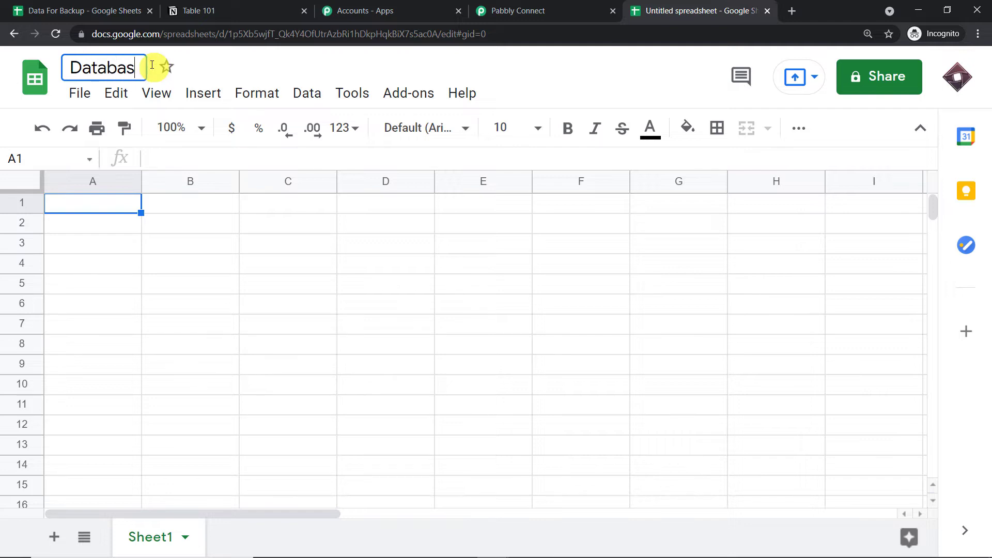
pyautogui.write('e 101')
pyautogui.click(113, 206)
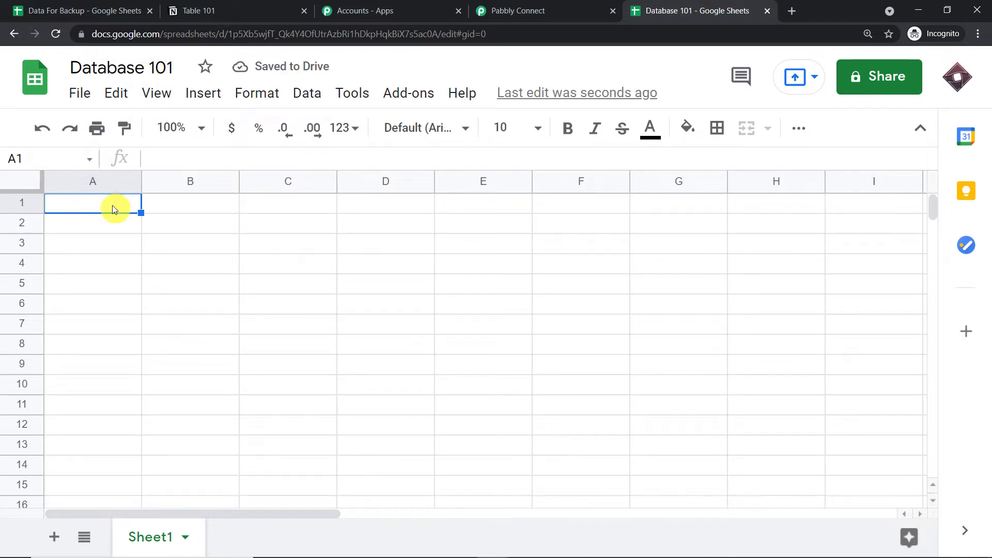
# Enter headers Name, Email, Age and Address into cells A1 through D1.
pyautogui.write('Name')
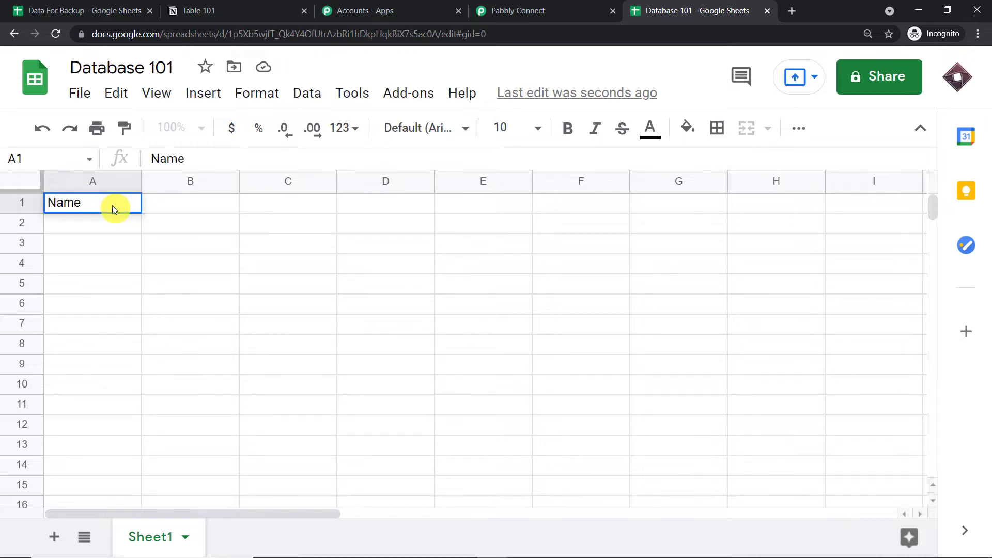
pyautogui.press('Tab')
pyautogui.write('Email')
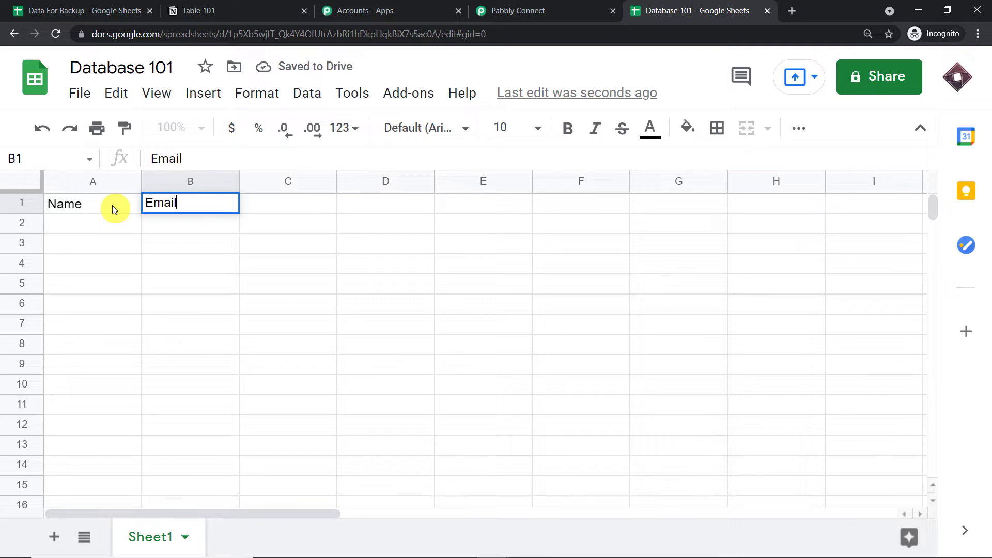
pyautogui.hotkey('ctrl', 'Return')
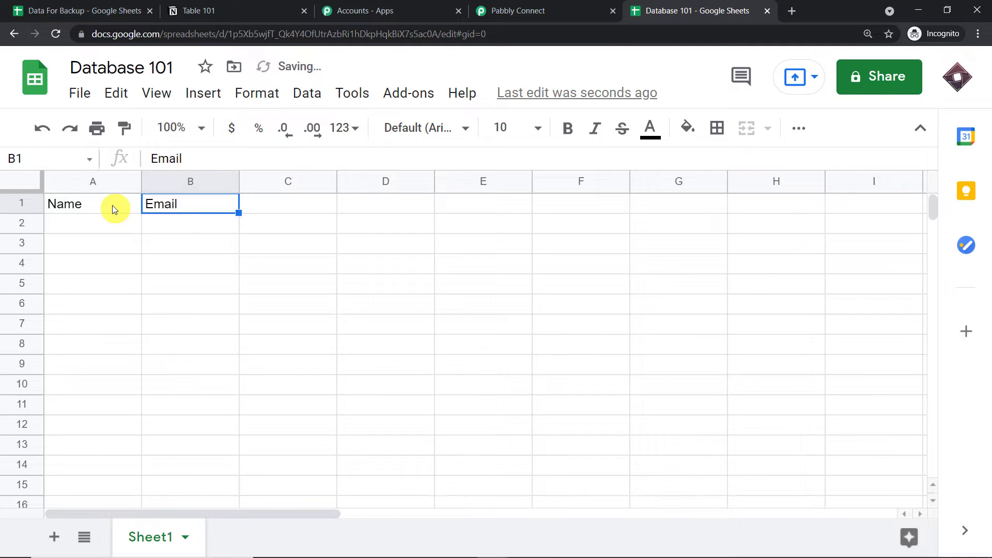
pyautogui.press('Tab')
pyautogui.write('Age')
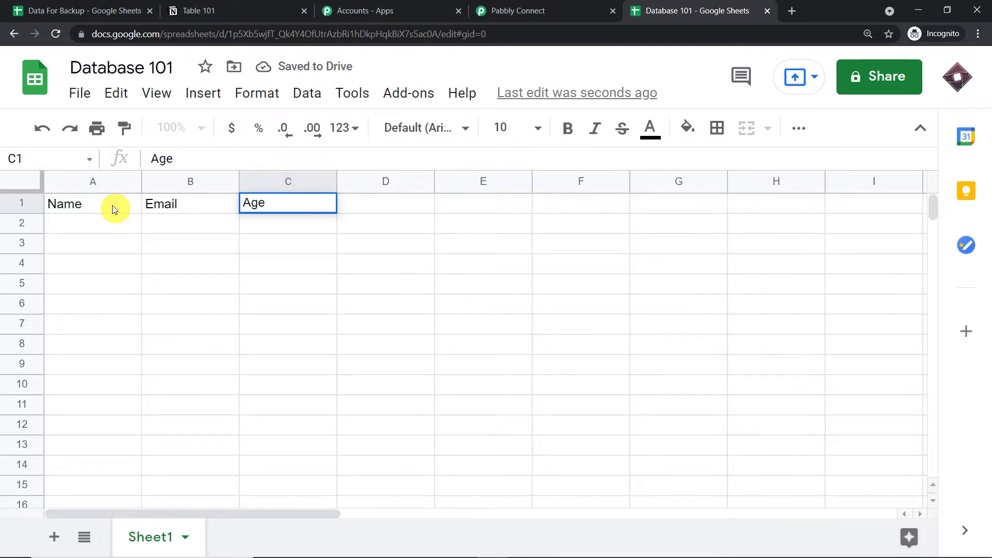
pyautogui.press('Tab')
pyautogui.write('Address')
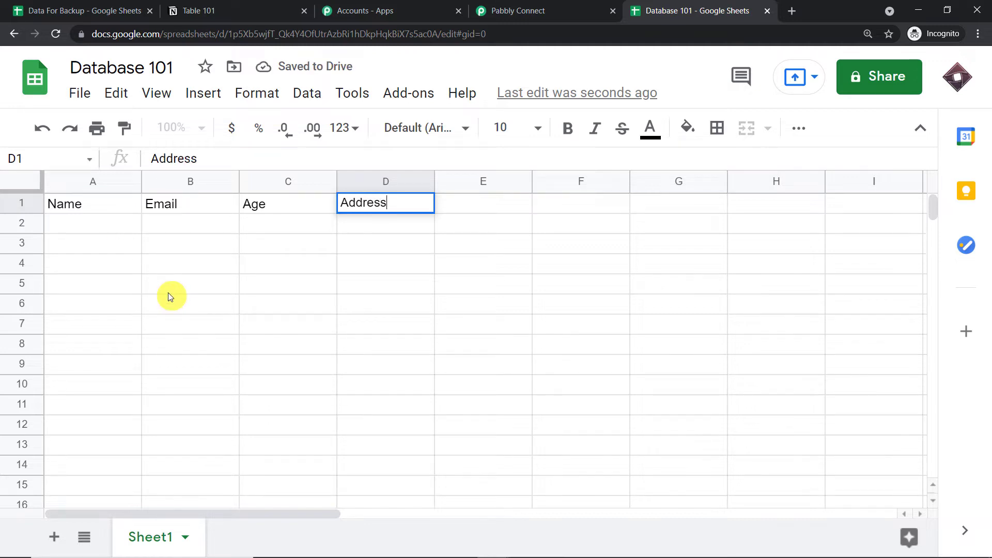
pyautogui.click(169, 292)
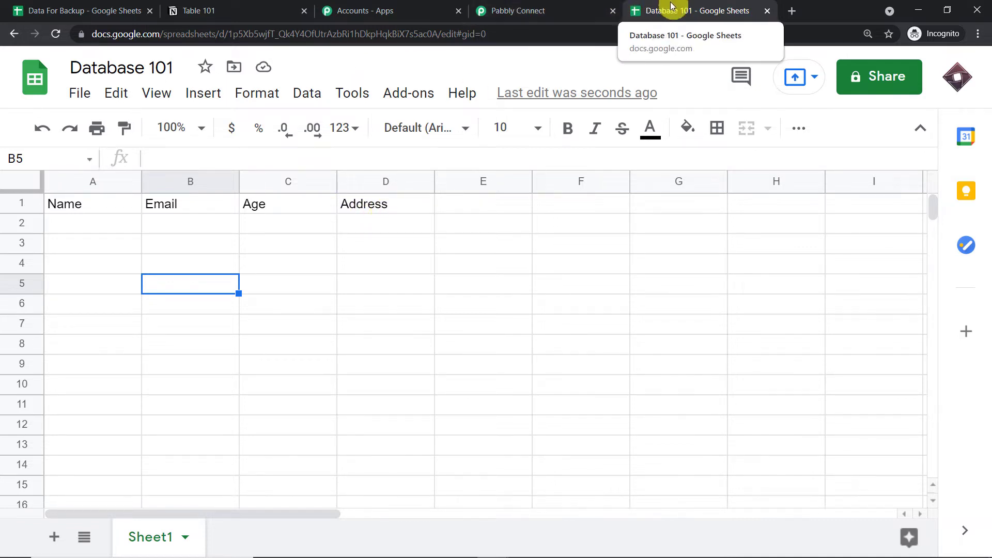
# Check the webhook guide in Pabbly Connect, then return to the Database 101 sheet.
pyautogui.click(520, 12)
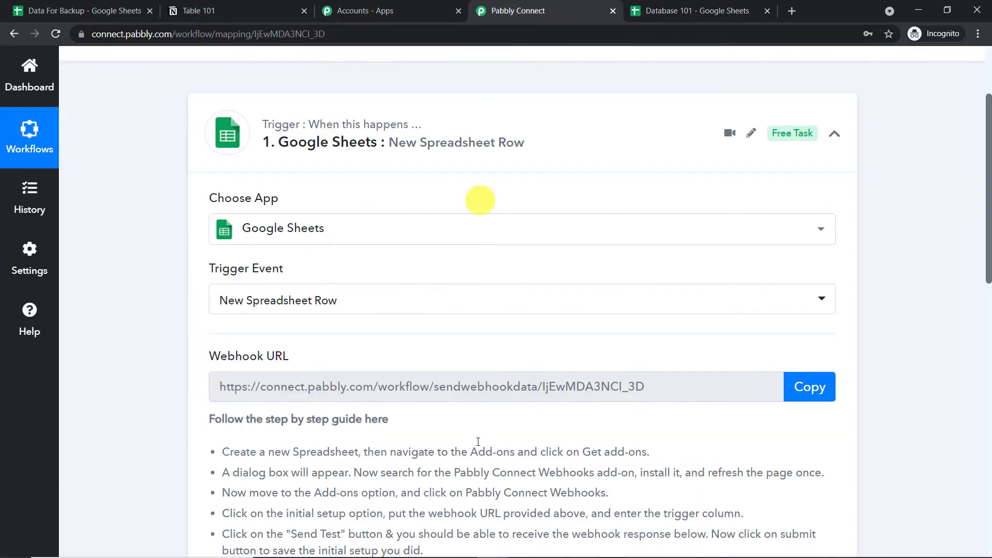
pyautogui.click(672, 10)
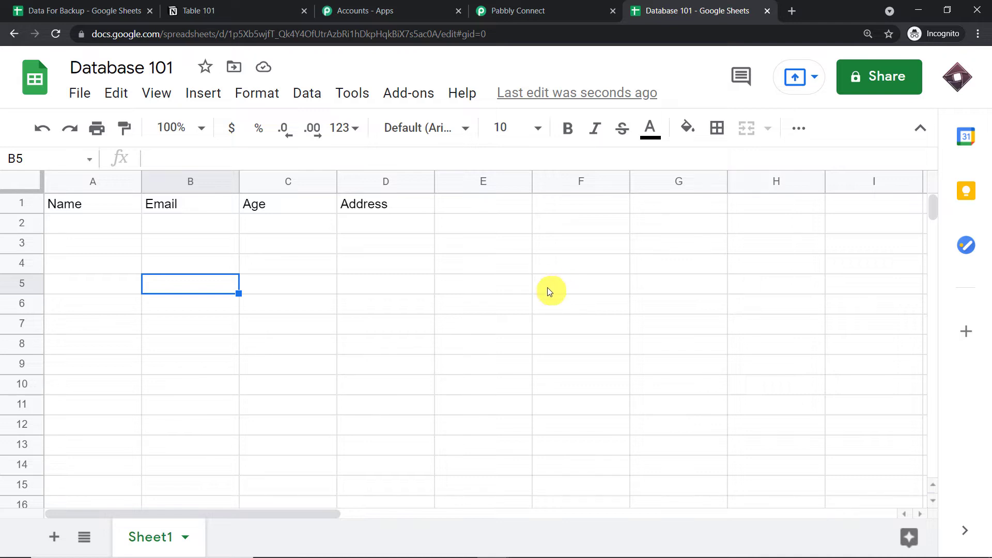
pyautogui.click(425, 102)
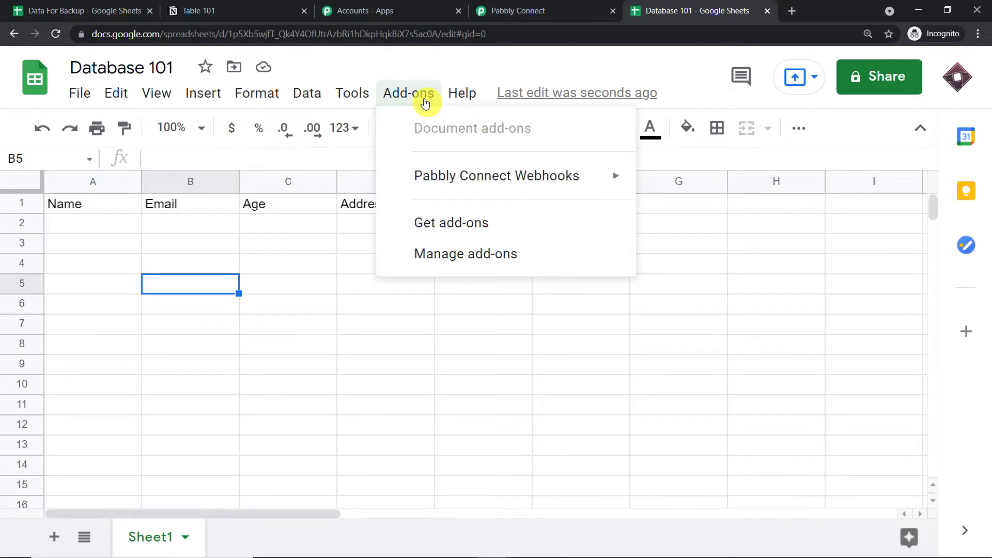
pyautogui.moveTo(454, 186)
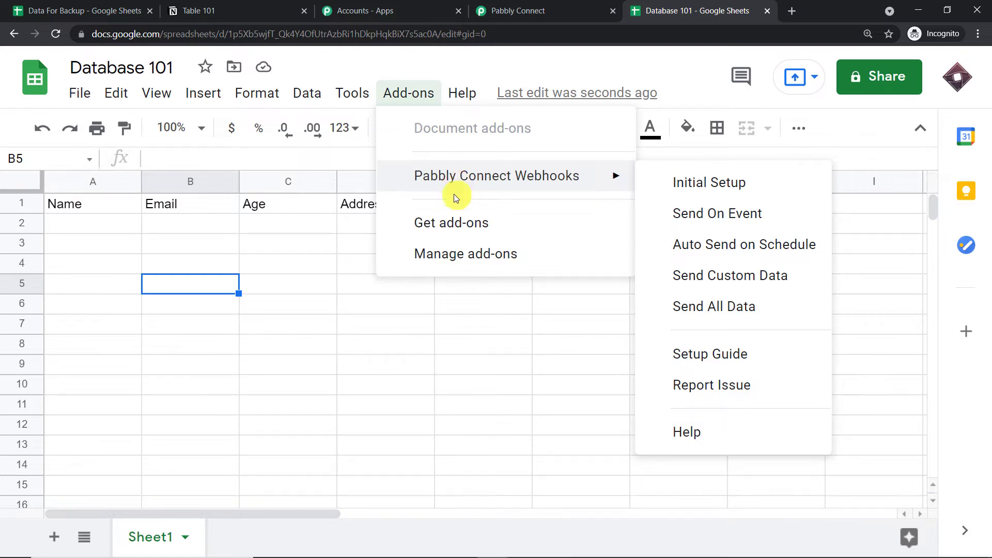
pyautogui.click(460, 225)
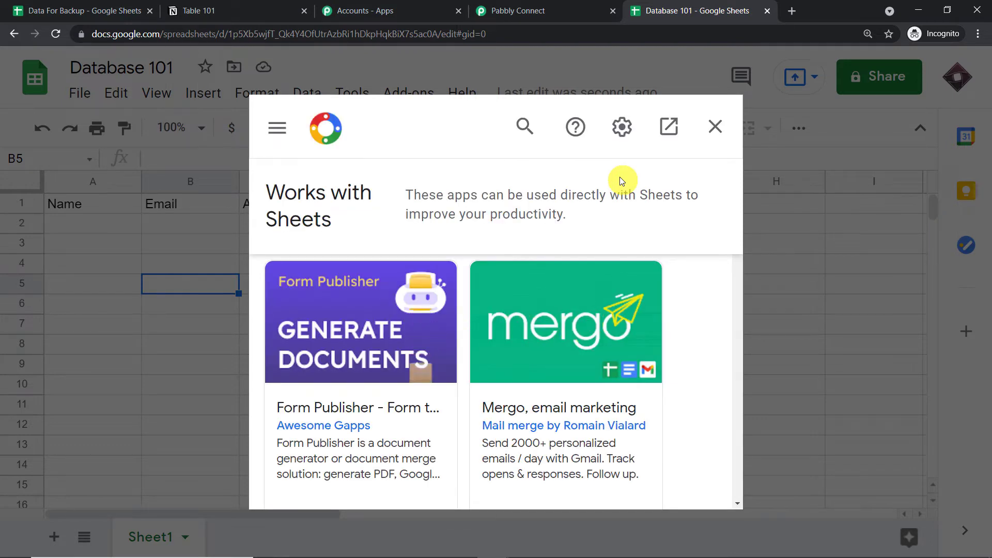
pyautogui.click(526, 128)
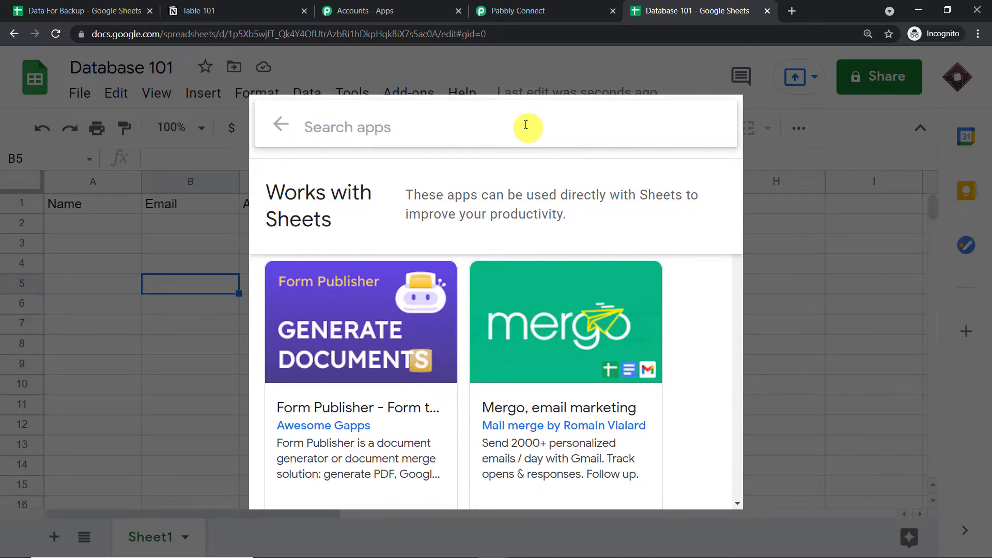
pyautogui.write('pabb')
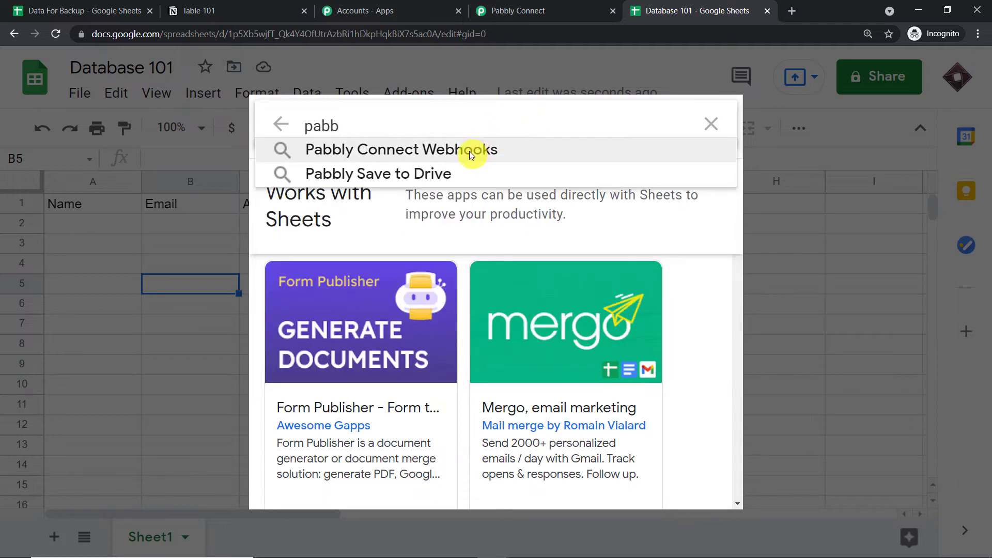
pyautogui.click(471, 154)
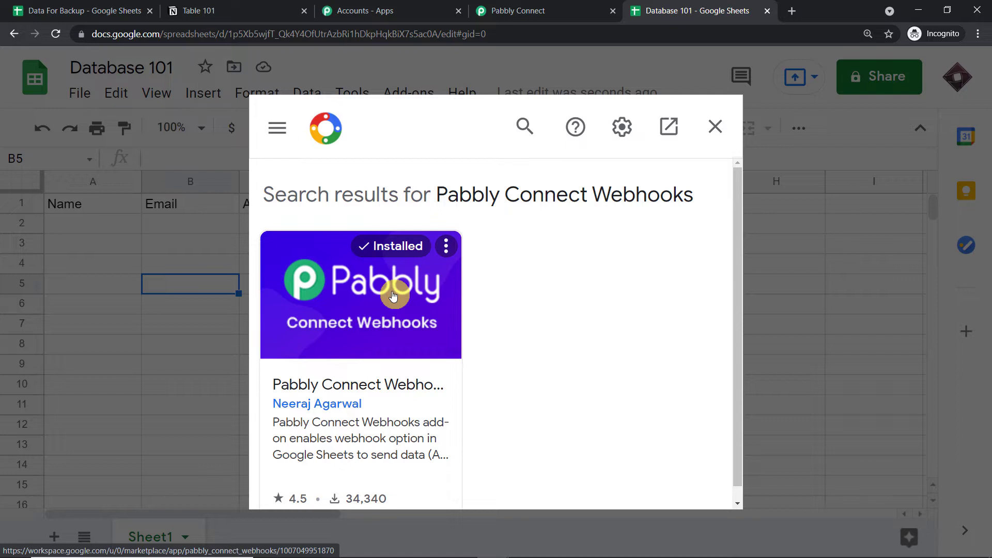
pyautogui.click(715, 126)
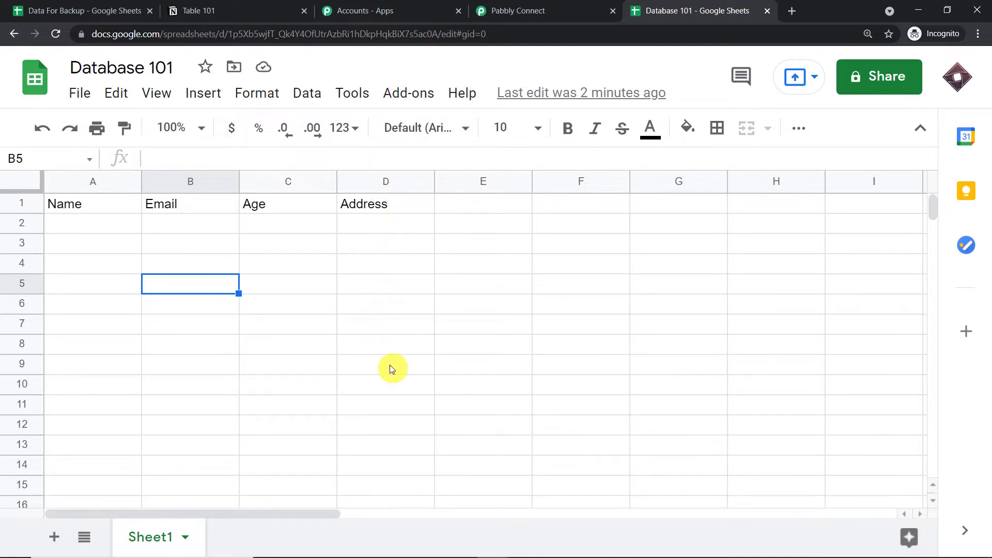
# Open the Pabbly webhook add-on's initial setup and copy the workflow's webhook URL.
pyautogui.click(405, 97)
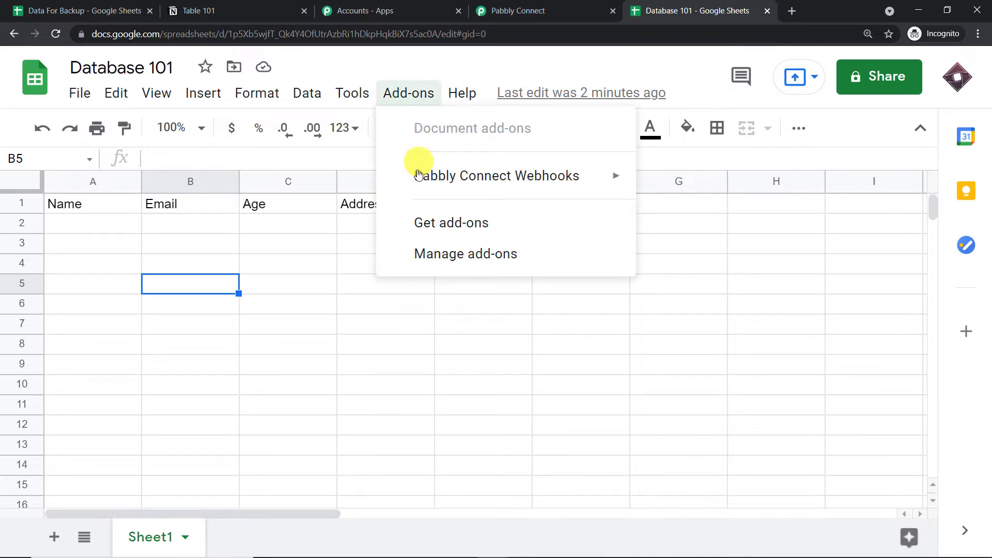
pyautogui.moveTo(416, 174)
pyautogui.click(689, 184)
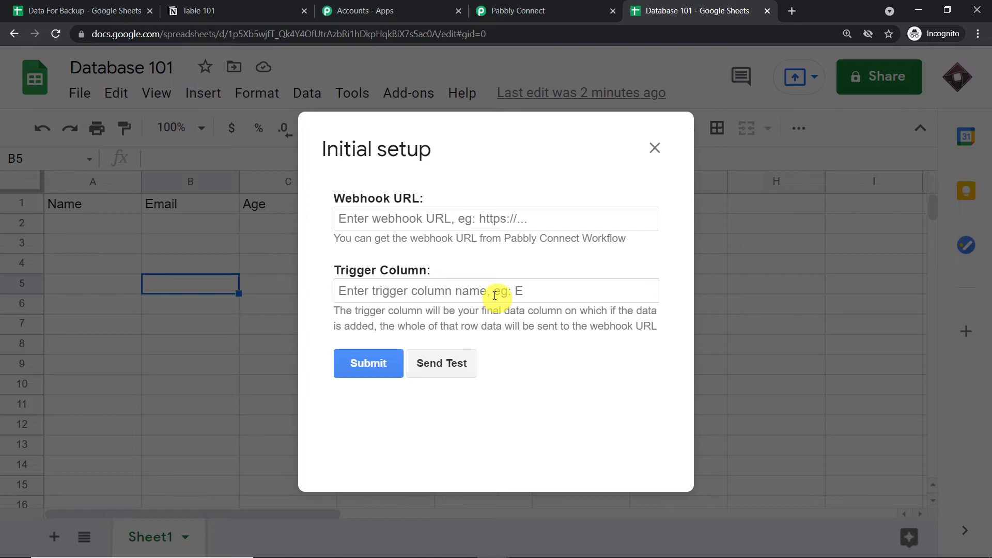
pyautogui.click(537, 10)
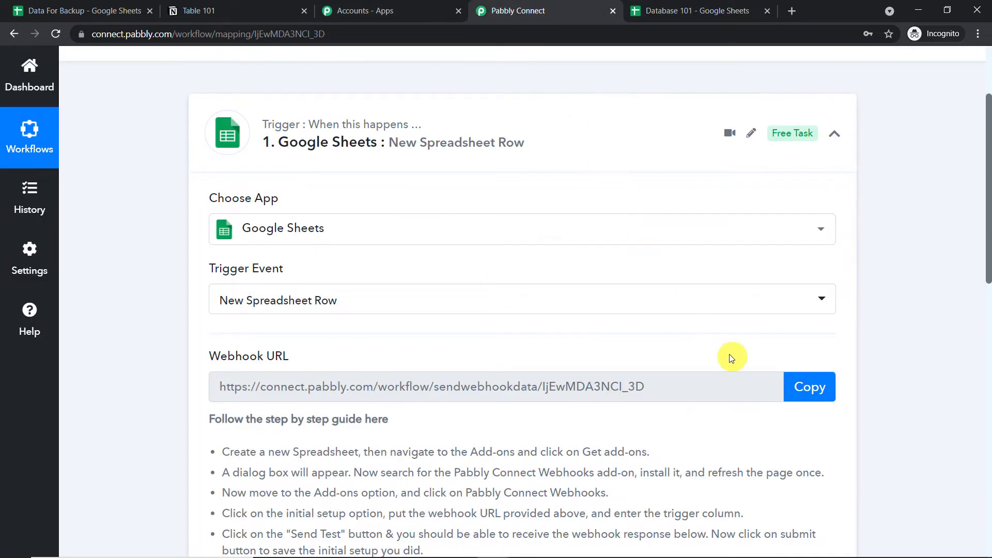
pyautogui.click(809, 324)
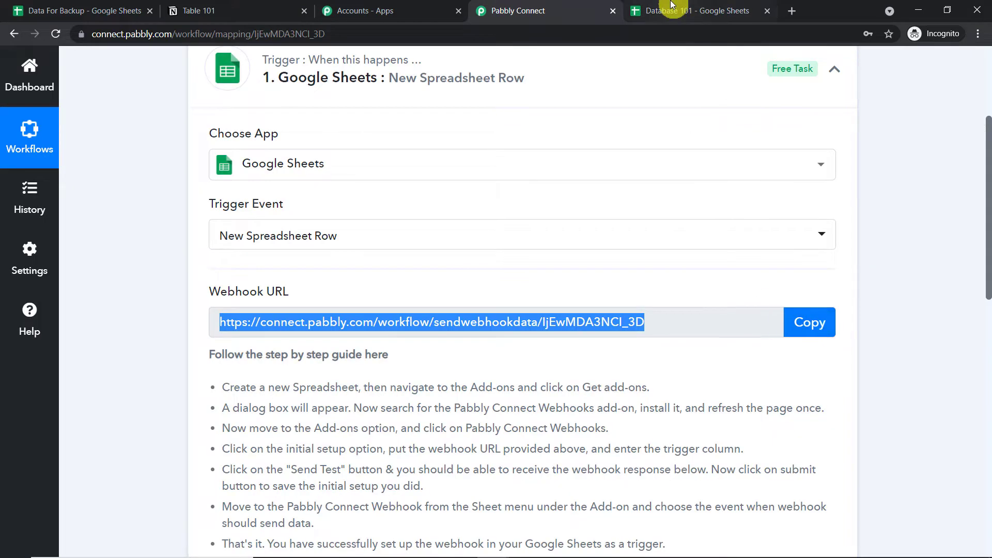
pyautogui.click(669, 8)
# Paste the webhook URL, set trigger column D, and submit the setup.
pyautogui.click(396, 218)
pyautogui.rightClick(394, 217)
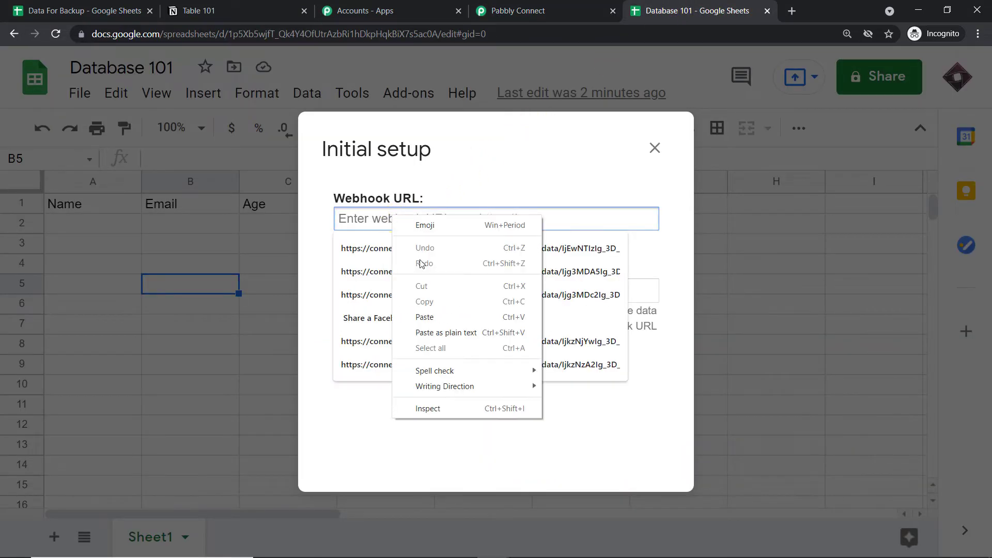
pyautogui.click(425, 318)
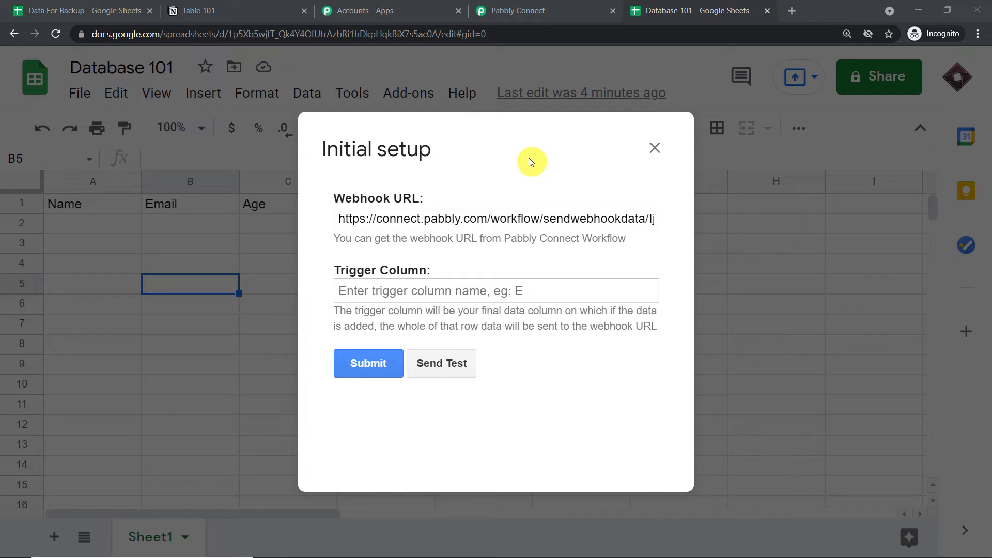
pyautogui.click(459, 293)
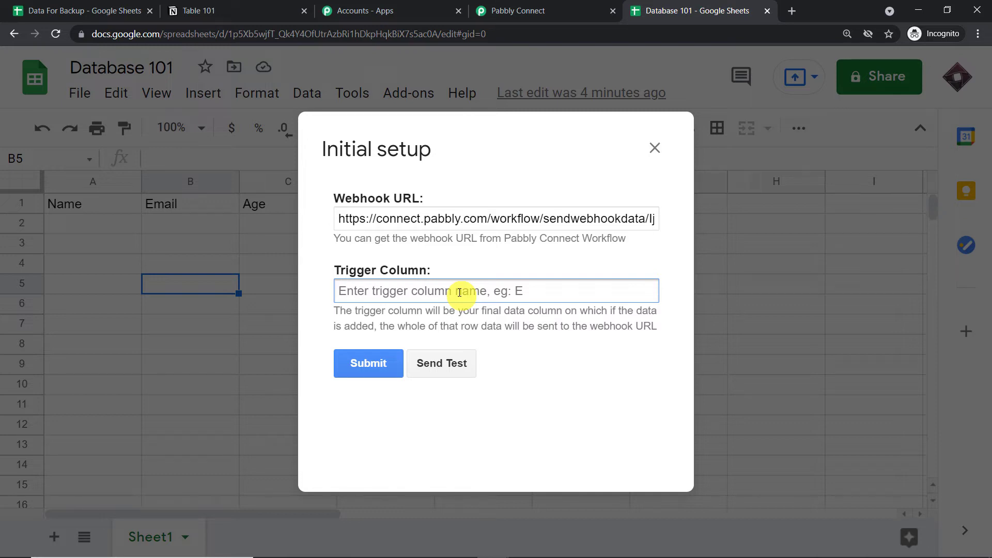
pyautogui.write('D')
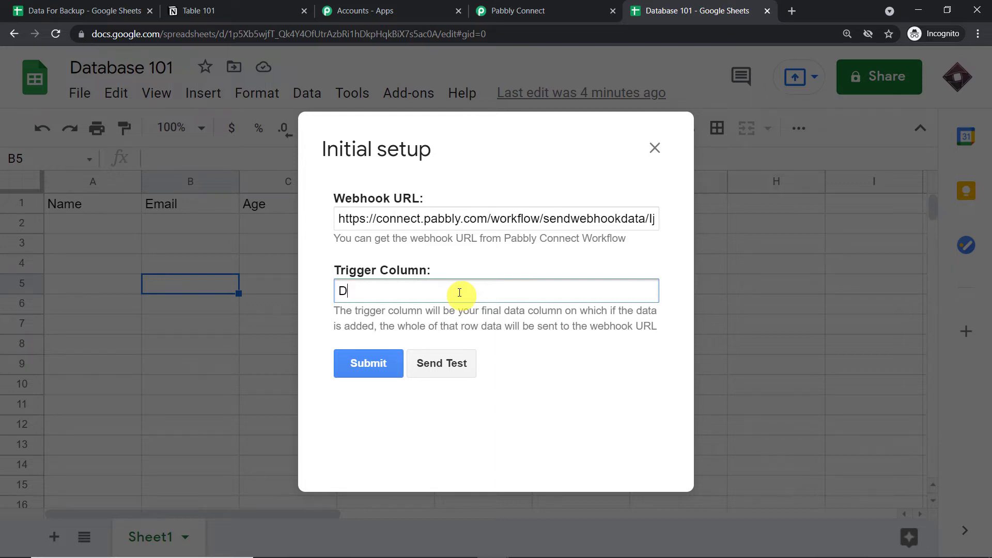
pyautogui.click(363, 373)
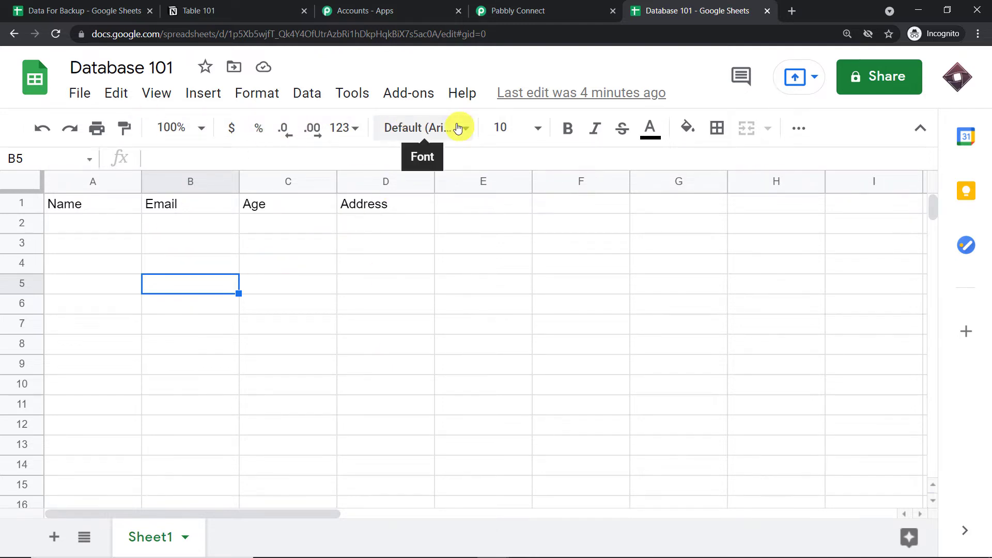
# Enable Pabbly Connect Webhooks' Send On Event and confirm the trigger awaits a webhook response.
pyautogui.click(405, 92)
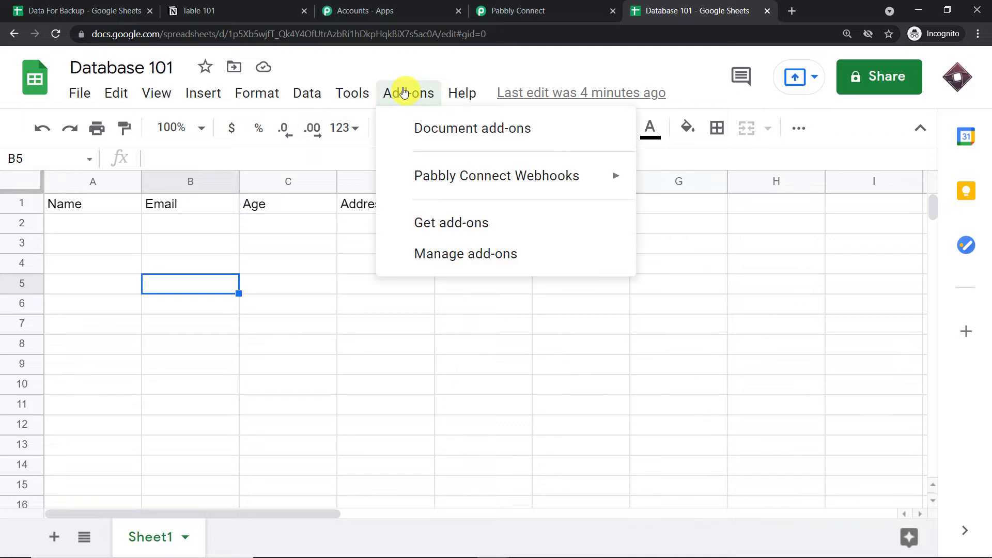
pyautogui.moveTo(420, 176)
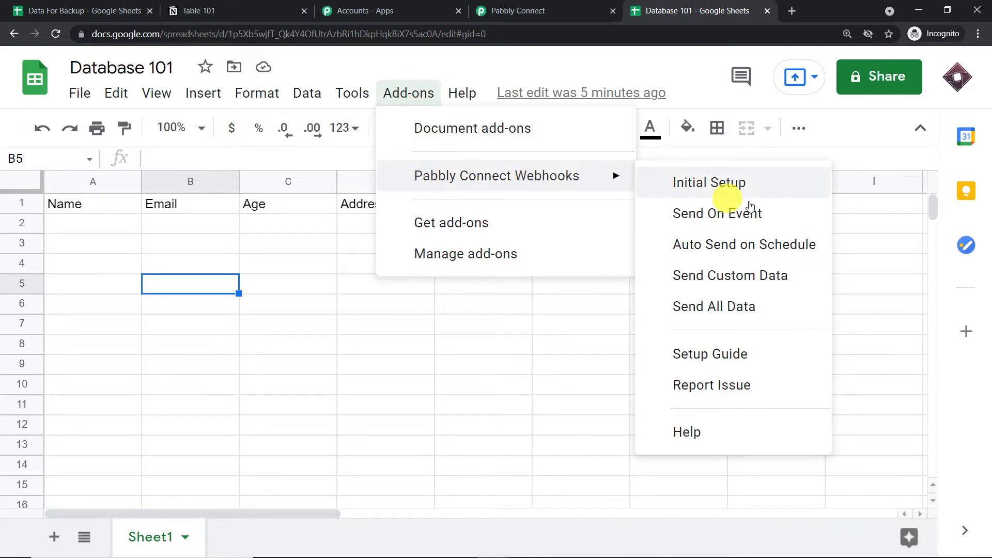
pyautogui.click(732, 217)
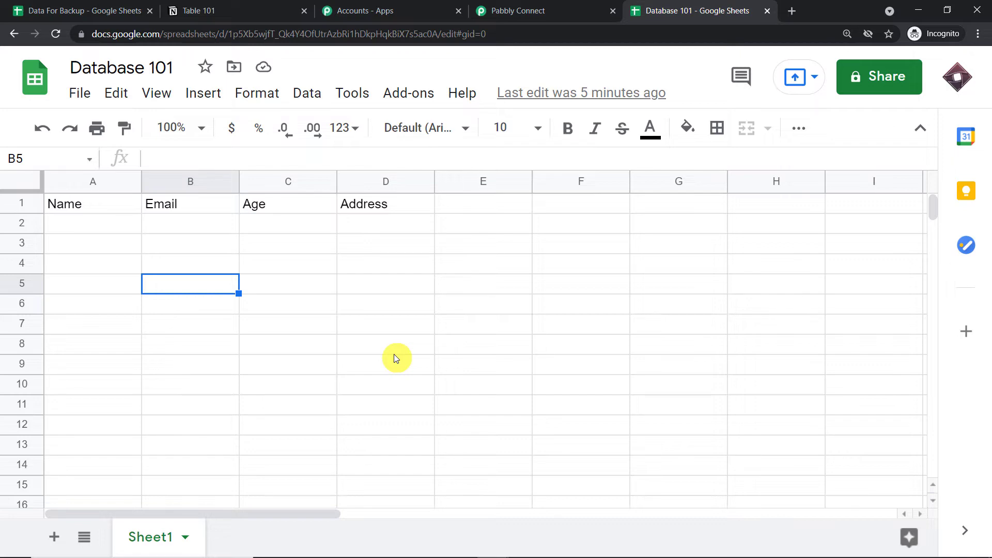
pyautogui.click(516, 11)
pyautogui.scroll(-8, 496, 126)
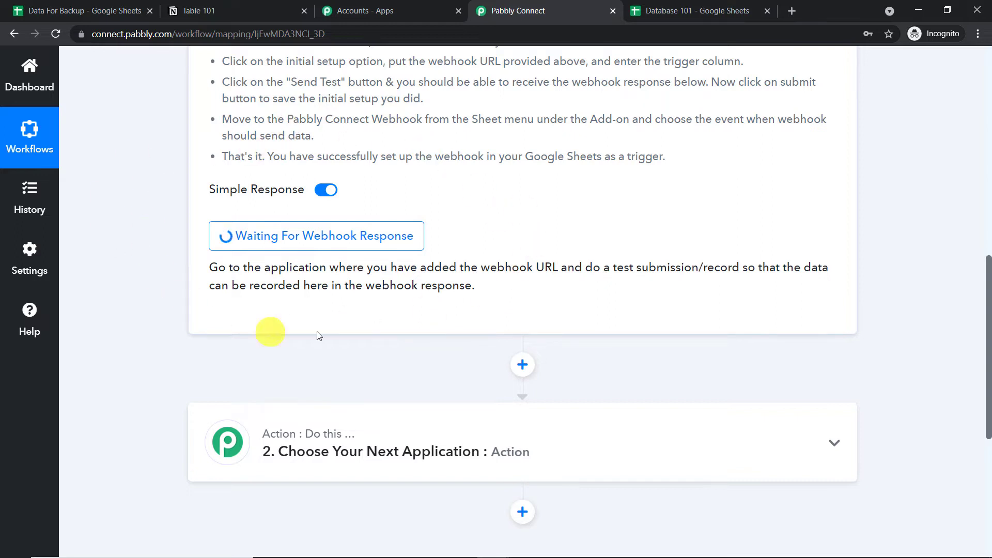
pyautogui.click(666, 14)
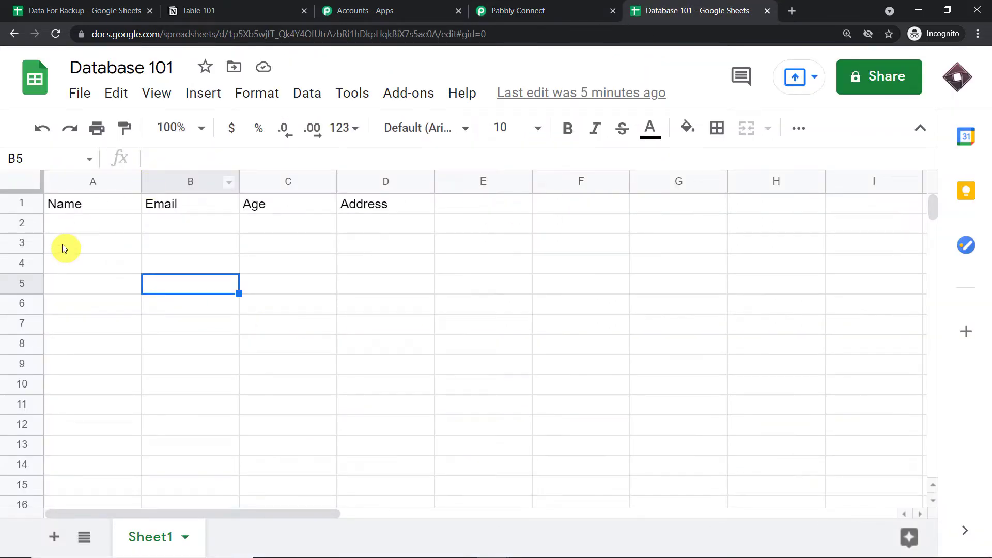
# Enter a sample contact's name in A2 and their e-mail address in B2.
pyautogui.click(67, 228)
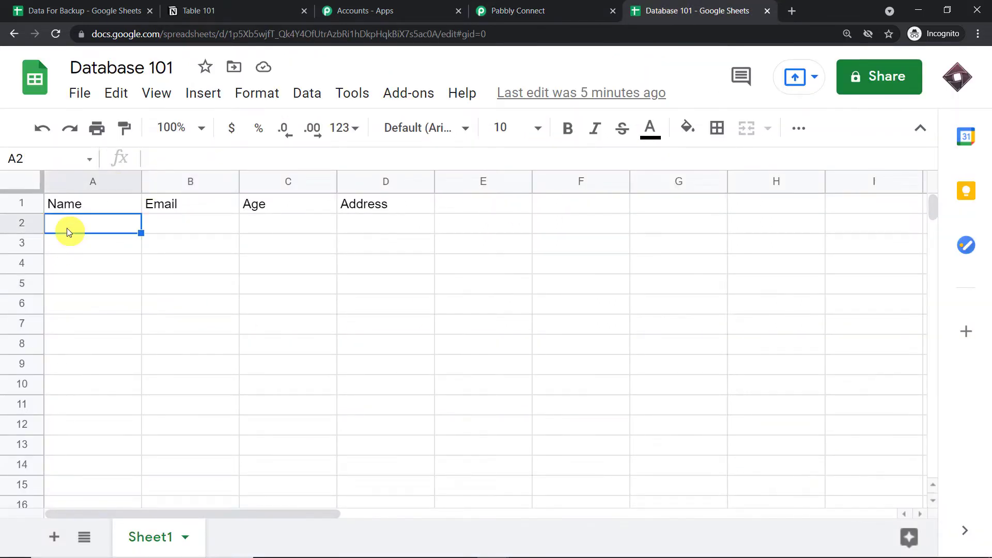
pyautogui.write('Joey')
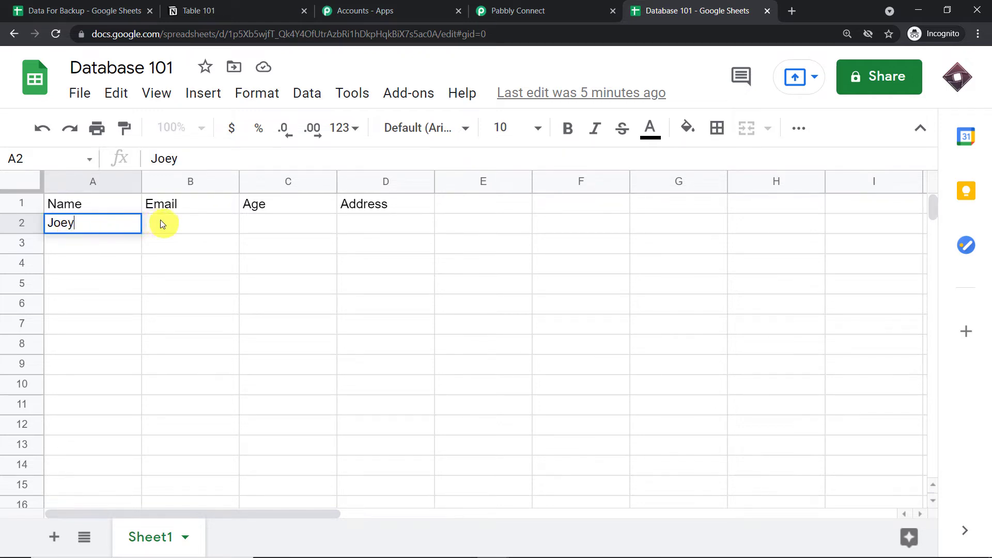
pyautogui.click(161, 223)
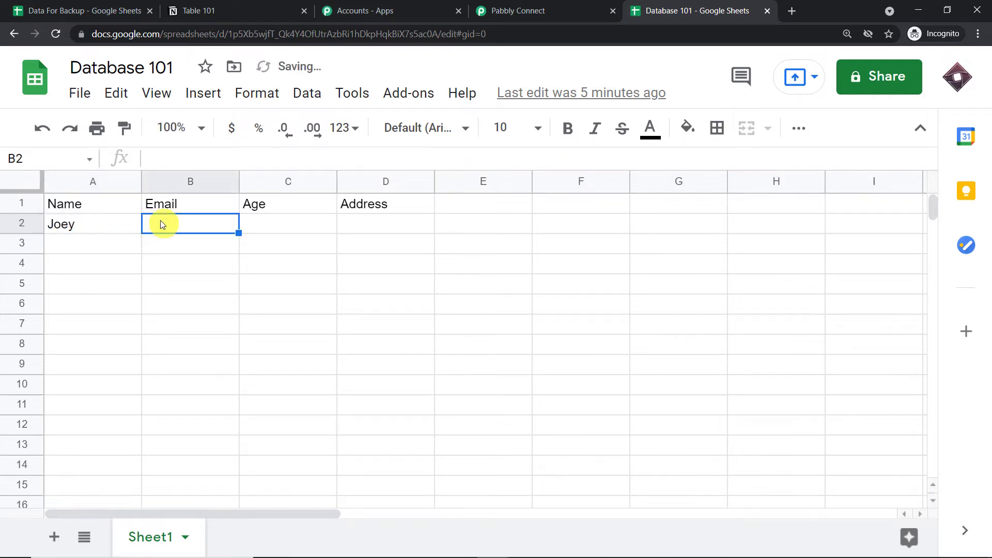
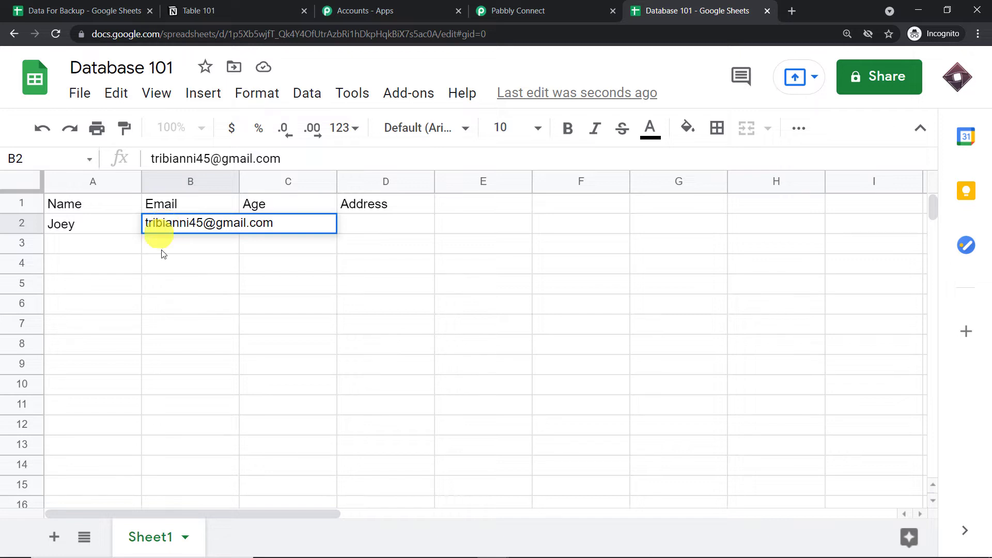
pyautogui.click(185, 286)
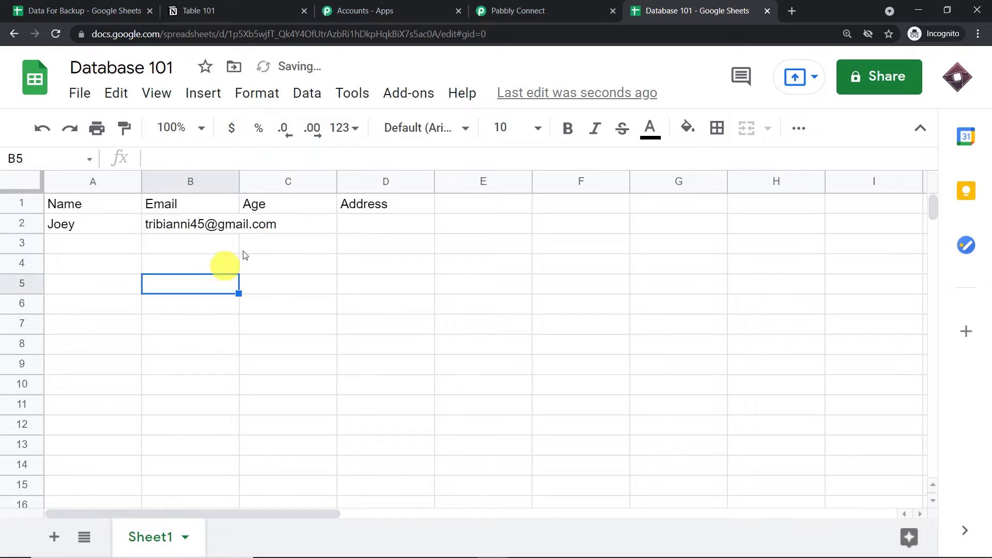
# Enter age 67 in C2 and the contact's address in D2, widening column B.
pyautogui.click(285, 226)
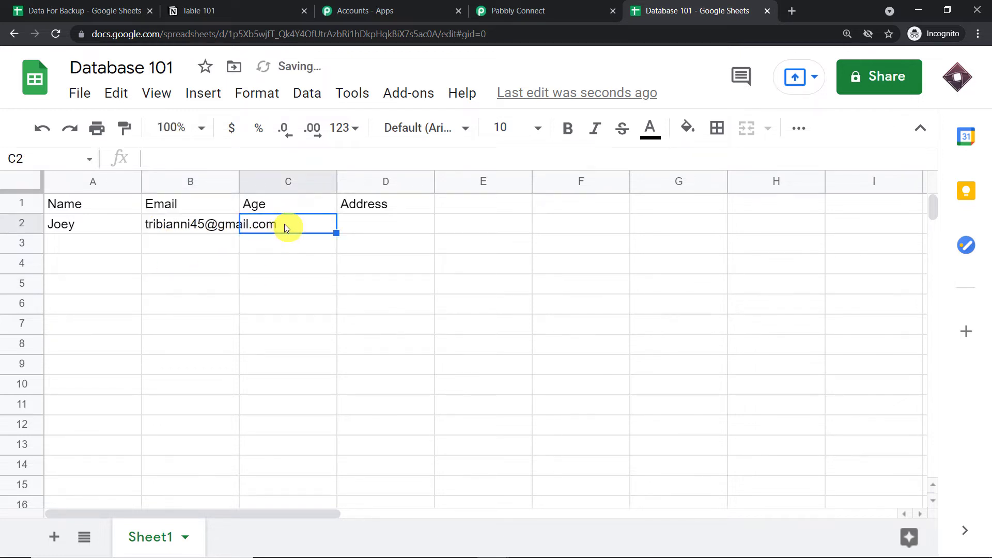
pyautogui.write('67')
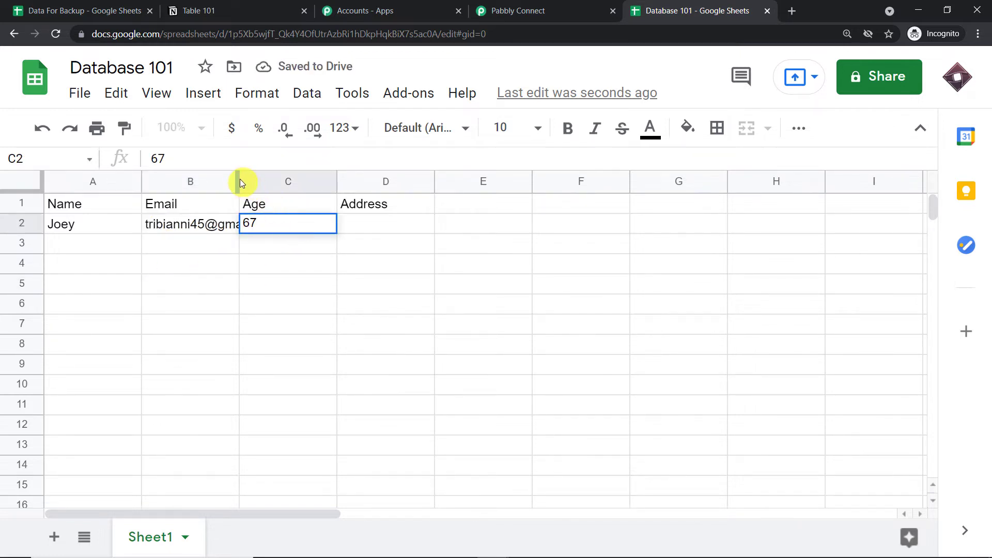
pyautogui.moveTo(240, 182); pyautogui.dragTo(281, 182)
pyautogui.click(420, 228)
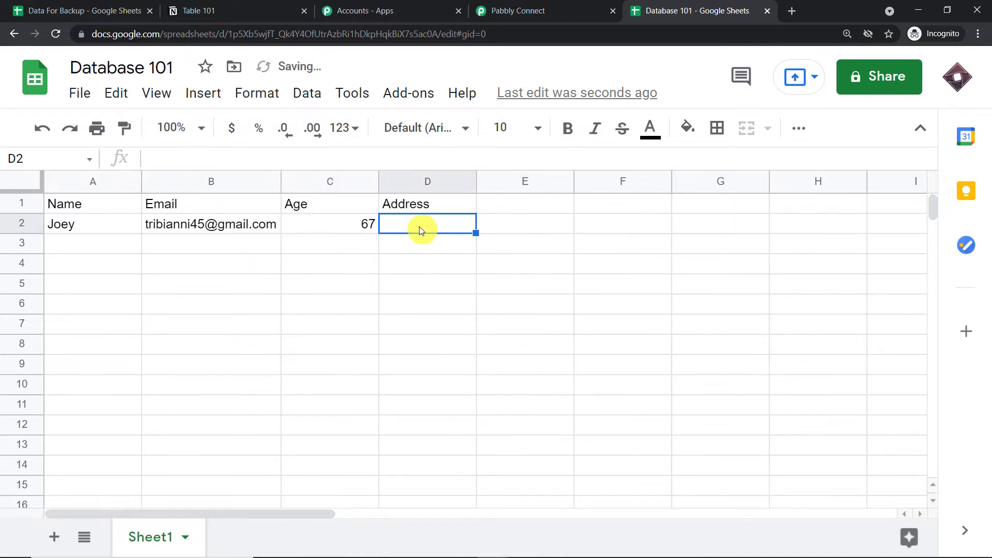
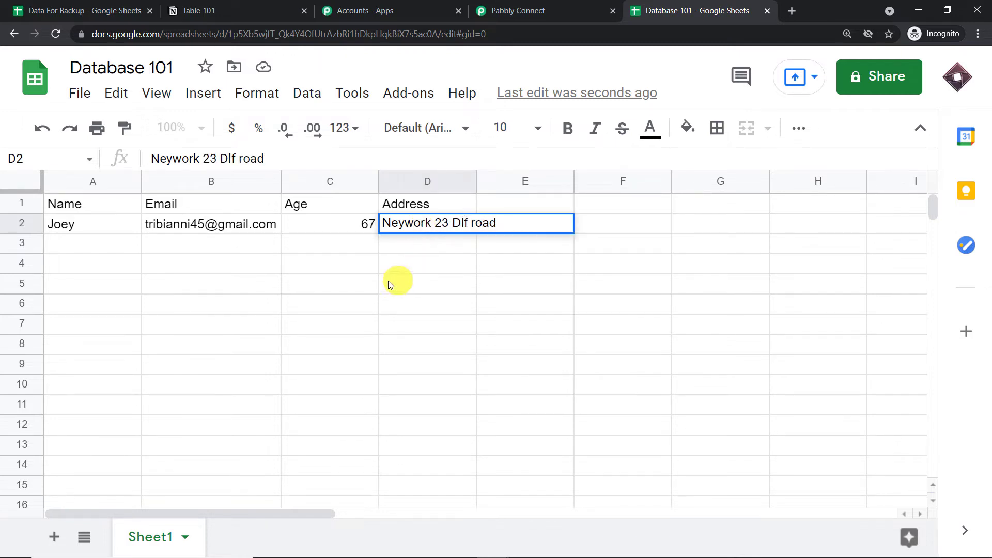
pyautogui.click(273, 285)
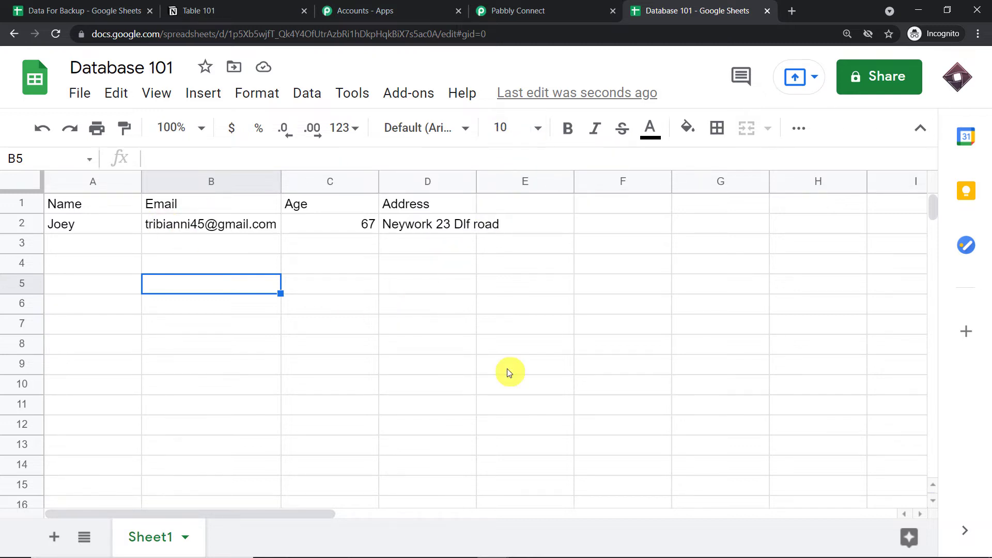
# Review the captured trigger response's e-mail, address and RowIndex values in Pabbly Connect.
pyautogui.click(525, 5)
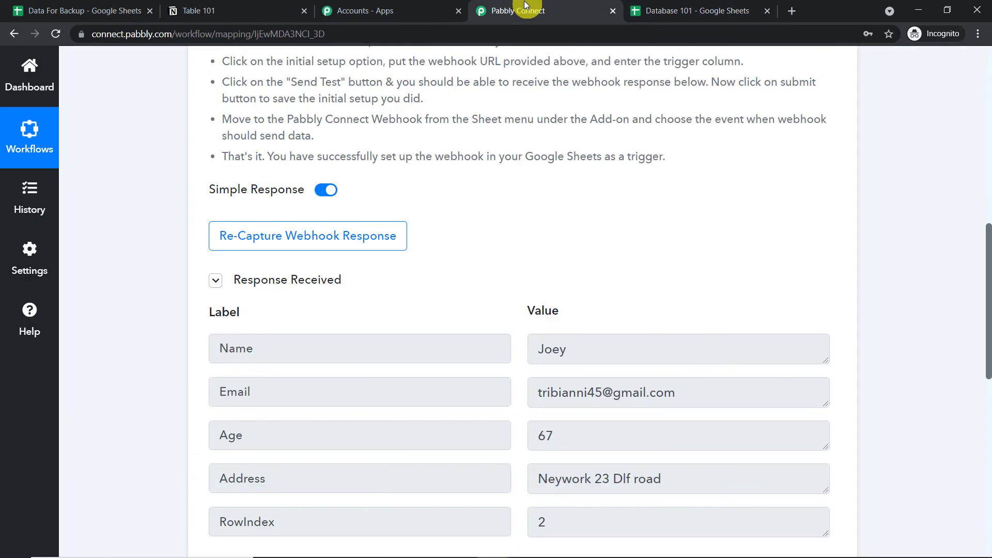
pyautogui.moveTo(988, 290); pyautogui.dragTo(988, 319)
pyautogui.doubleClick(600, 168)
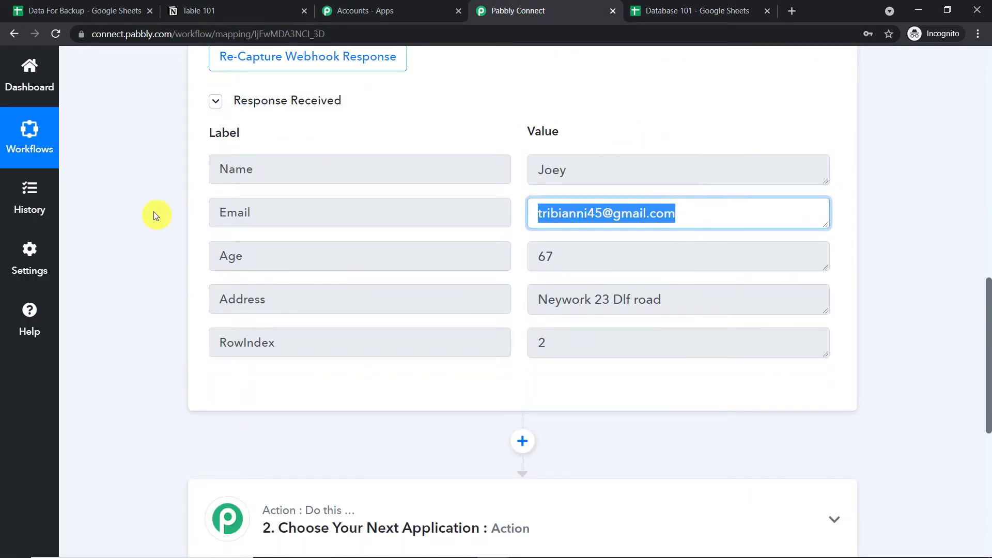
pyautogui.scroll(-2, 975, 321)
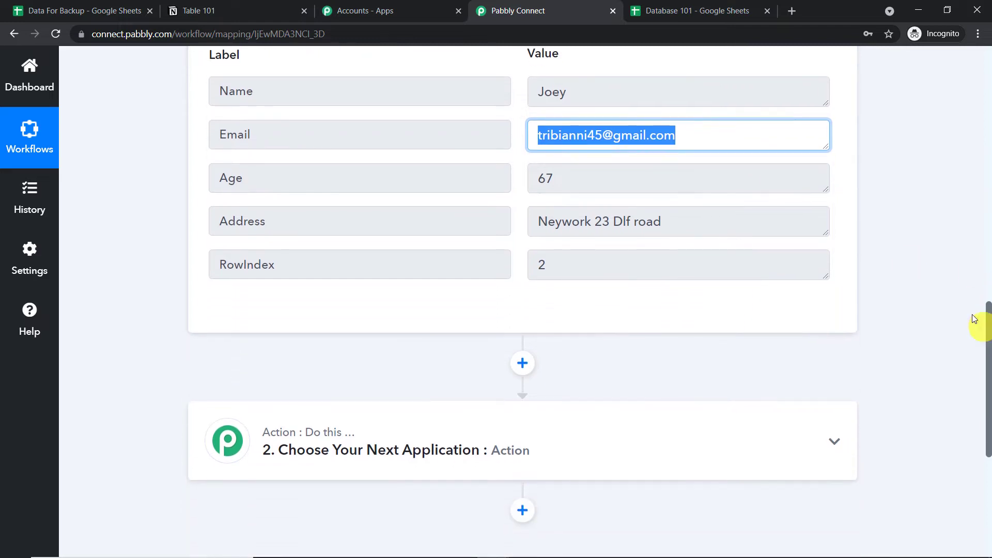
pyautogui.moveTo(563, 189); pyautogui.dragTo(395, 182)
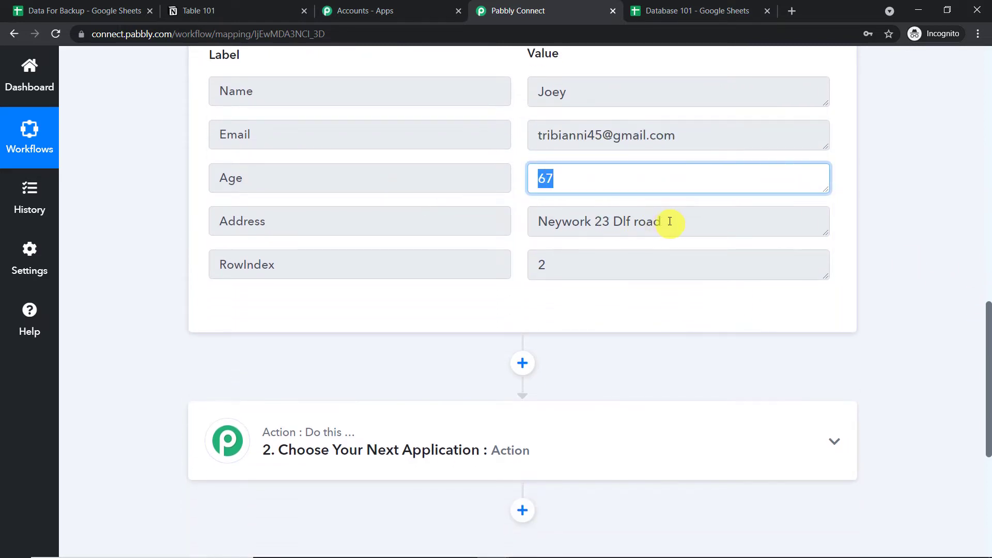
pyautogui.moveTo(670, 221); pyautogui.dragTo(341, 218)
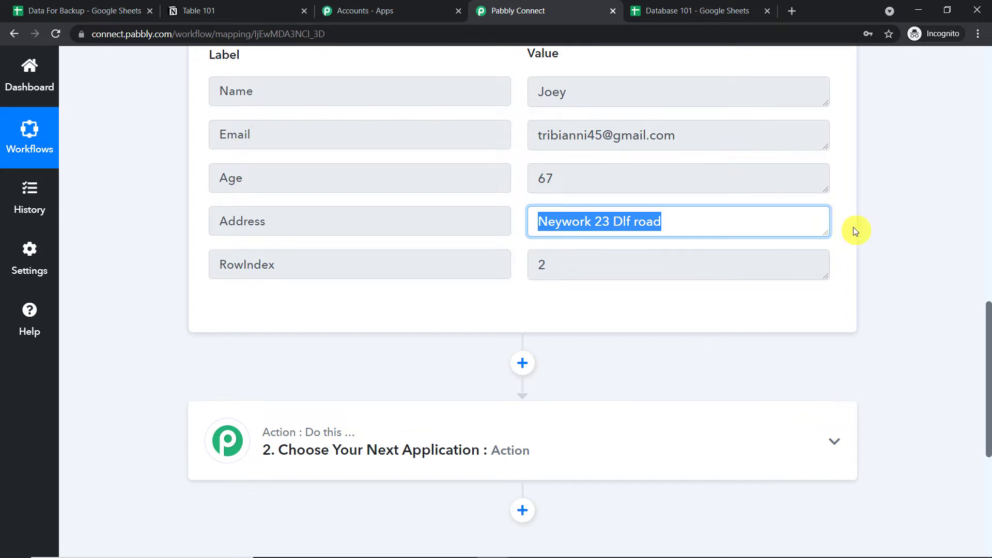
pyautogui.click(635, 267)
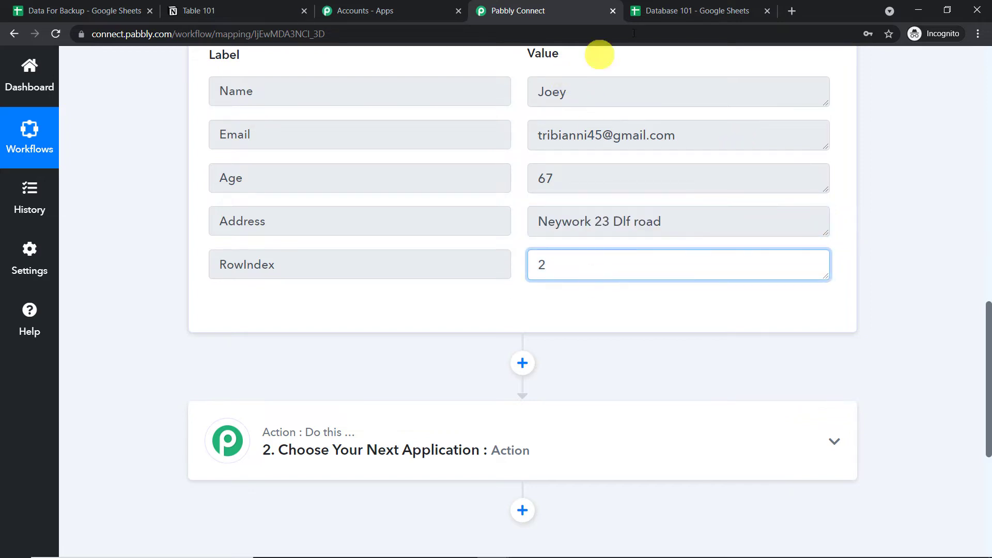
# Compare those values with row 2 of the Database 101 sheet, then return to the Action step.
pyautogui.click(645, 11)
pyautogui.click(17, 227)
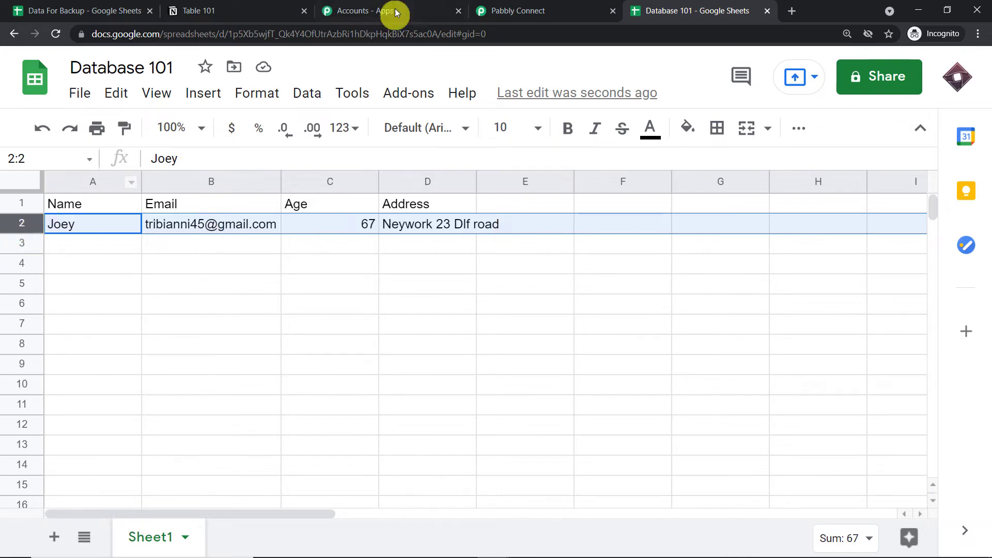
pyautogui.click(515, 10)
pyautogui.scroll(1, 672, 147)
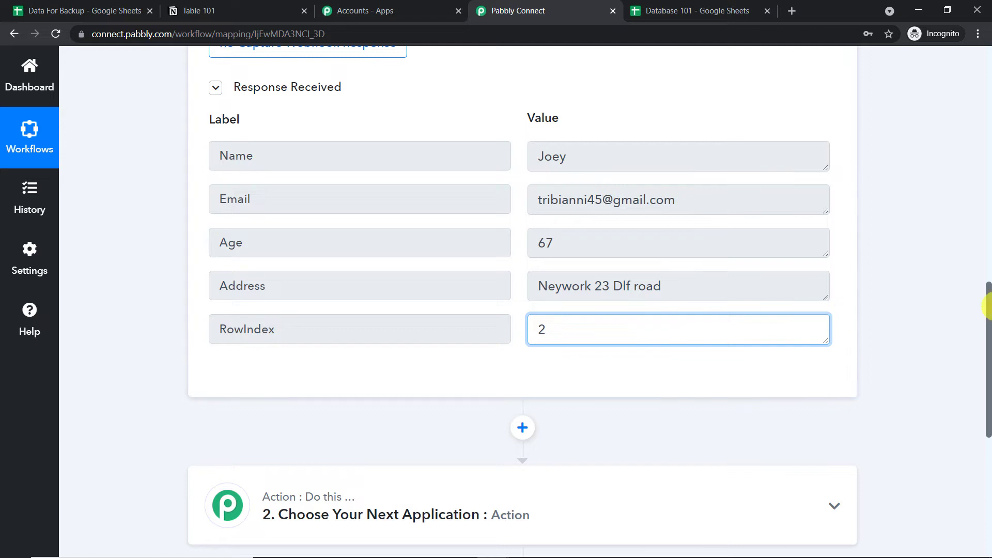
pyautogui.moveTo(987, 297); pyautogui.dragTo(988, 385)
# Set the action step to Notion with the Create Page event.
pyautogui.click(443, 227)
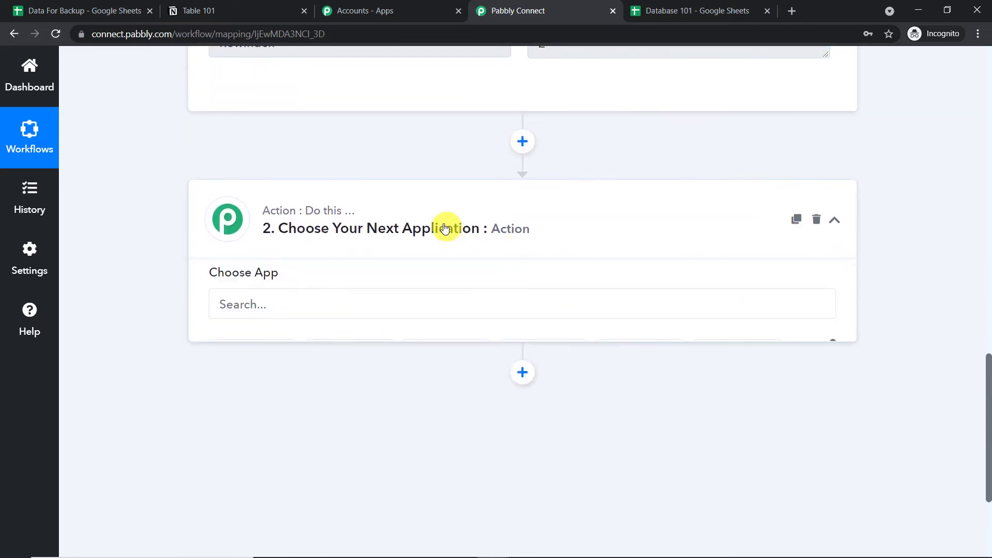
pyautogui.scroll(-1, 443, 228)
pyautogui.click(274, 249)
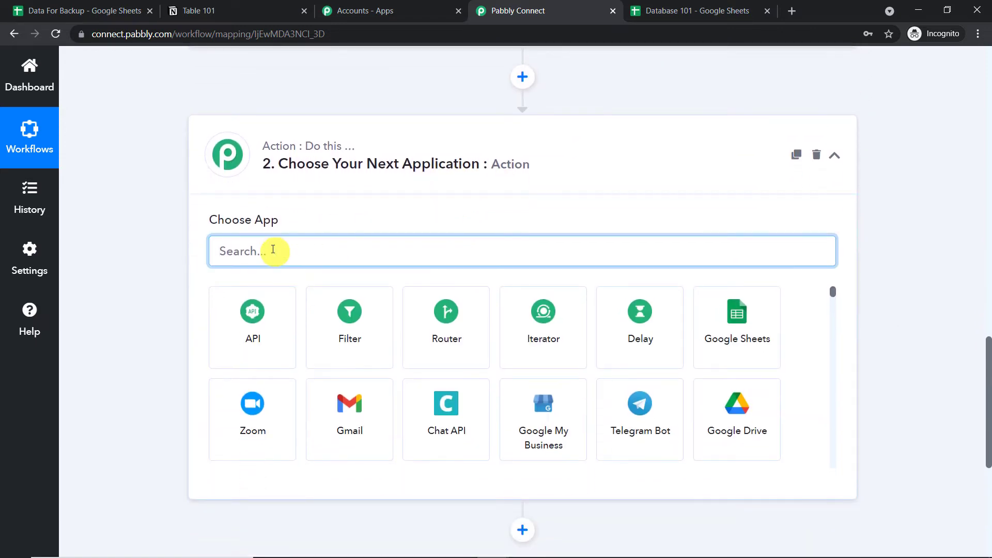
pyautogui.write('notion')
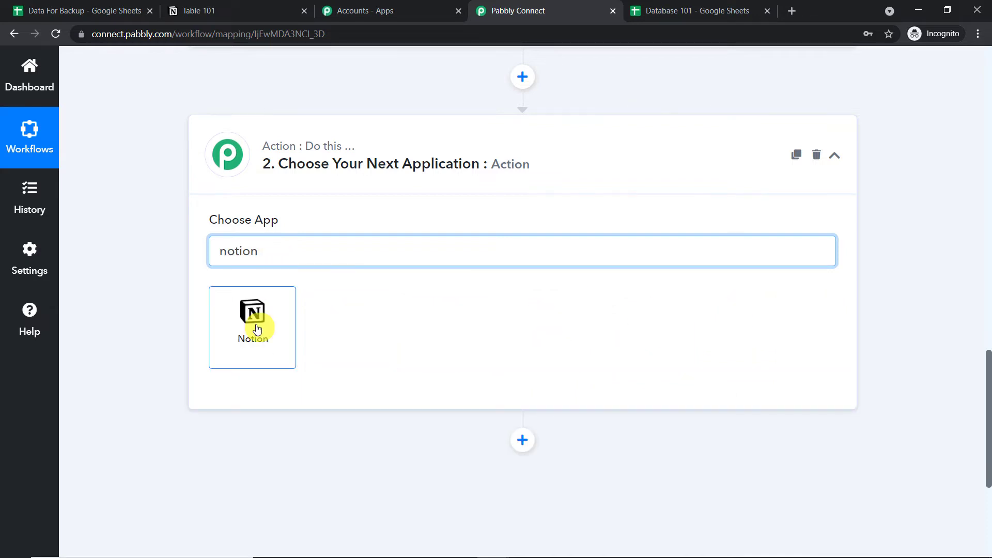
pyautogui.click(256, 325)
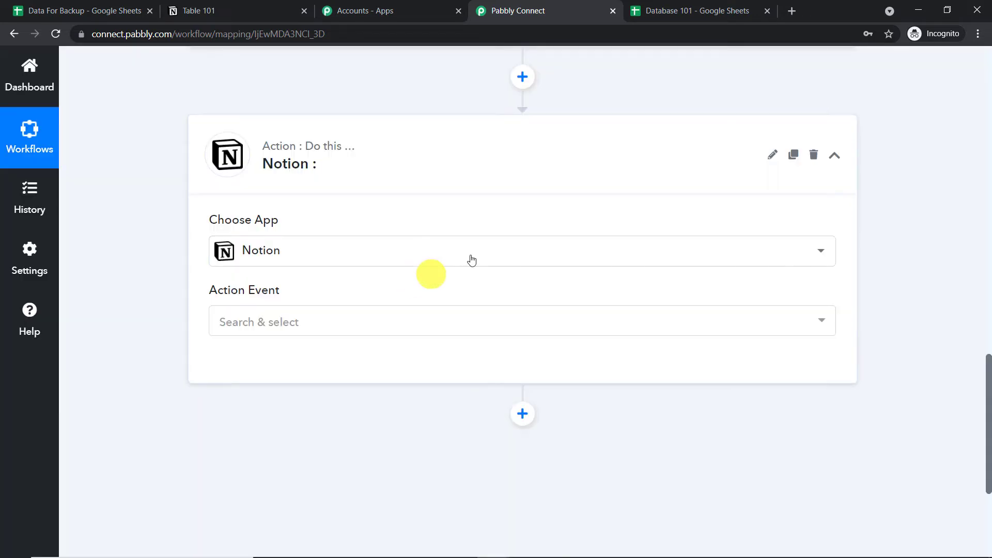
pyautogui.click(321, 319)
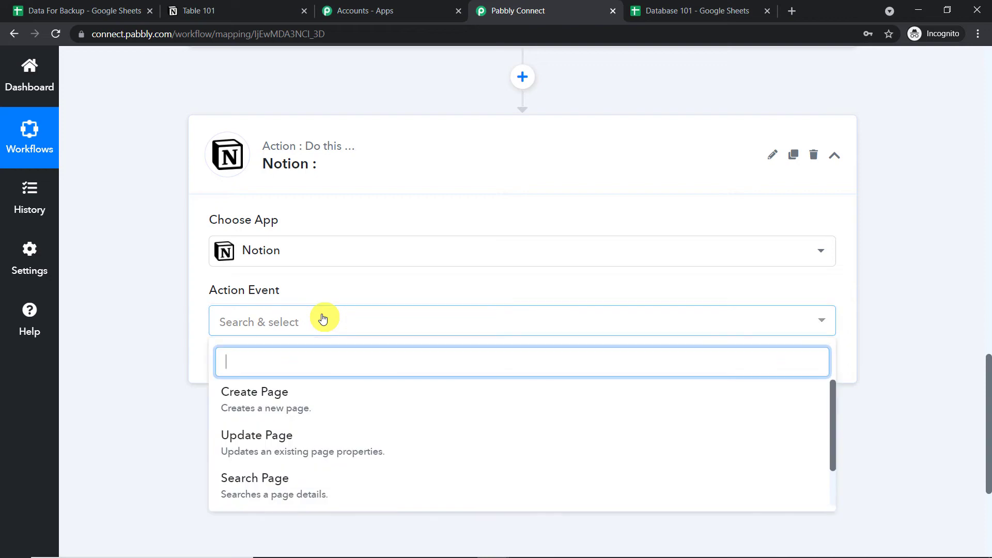
pyautogui.scroll(-1, 310, 351)
pyautogui.click(303, 346)
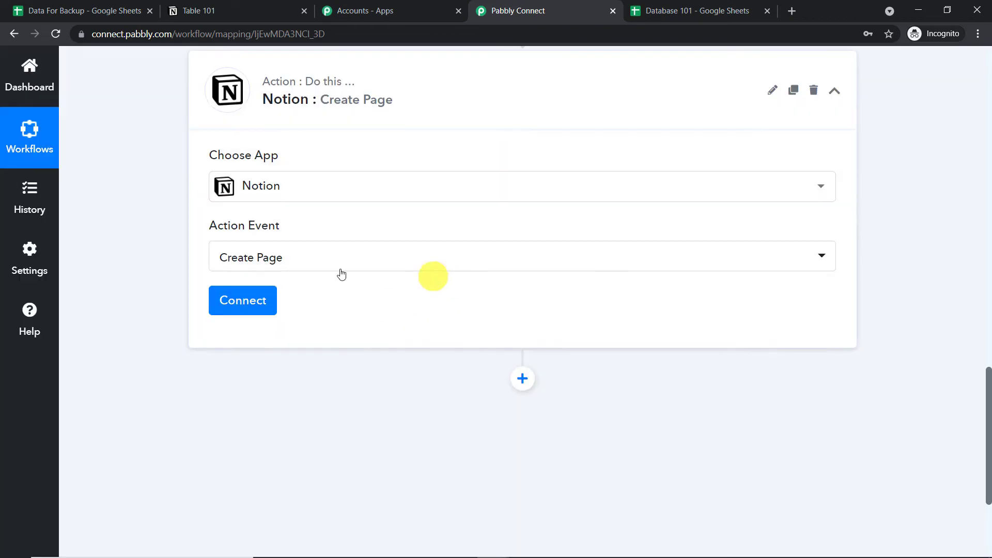
# Start a new Notion connection at its Token field, then switch to the Notion Table 101 page.
pyautogui.click(240, 301)
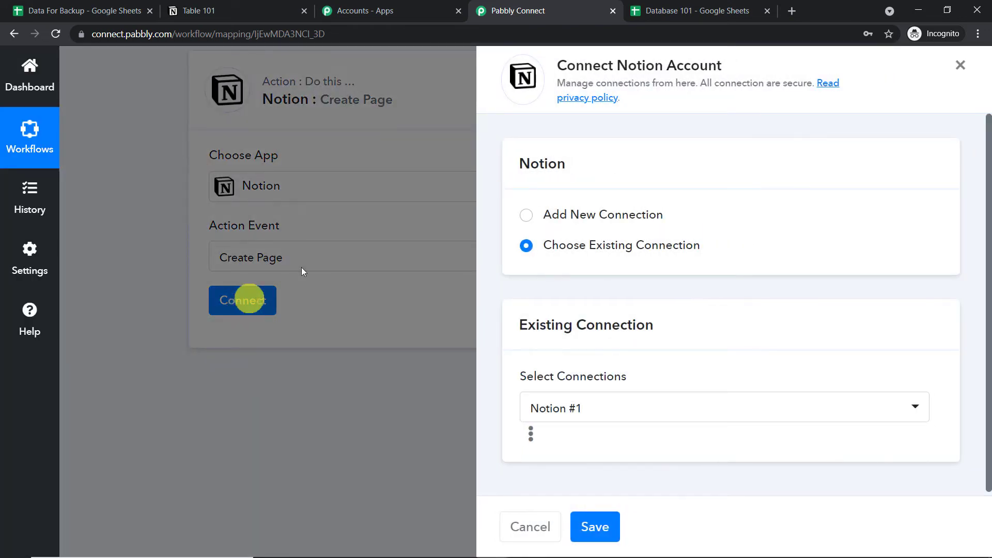
pyautogui.click(524, 217)
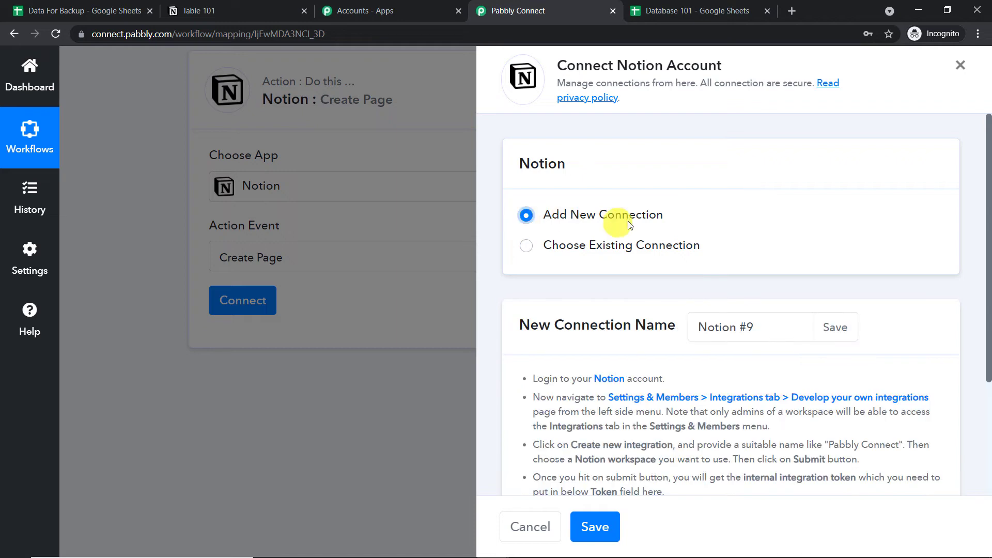
pyautogui.scroll(-3, 629, 221)
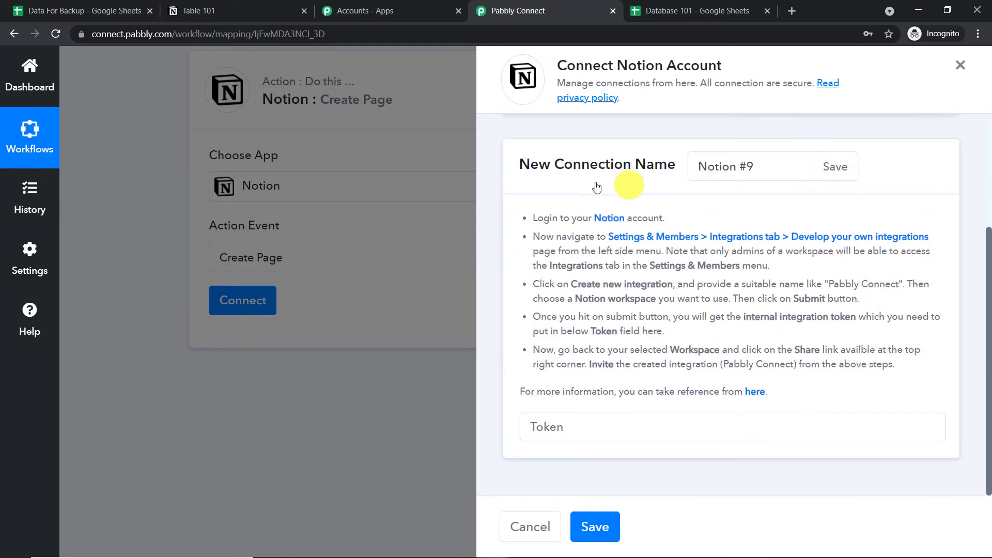
pyautogui.click(562, 423)
pyautogui.click(897, 265)
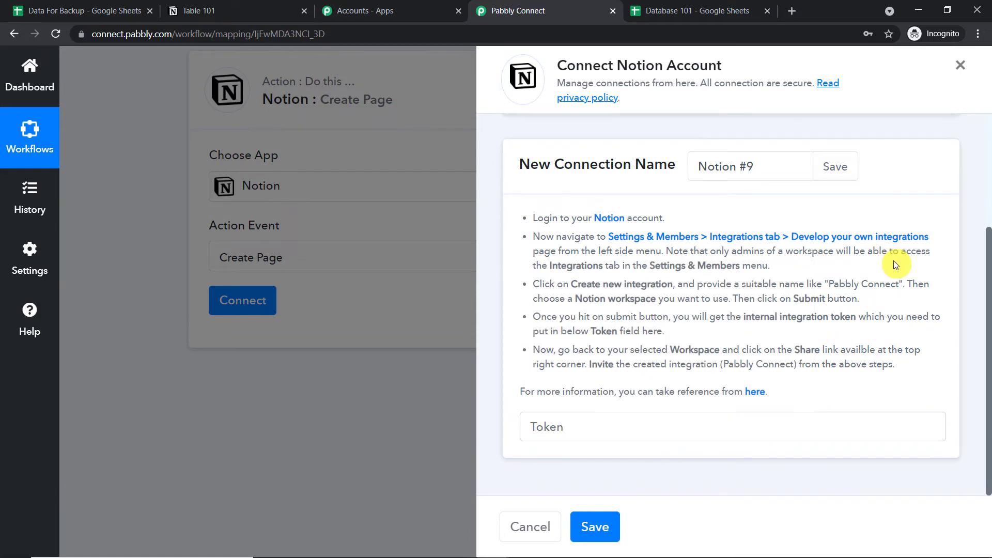
pyautogui.click(230, 5)
pyautogui.click(668, 80)
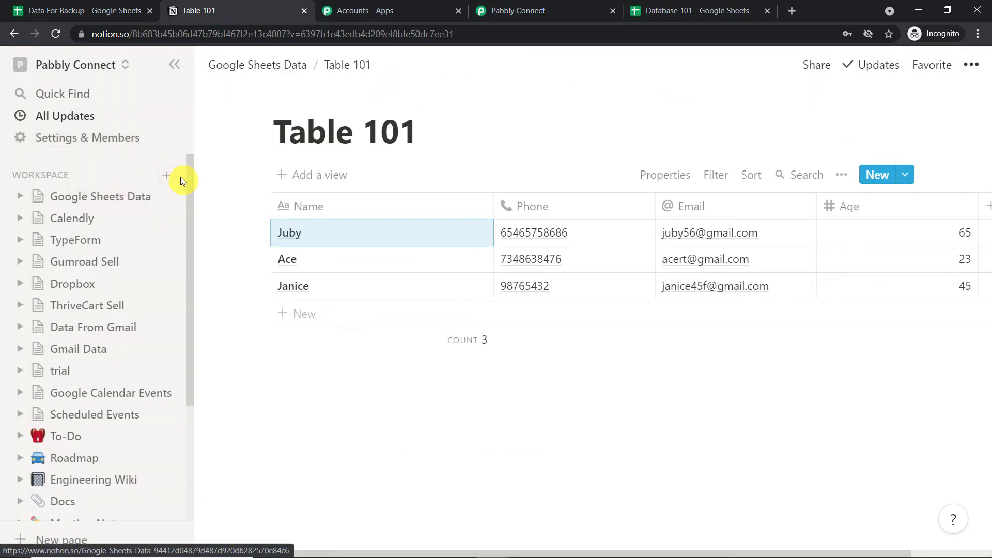
# Add a workspace page titled 'Google Sheets Backup', start it empty and insert a Table - Inline via /table.
pyautogui.click(167, 176)
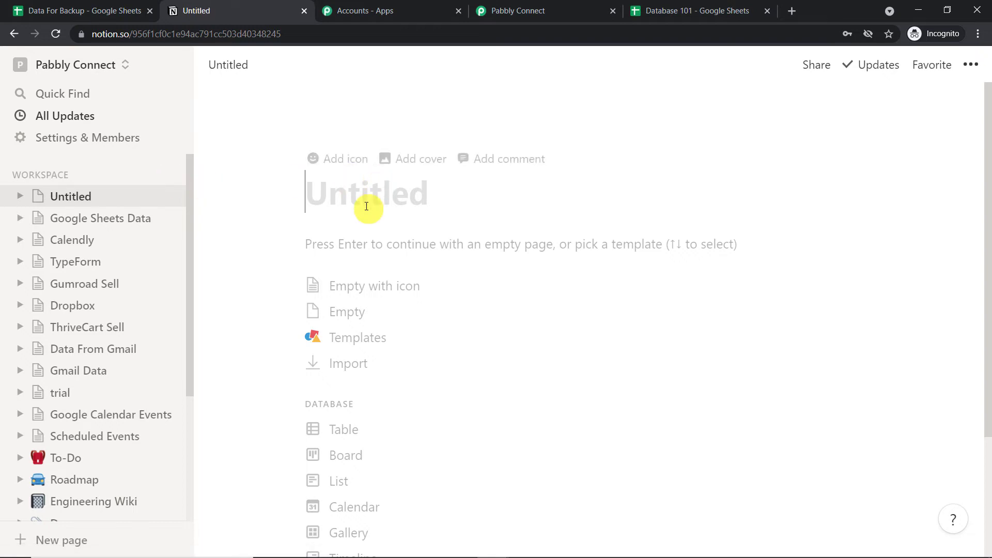
pyautogui.write('G')
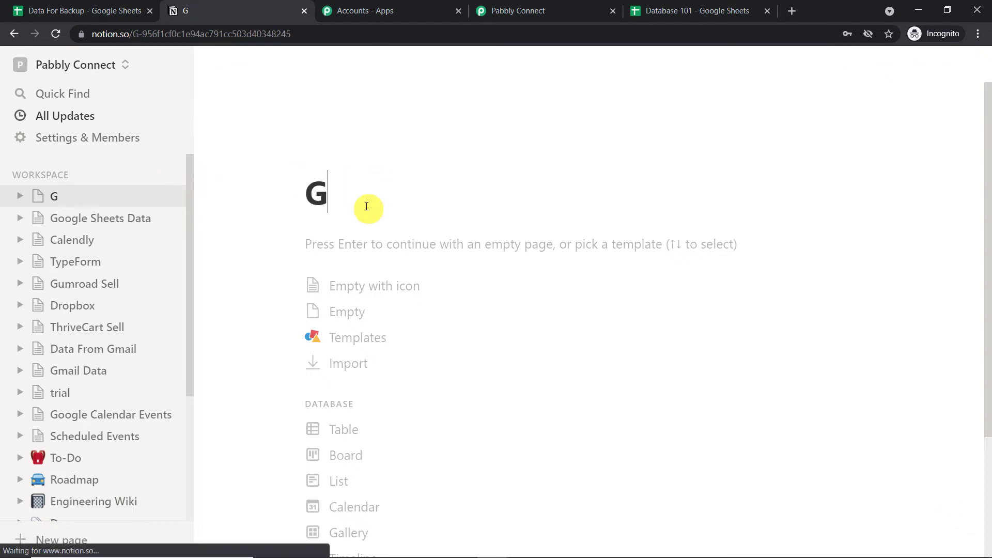
pyautogui.write('oogle ')
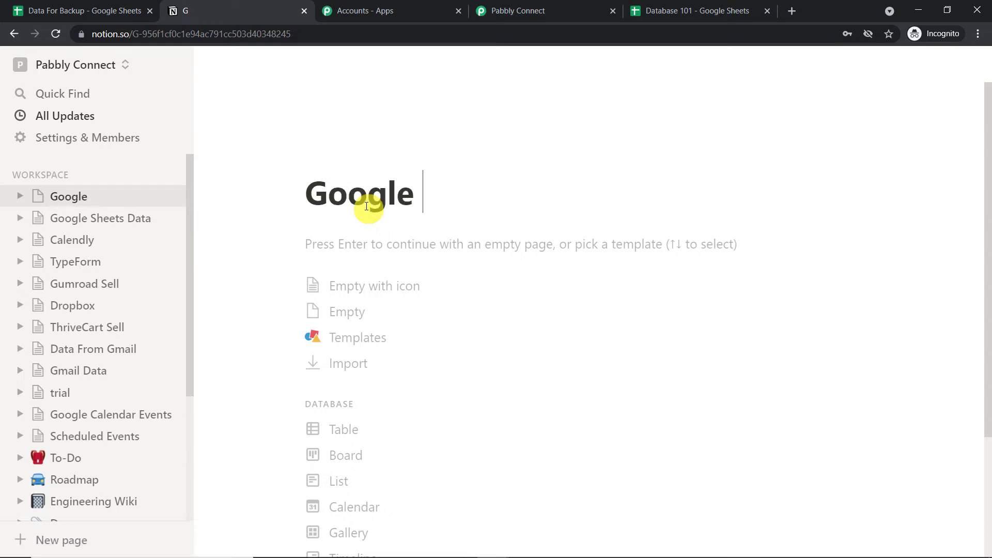
pyautogui.write('Sheets ')
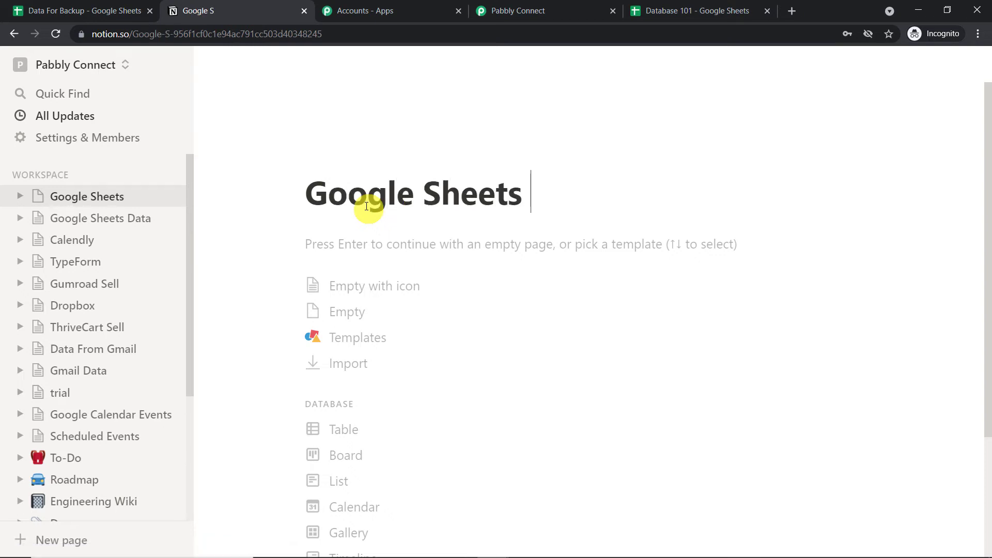
pyautogui.write('Bac')
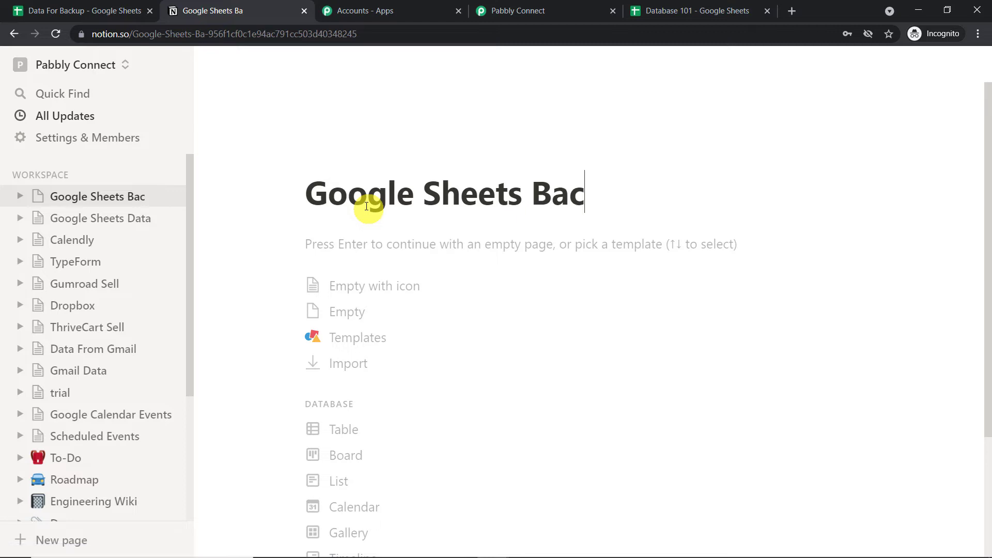
pyautogui.write('kup')
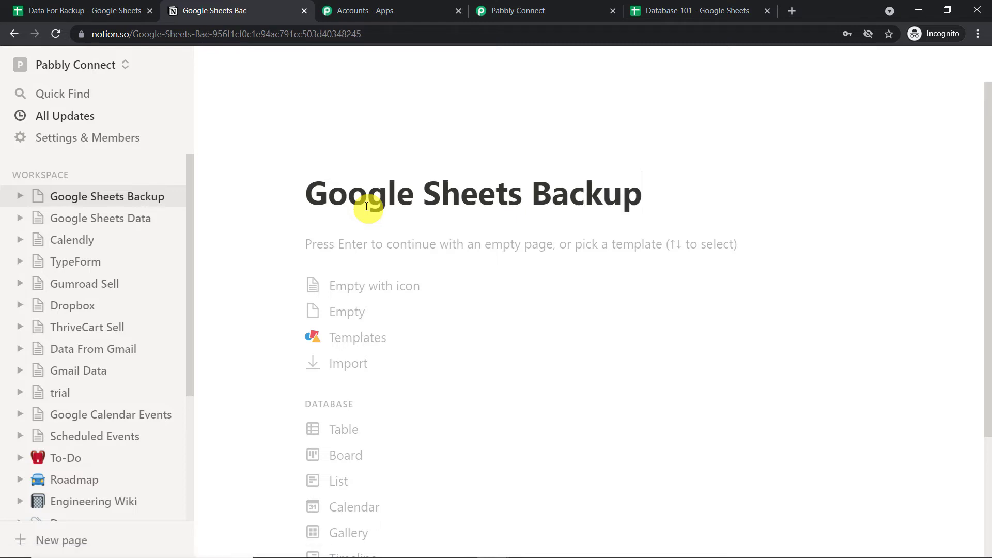
pyautogui.click(359, 243)
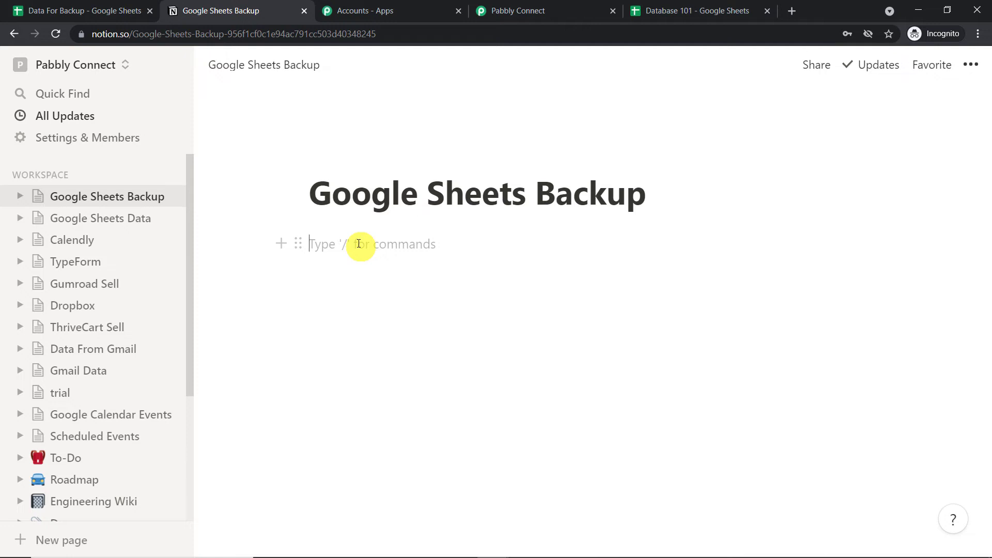
pyautogui.write('/ta')
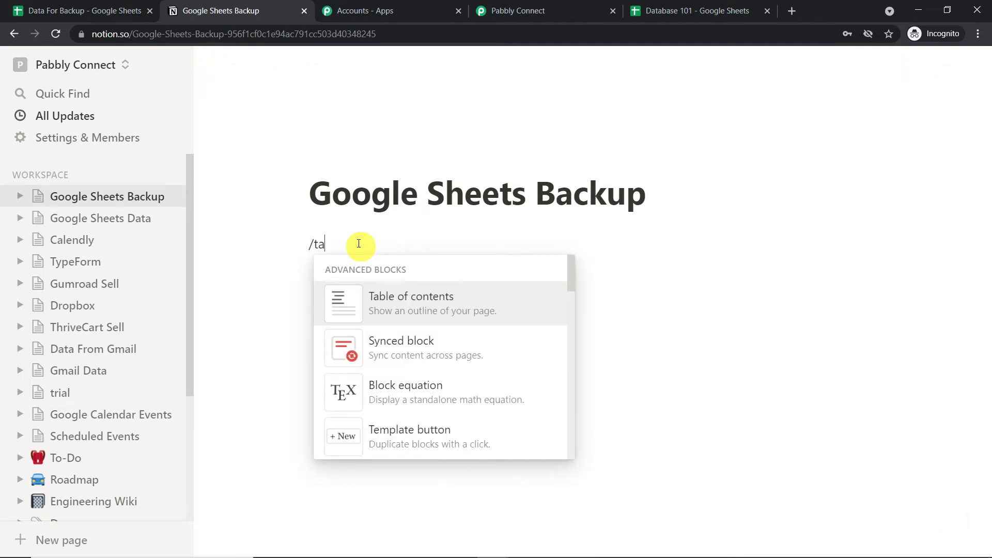
pyautogui.write('ble')
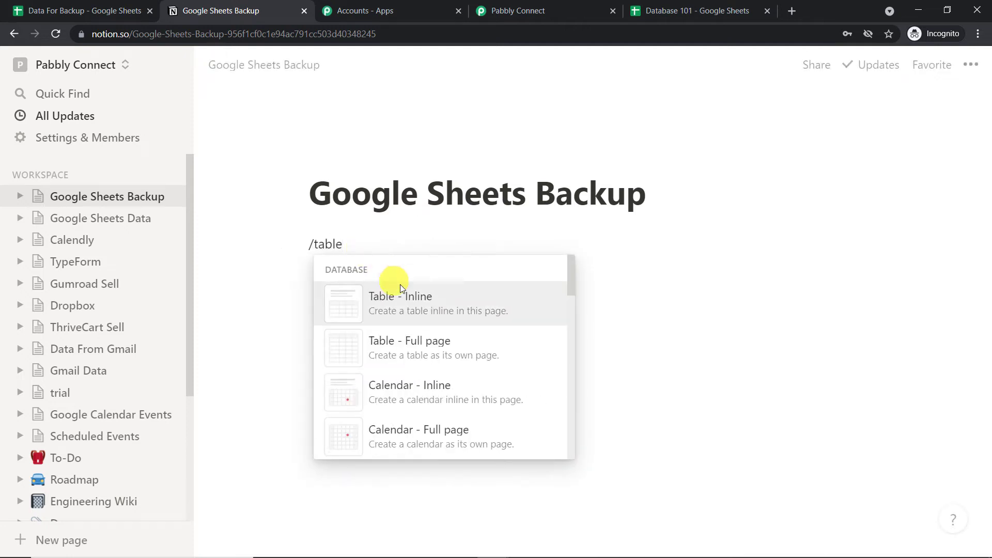
pyautogui.click(404, 290)
# Name the inline table Table 201, narrow the Name column and make Address a text column.
pyautogui.click(313, 253)
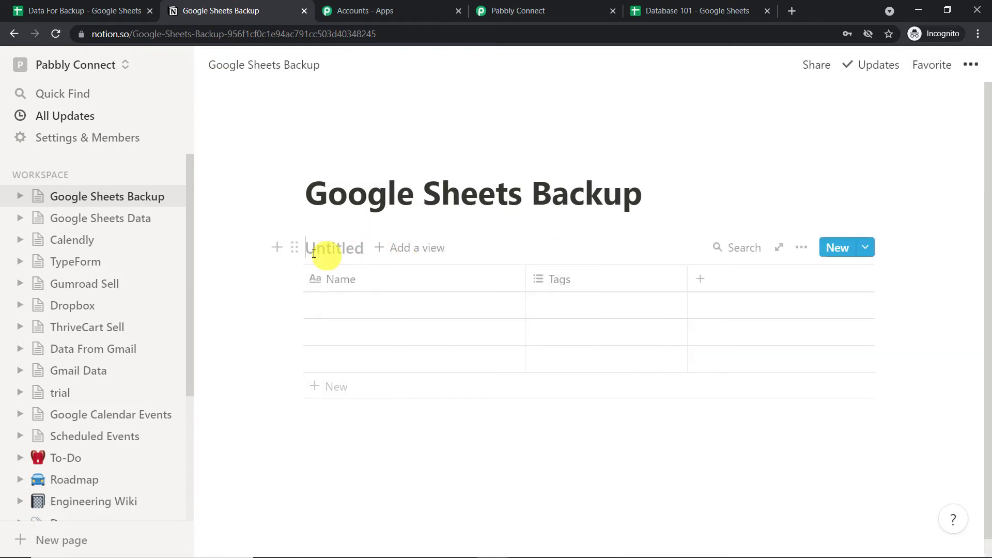
pyautogui.write('Table 201')
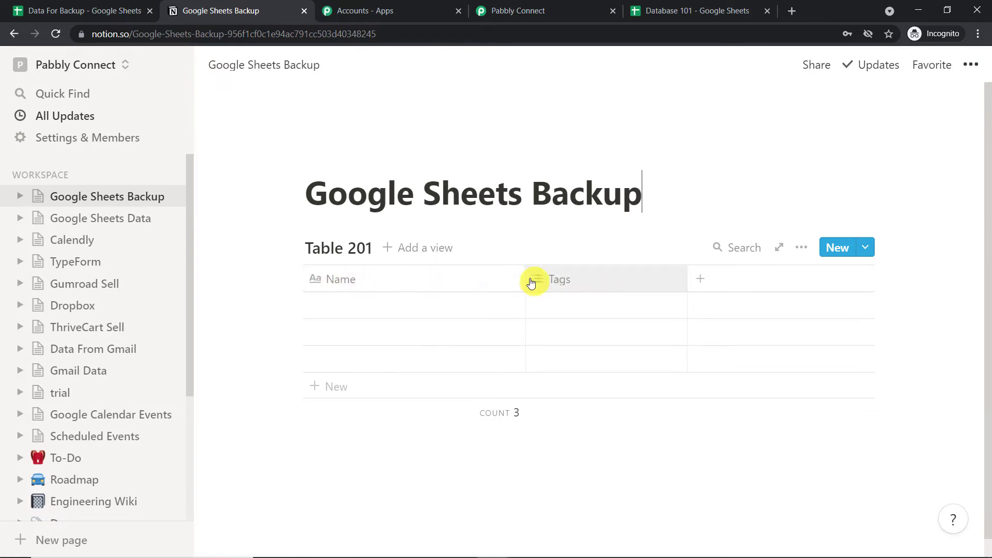
pyautogui.moveTo(525, 279); pyautogui.dragTo(457, 279)
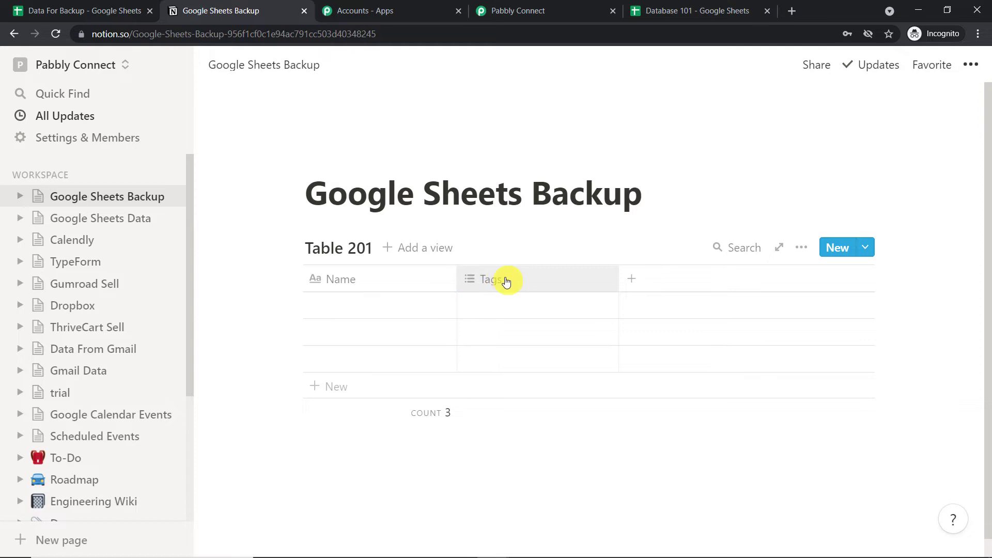
pyautogui.click(506, 281)
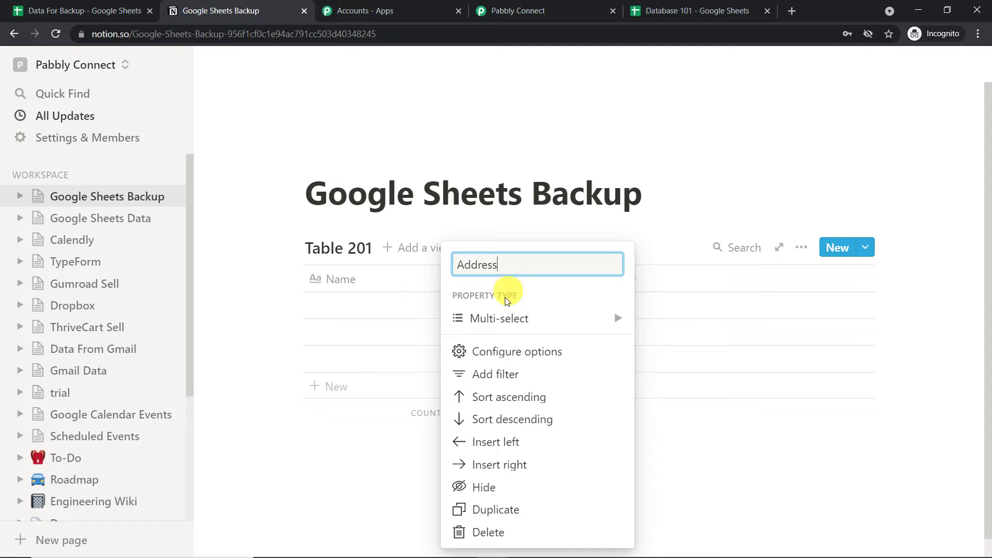
pyautogui.moveTo(510, 320)
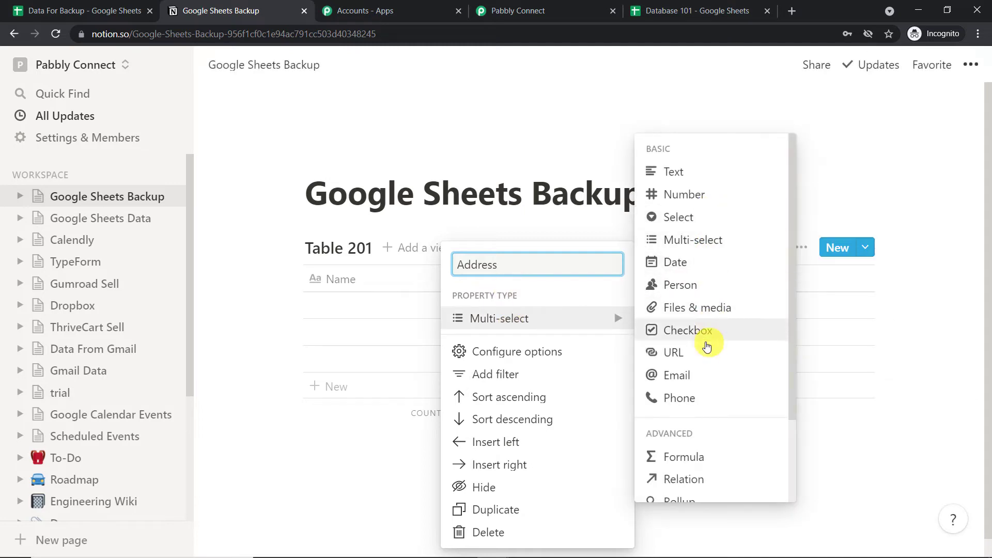
pyautogui.click(681, 173)
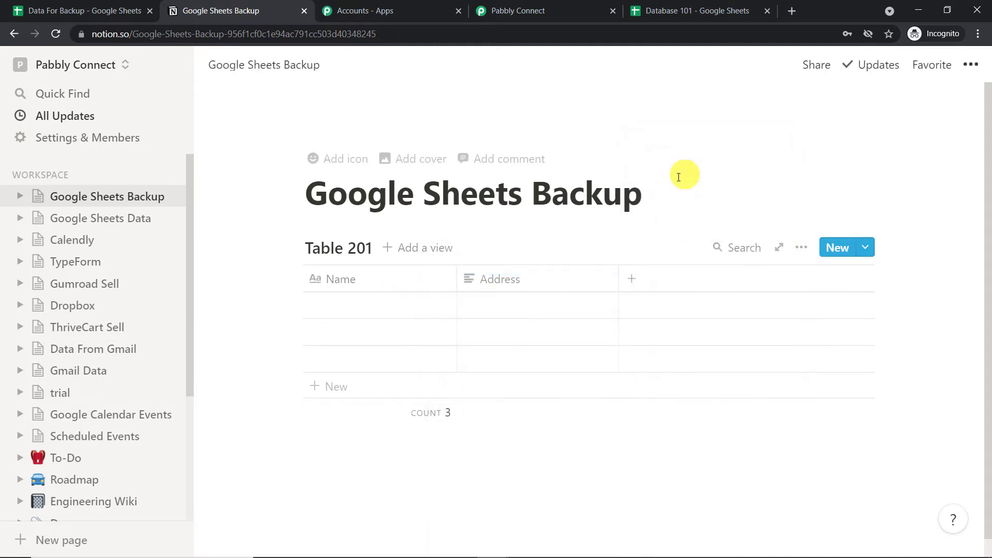
# Add a property named Email with the Email property type.
pyautogui.click(646, 287)
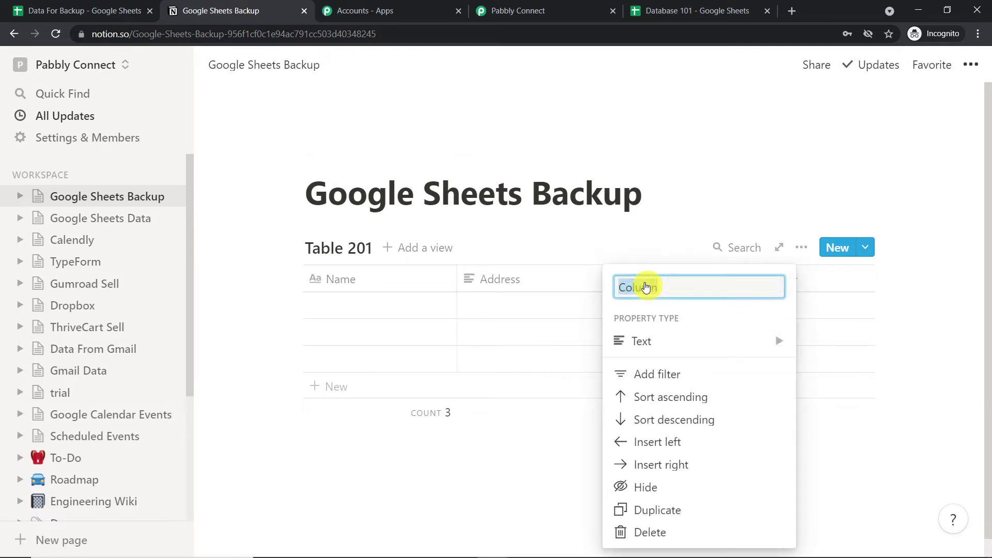
pyautogui.press('BackSpace')
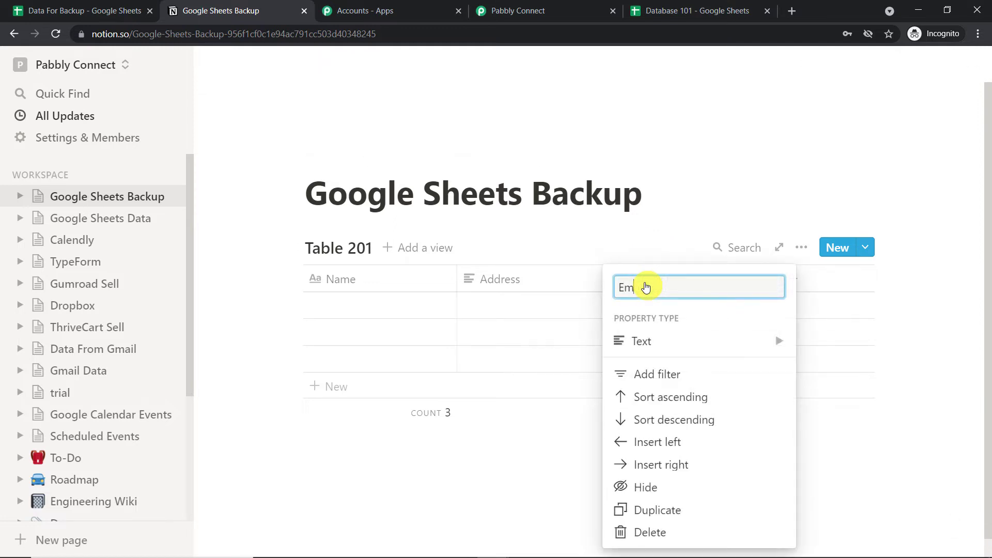
pyautogui.write('Email')
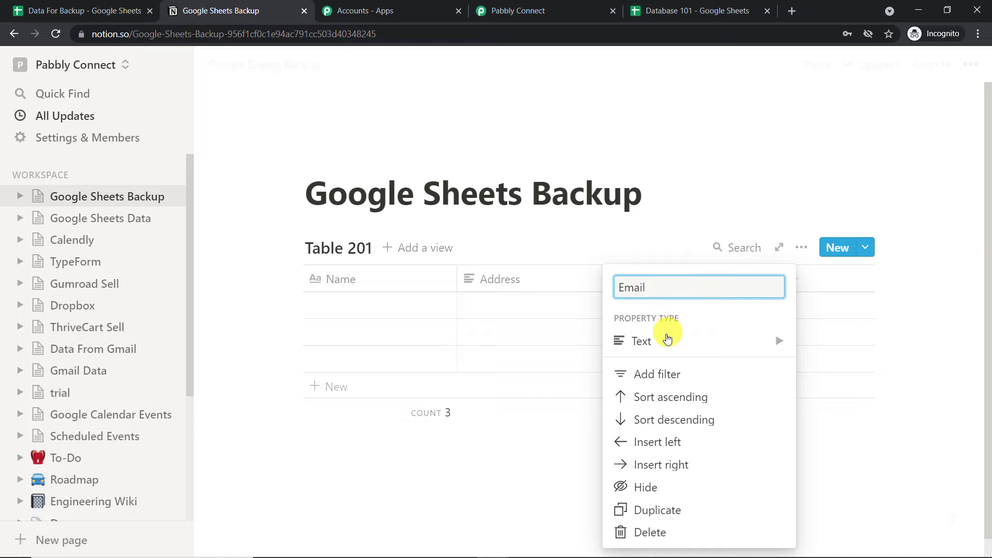
pyautogui.click(676, 345)
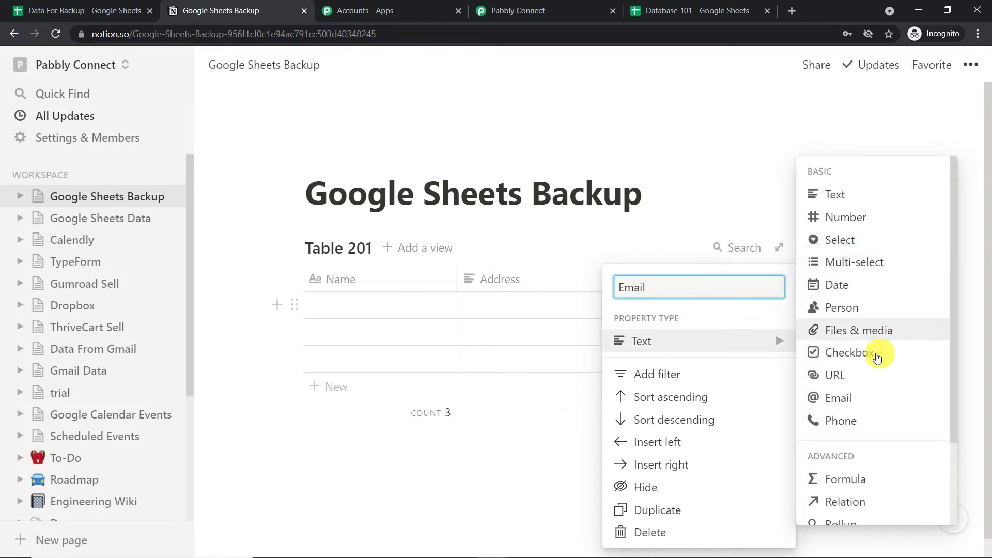
pyautogui.click(871, 399)
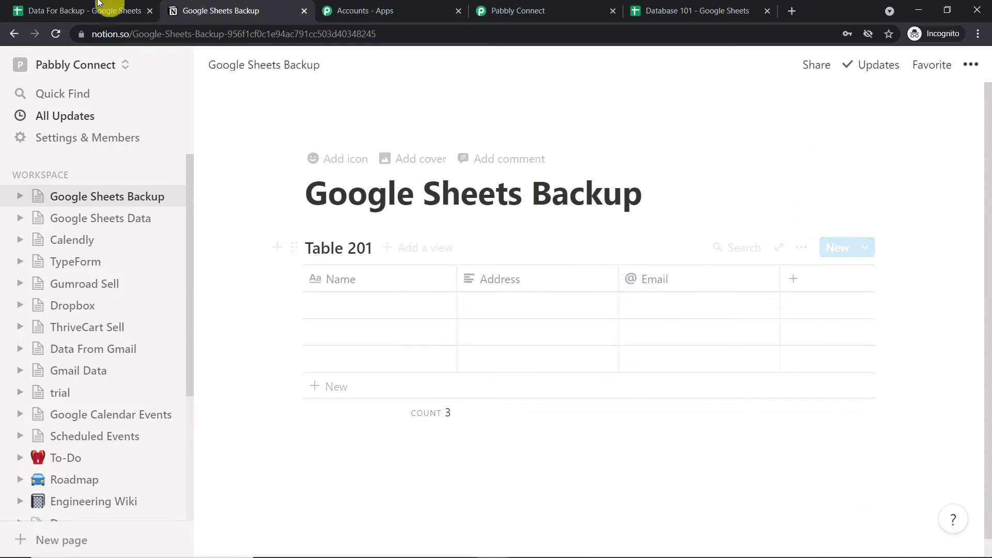
pyautogui.click(72, 11)
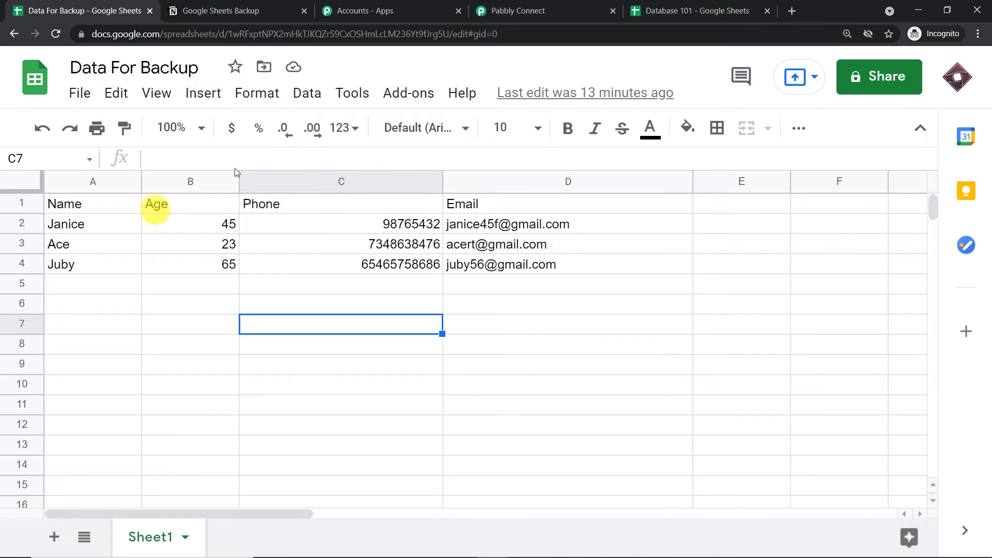
pyautogui.click(730, 10)
pyautogui.click(578, 5)
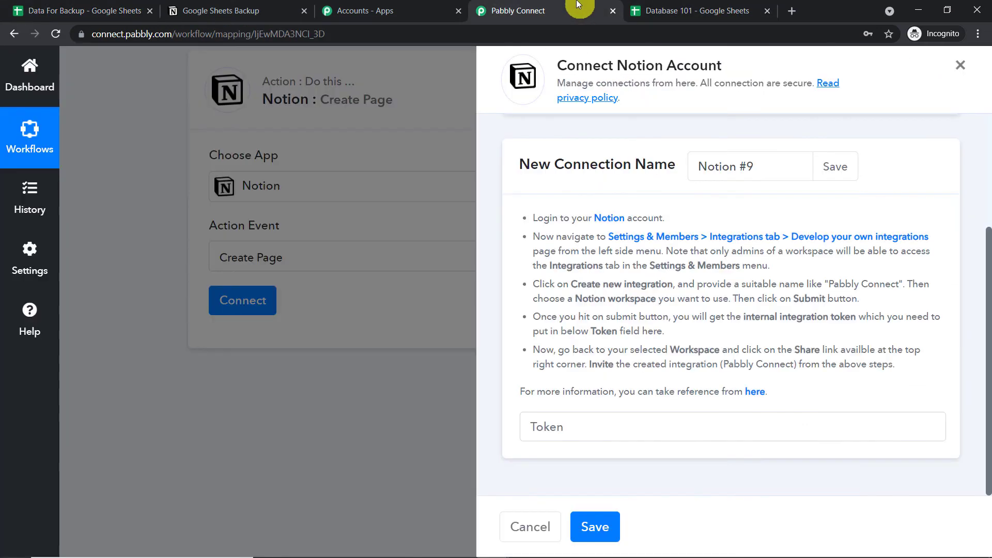
pyautogui.click(649, 7)
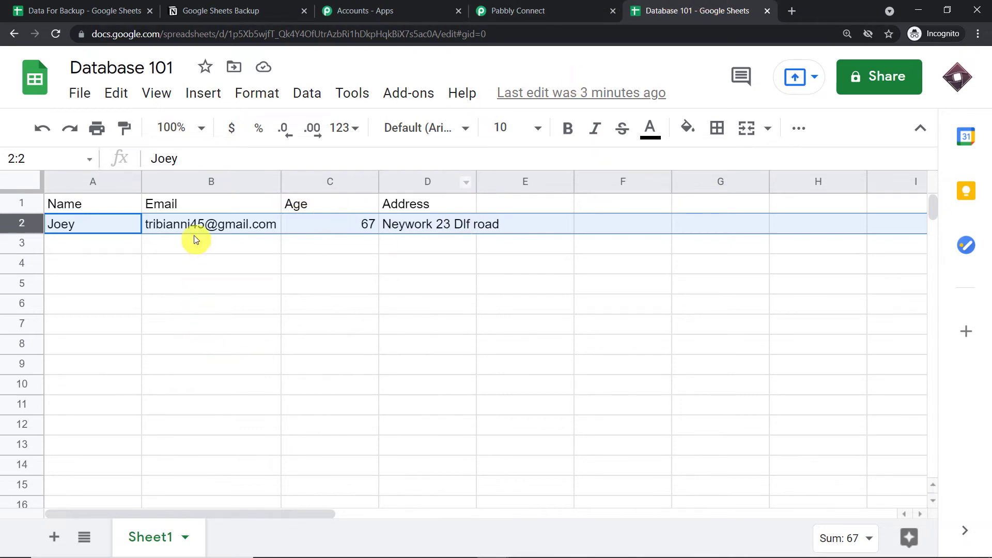
pyautogui.click(541, 7)
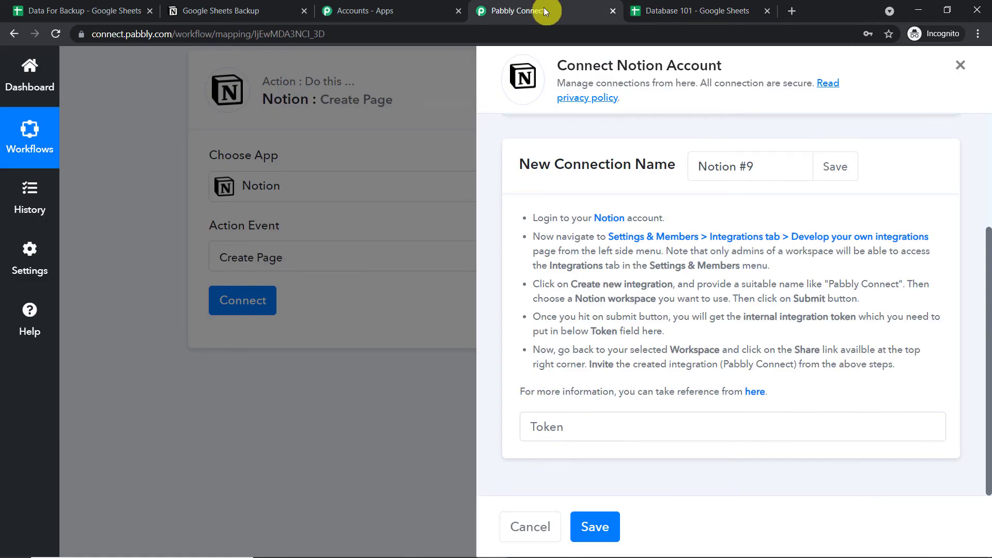
pyautogui.click(271, 7)
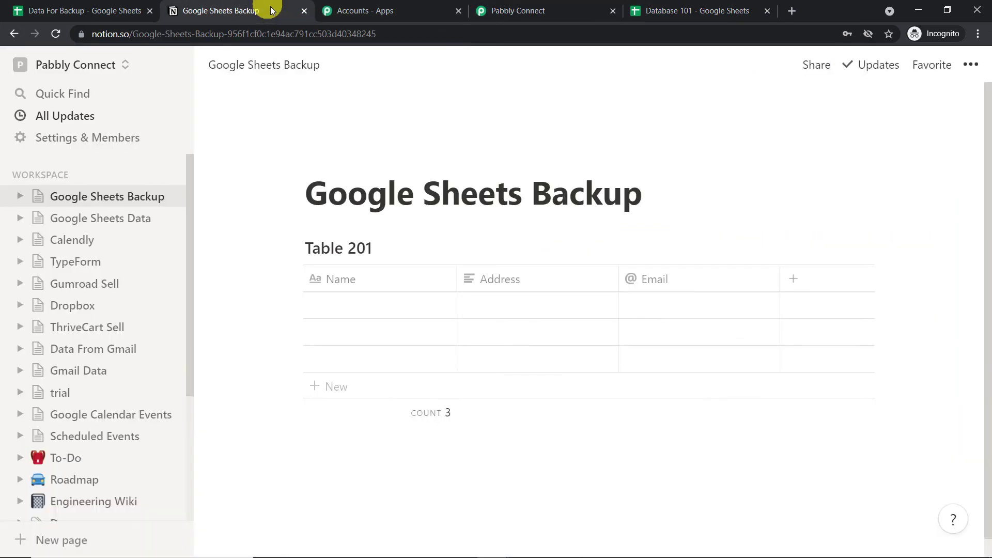
# Add an Age property of the Number type to Table 201.
pyautogui.click(808, 288)
pyautogui.press('BackSpace')
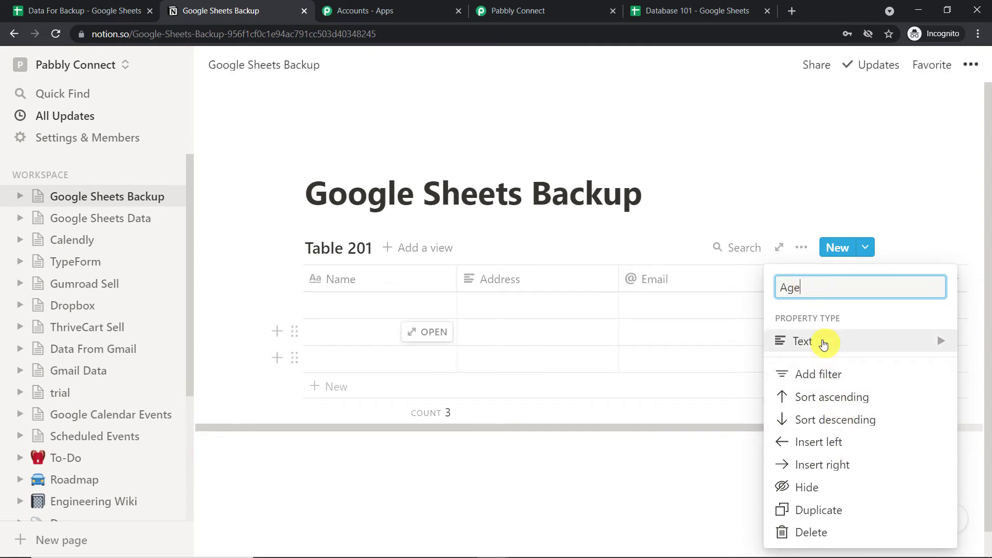
pyautogui.click(824, 344)
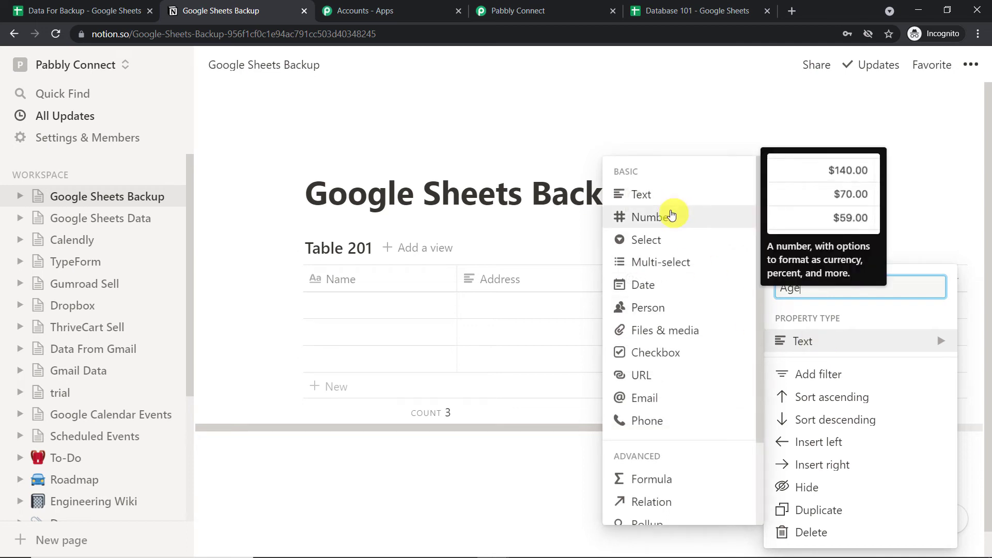
pyautogui.click(650, 217)
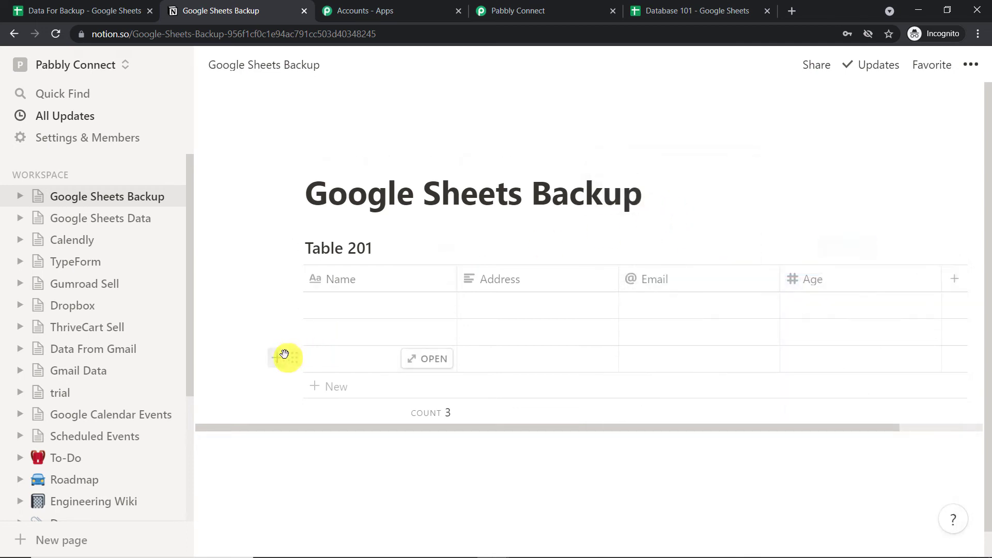
# Delete all three empty rows from Table 201 so it has zero entries.
pyautogui.rightClick(294, 362)
pyautogui.click(309, 366)
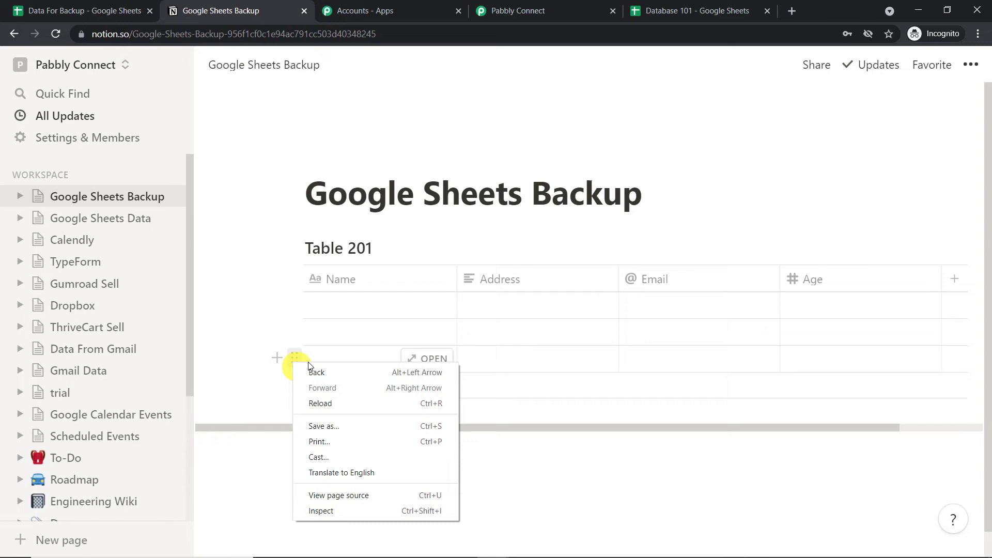
pyautogui.click(342, 359)
pyautogui.press('Escape')
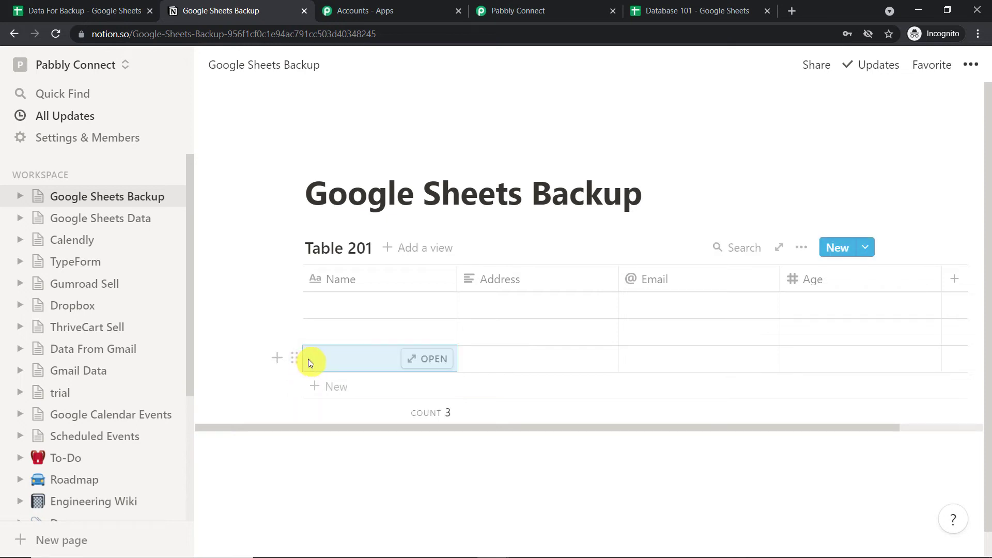
pyautogui.rightClick(293, 357)
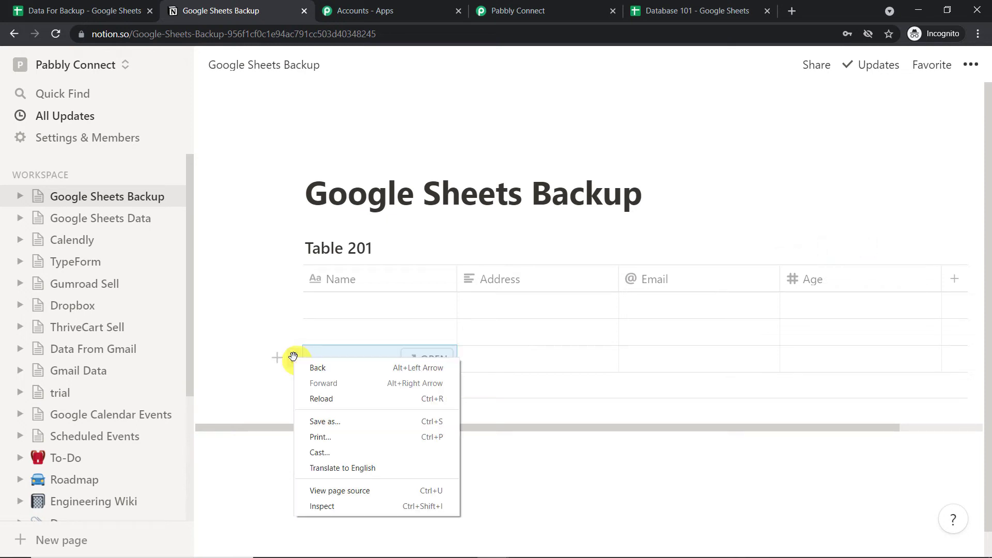
pyautogui.click(312, 326)
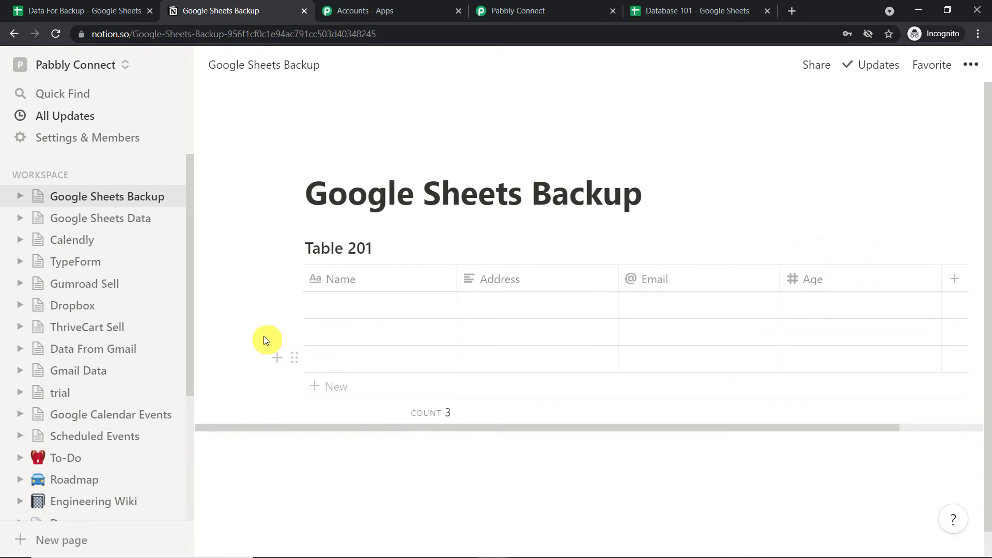
pyautogui.rightClick(317, 361)
pyautogui.click(374, 203)
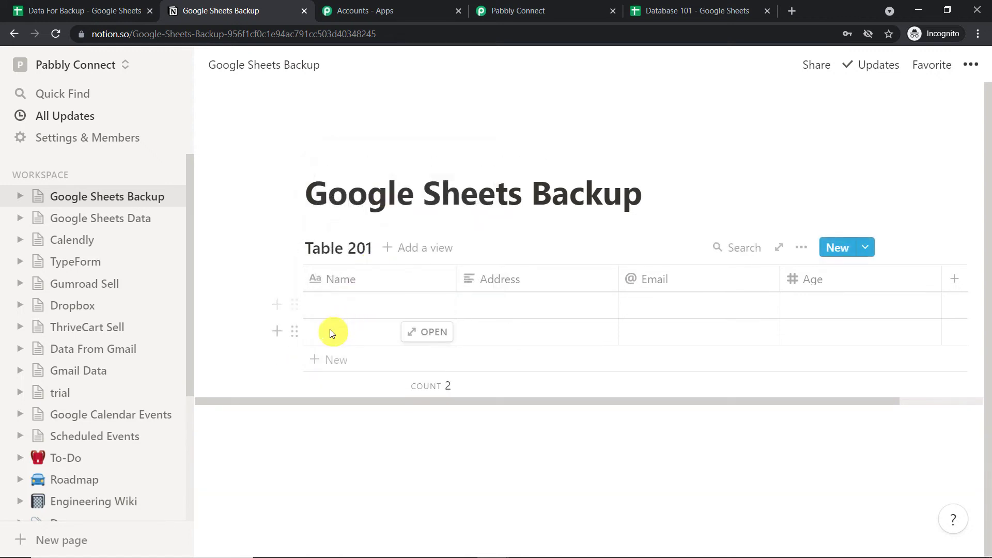
pyautogui.rightClick(325, 331)
pyautogui.click(366, 389)
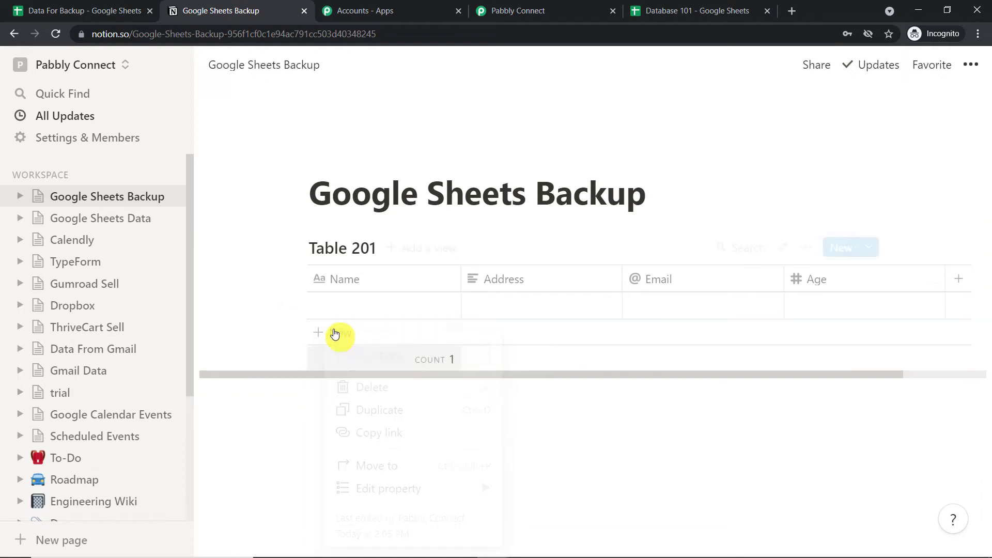
pyautogui.rightClick(327, 310)
pyautogui.click(355, 361)
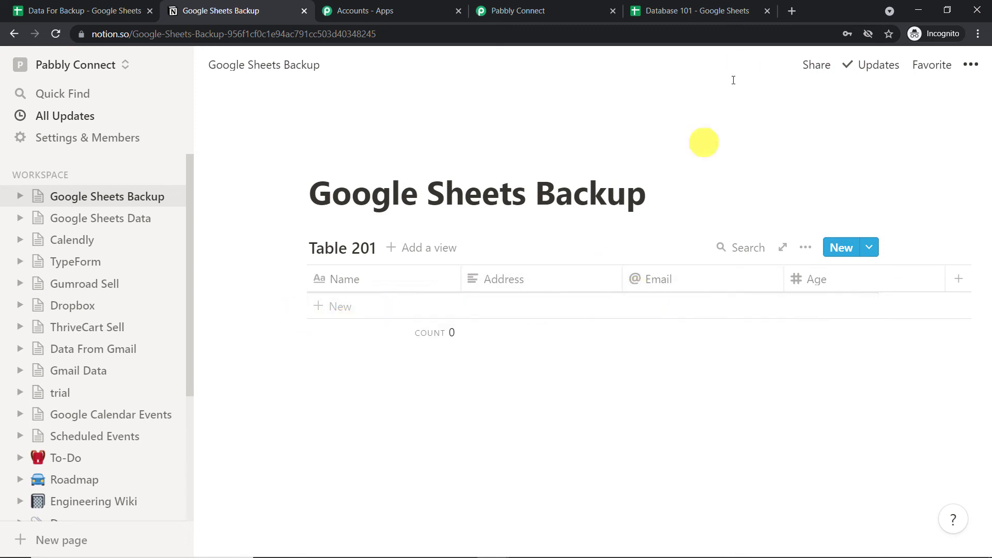
pyautogui.click(700, 4)
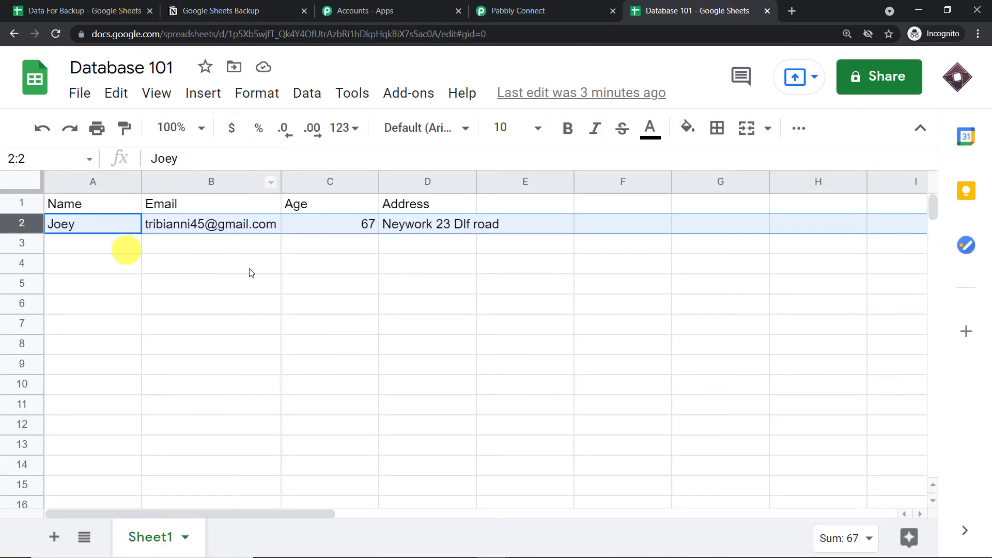
pyautogui.click(505, 7)
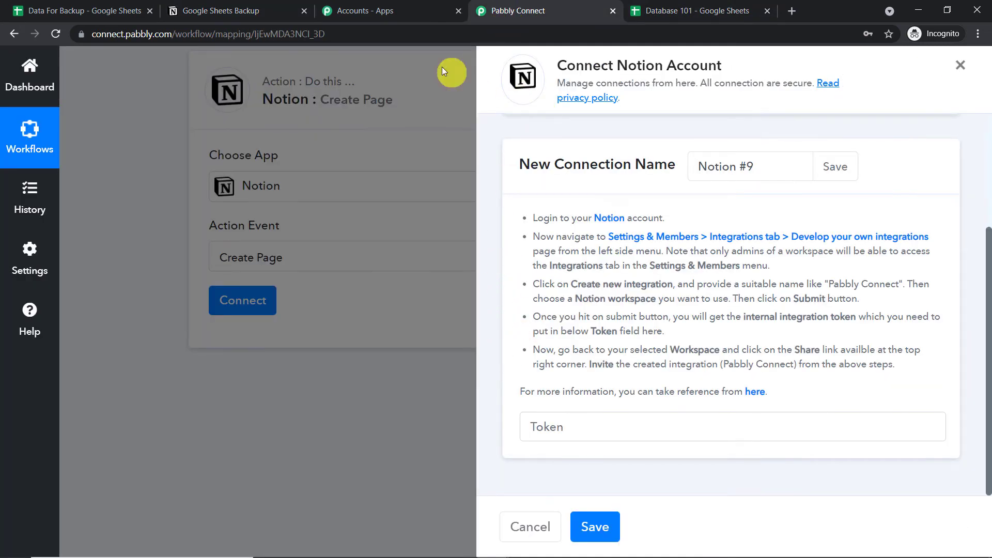
pyautogui.click(264, 11)
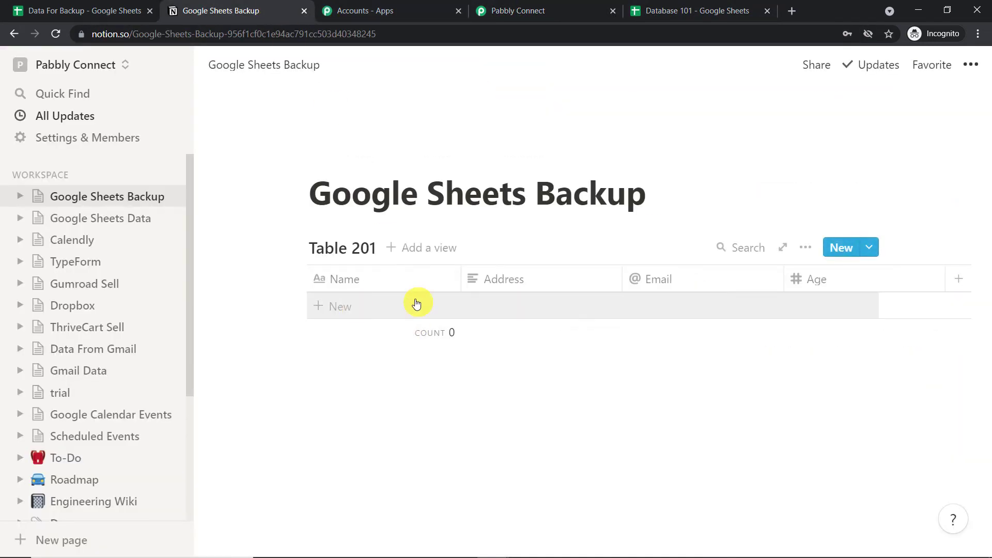
pyautogui.click(514, 7)
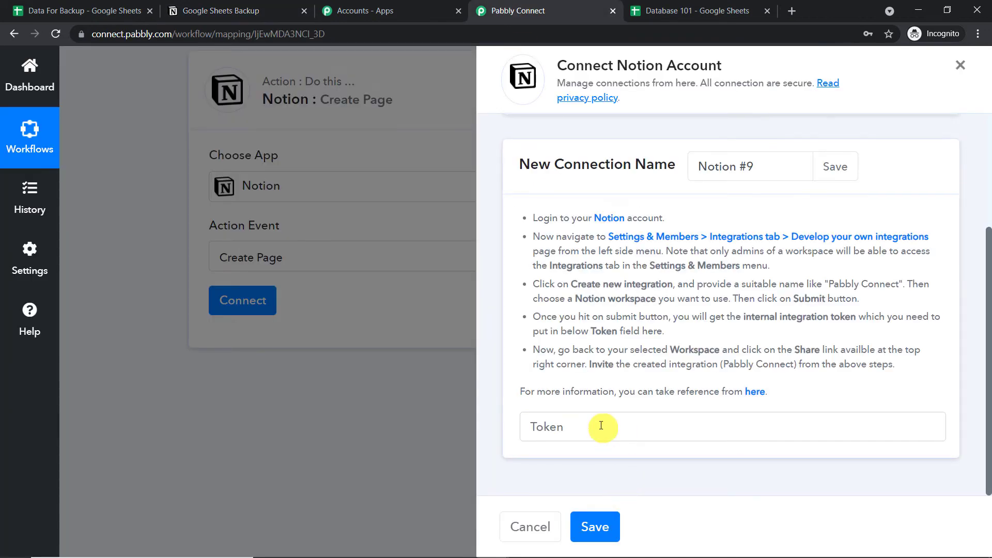
pyautogui.click(243, 7)
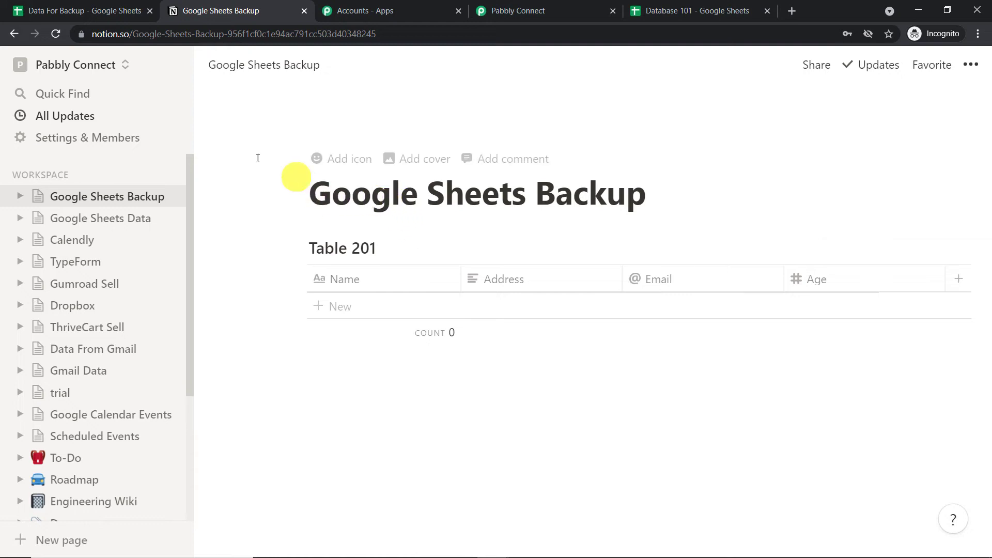
# Go from Settings & Members to Integrations and open 'Develop your own integrations'.
pyautogui.click(73, 137)
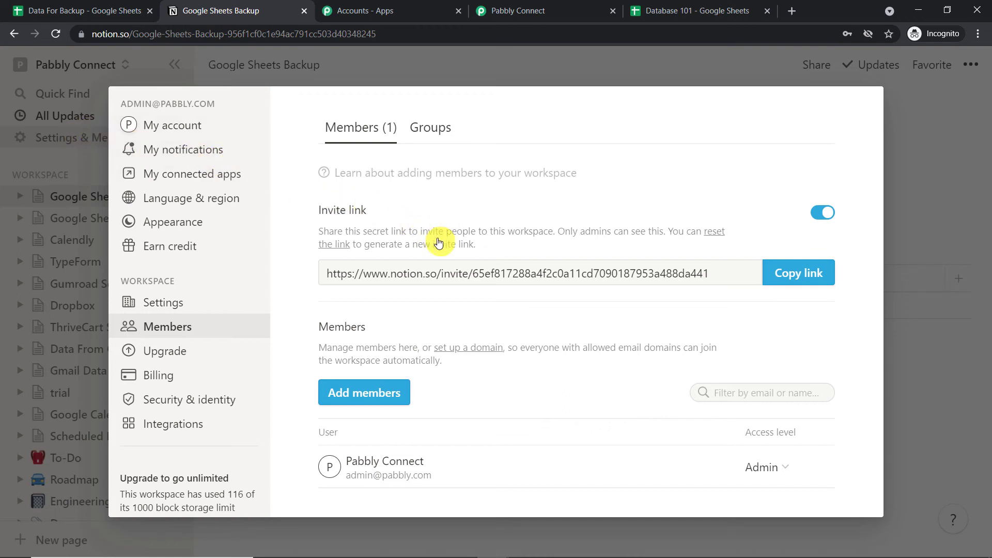
pyautogui.click(187, 428)
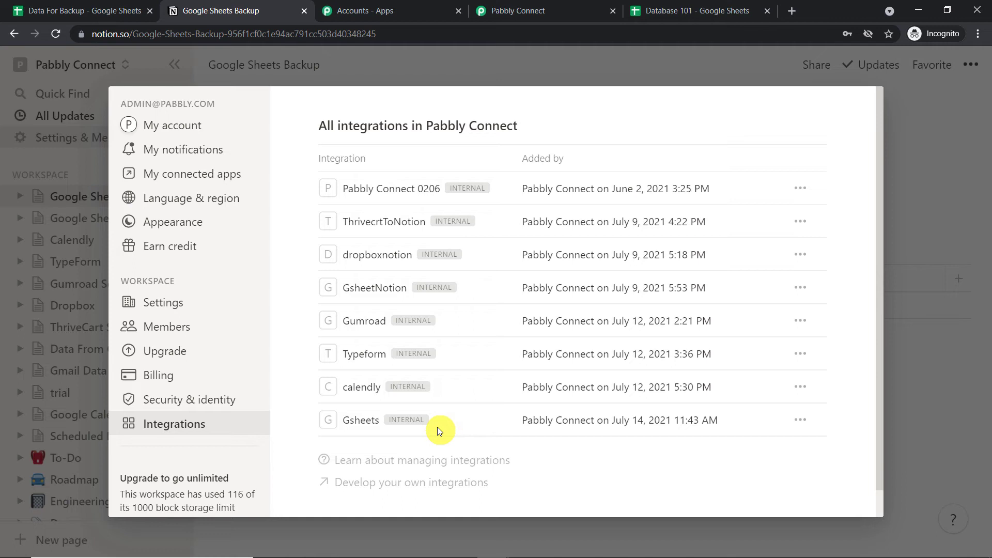
pyautogui.click(433, 483)
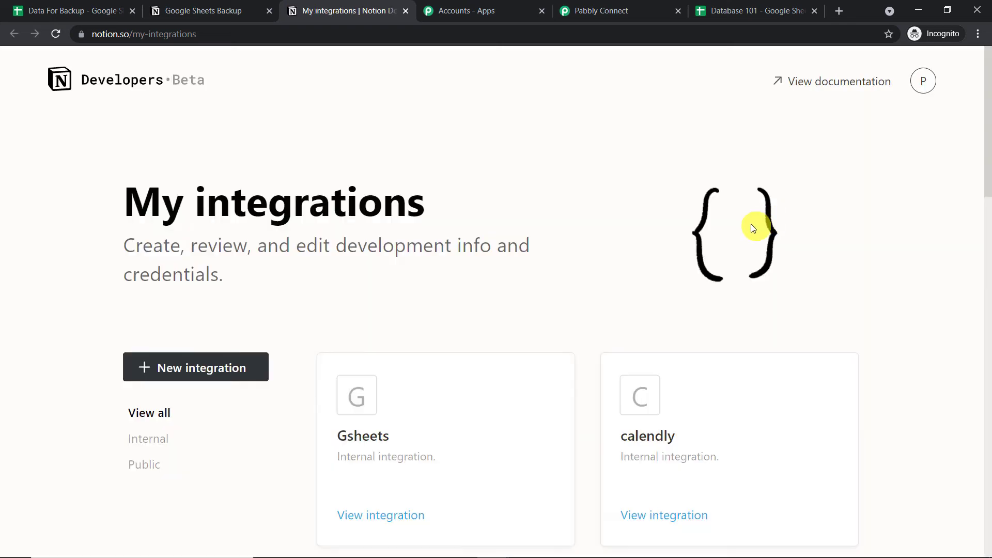
# Create the 'Notion Google Sheets' internal integration for the Pabbly Connect workspace and reveal its token.
pyautogui.scroll(-4, 155, 181)
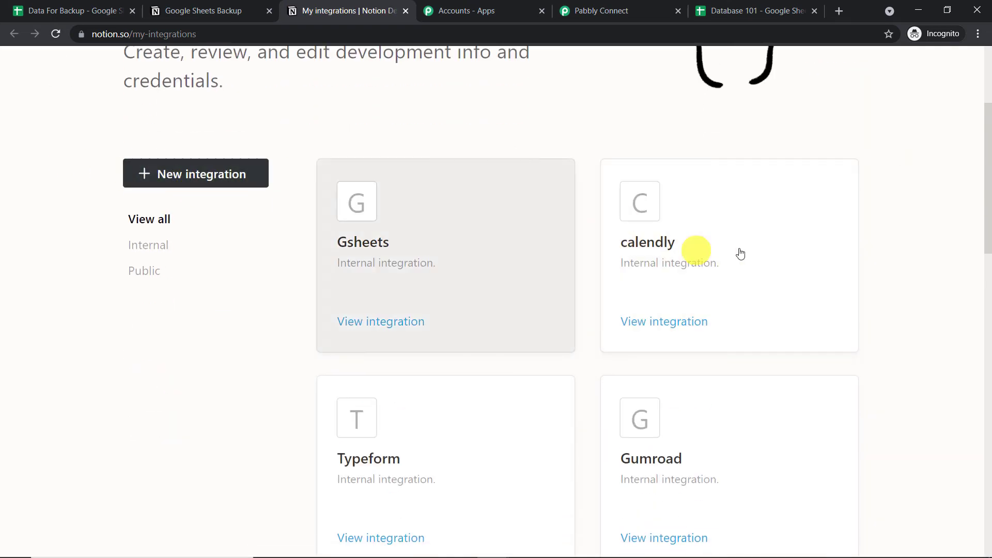
pyautogui.scroll(-15, 742, 256)
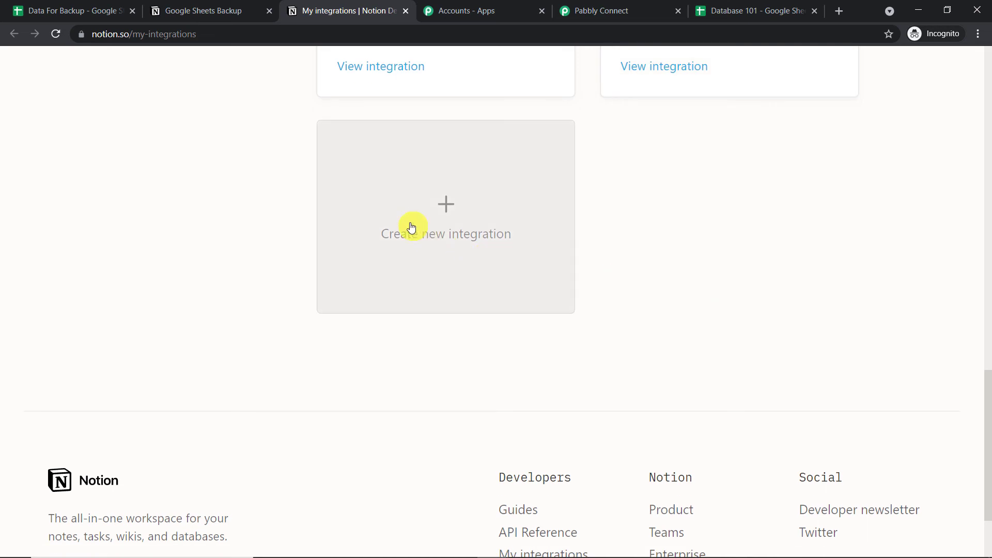
pyautogui.click(410, 226)
pyautogui.scroll(-5, 408, 232)
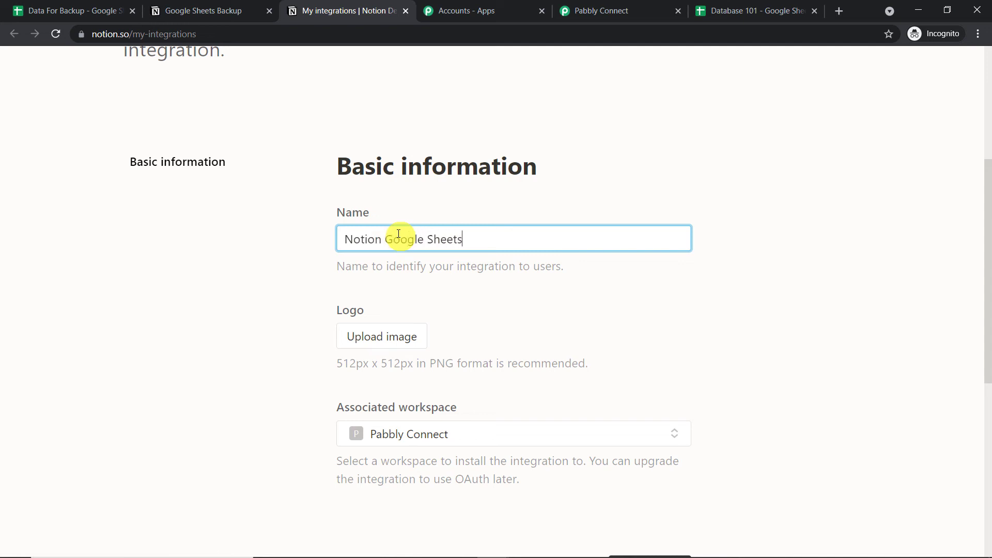
pyautogui.scroll(-5, 556, 343)
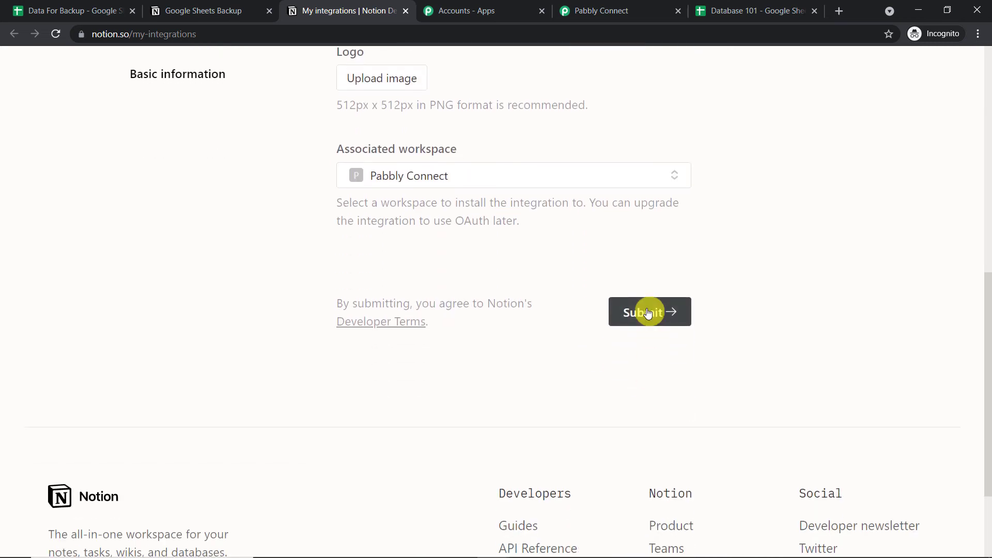
pyautogui.click(646, 311)
pyautogui.scroll(-1, 648, 313)
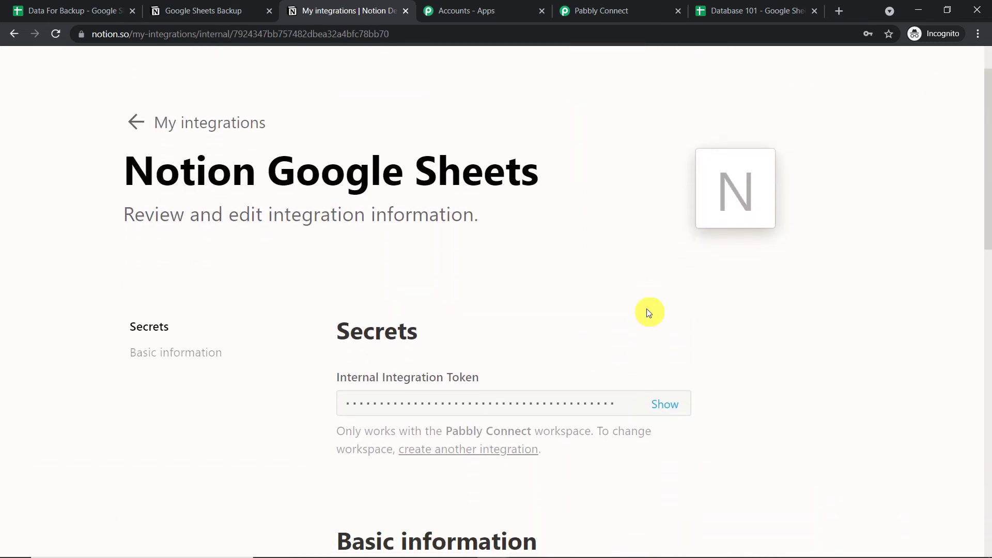
pyautogui.click(673, 409)
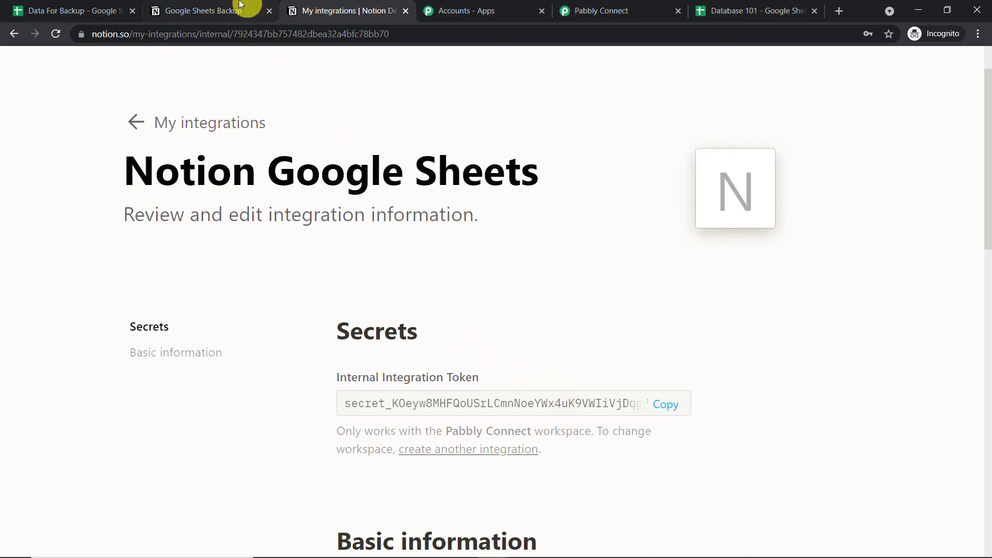
pyautogui.click(253, 9)
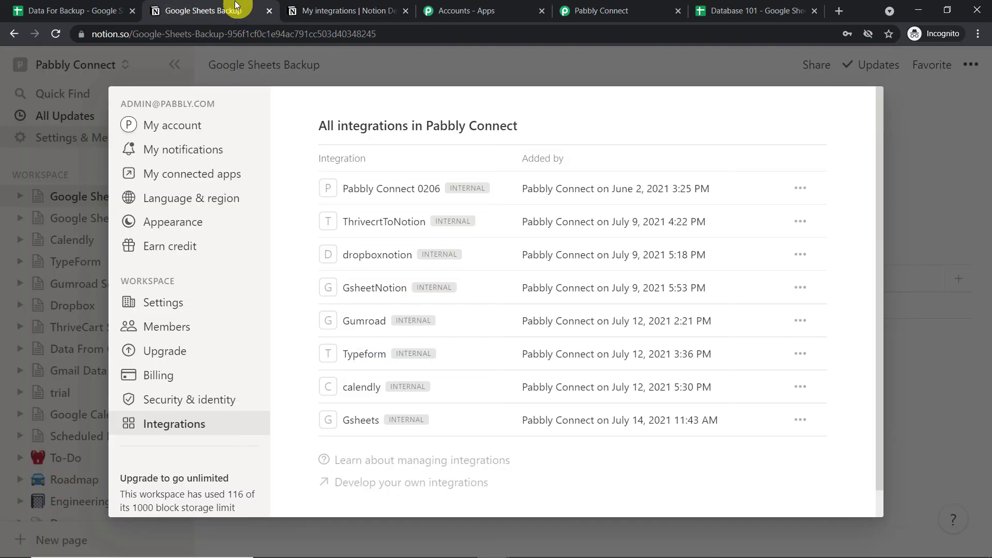
# Close the settings dialog and open Table 201 as a full page.
pyautogui.click(936, 142)
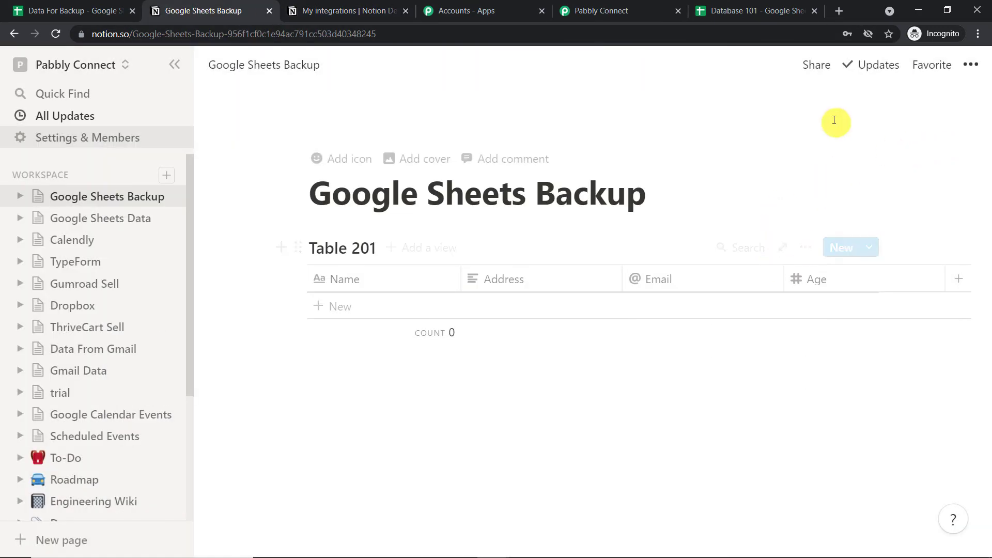
pyautogui.click(807, 250)
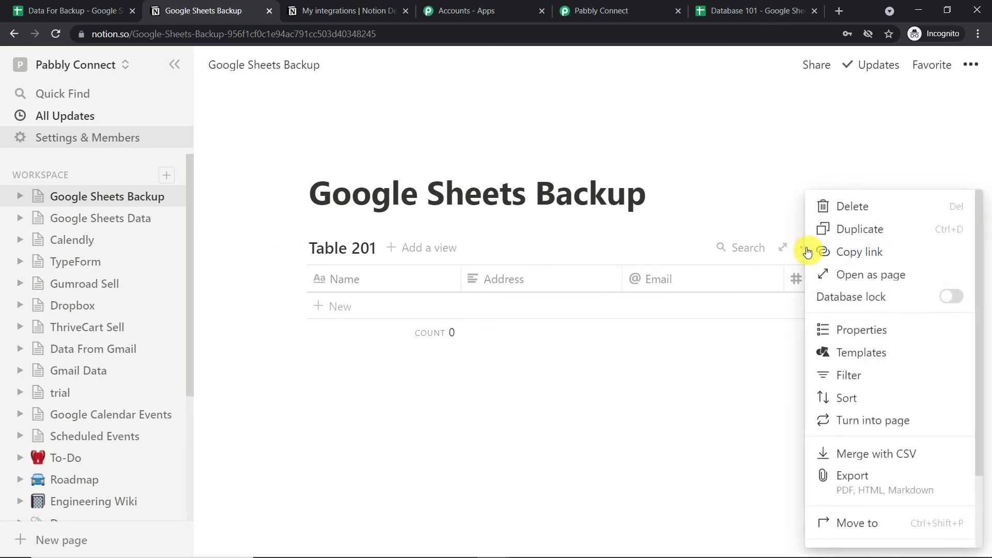
pyautogui.click(860, 282)
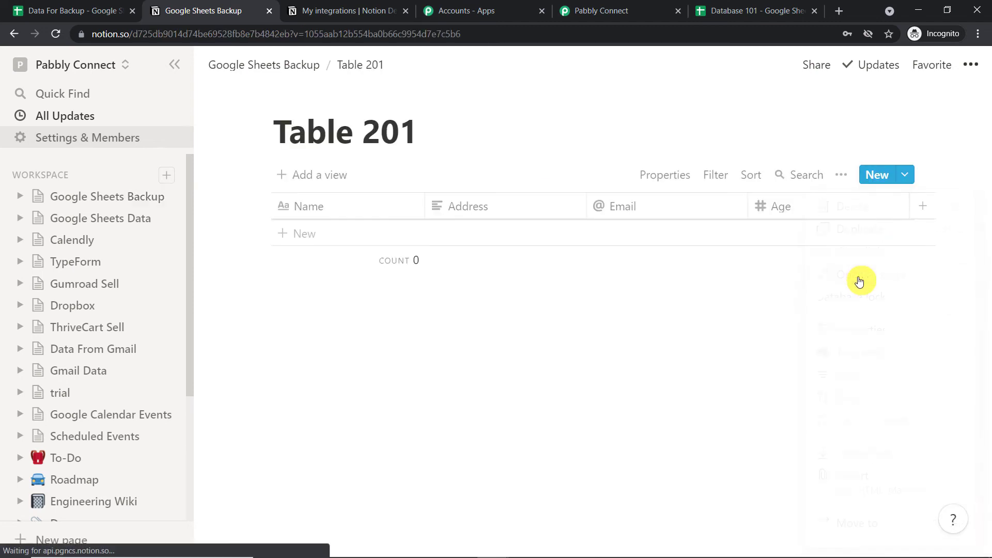
# Share the page to the web and invite the Notion Google Sheets integration.
pyautogui.click(815, 67)
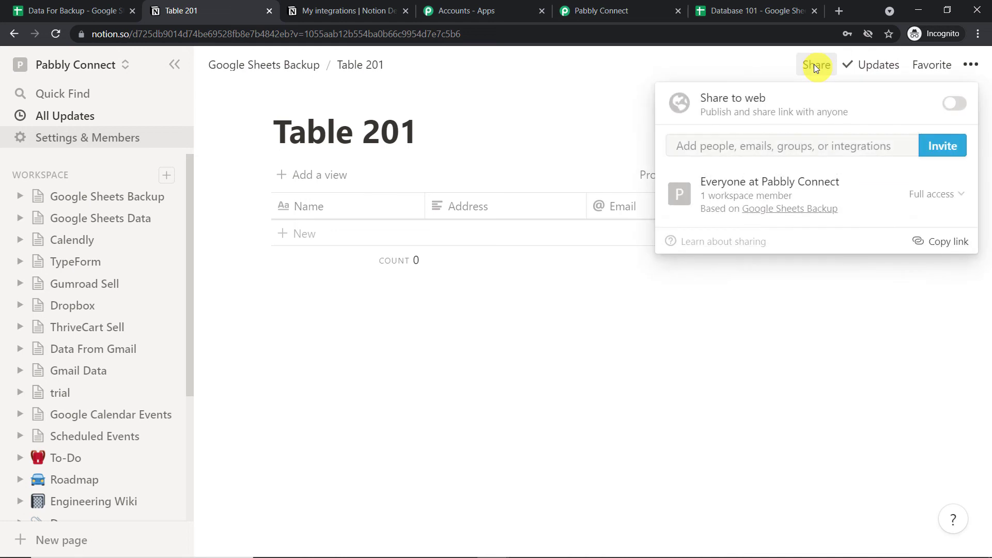
pyautogui.click(956, 106)
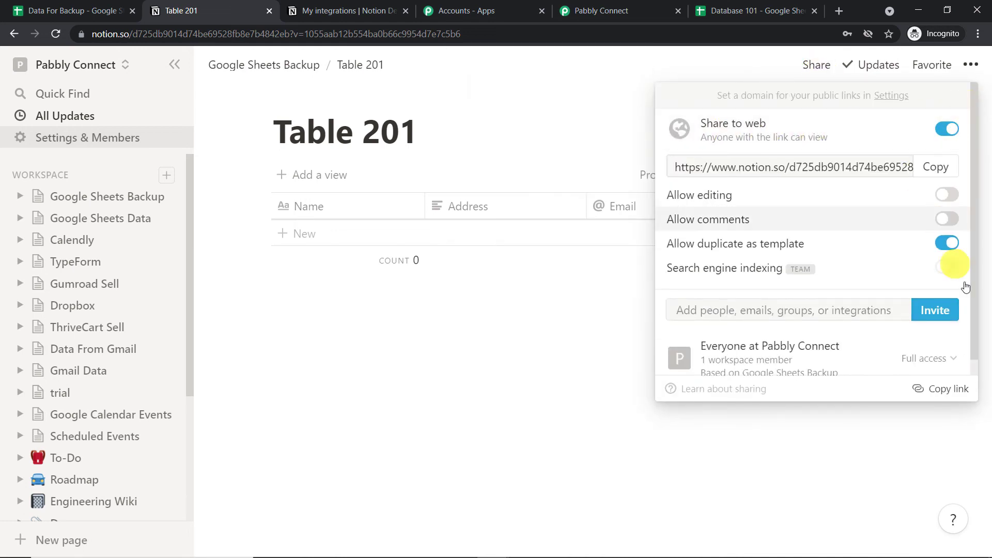
pyautogui.click(938, 315)
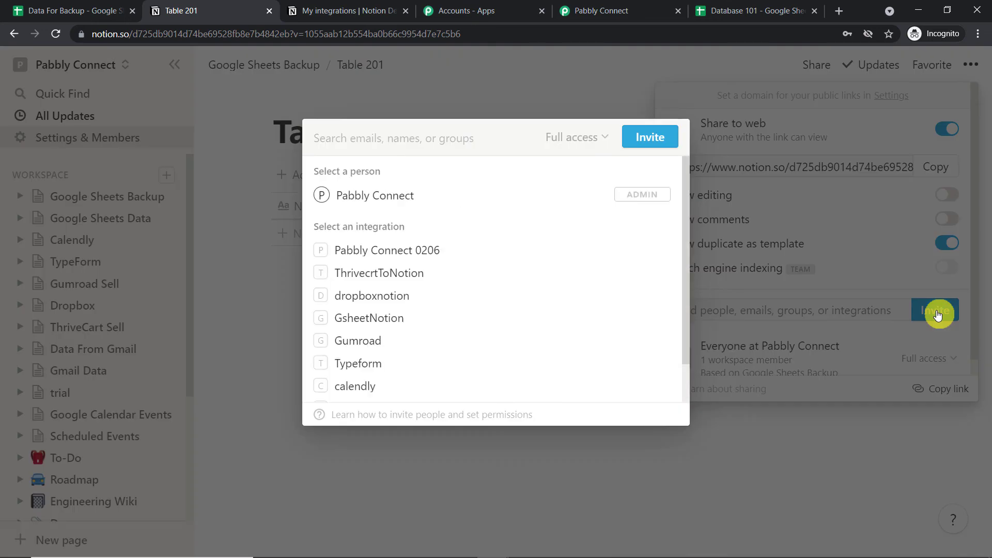
pyautogui.scroll(-2, 480, 251)
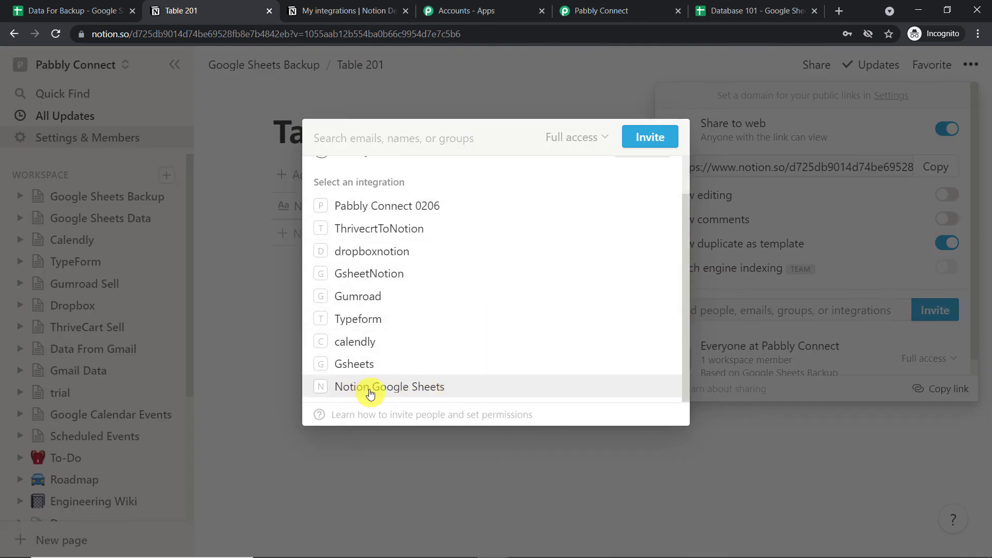
pyautogui.click(415, 394)
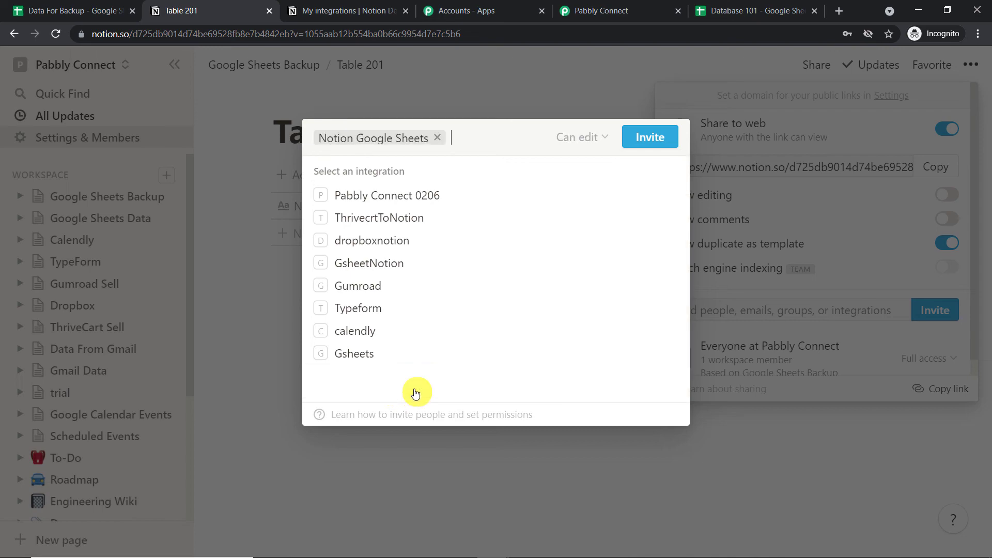
pyautogui.click(647, 139)
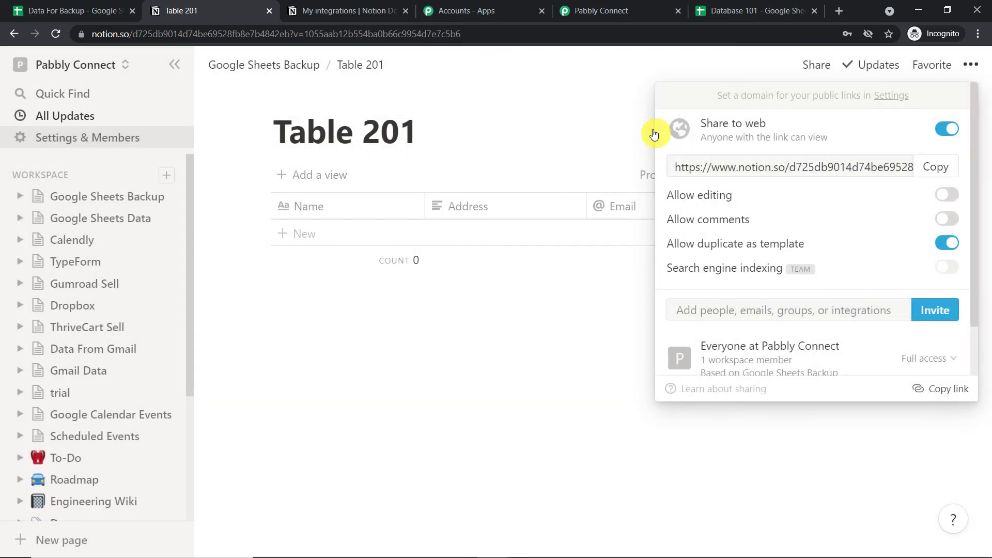
pyautogui.click(570, 334)
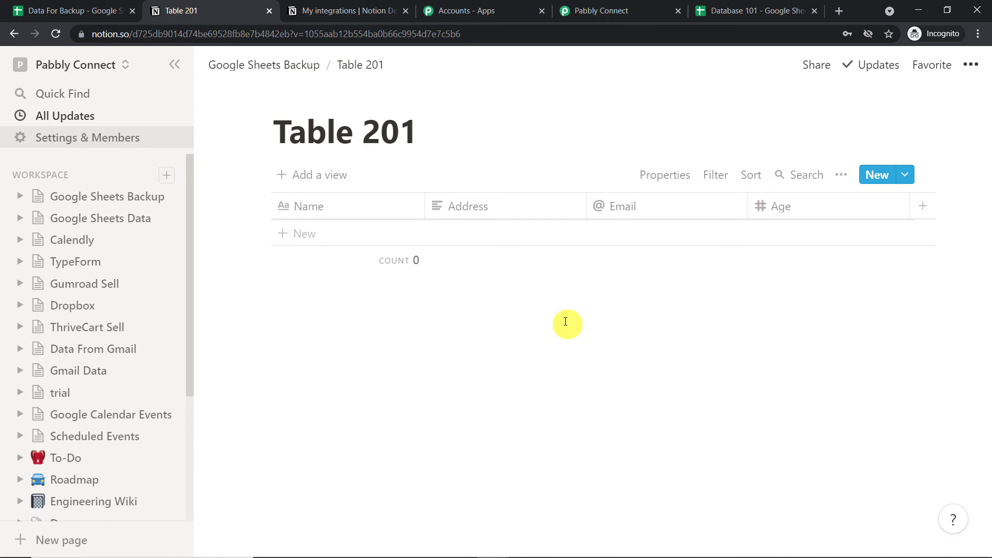
# Copy the Notion Google Sheets integration token and return to Pabbly Connect's Connect Notion Account form.
pyautogui.click(362, 10)
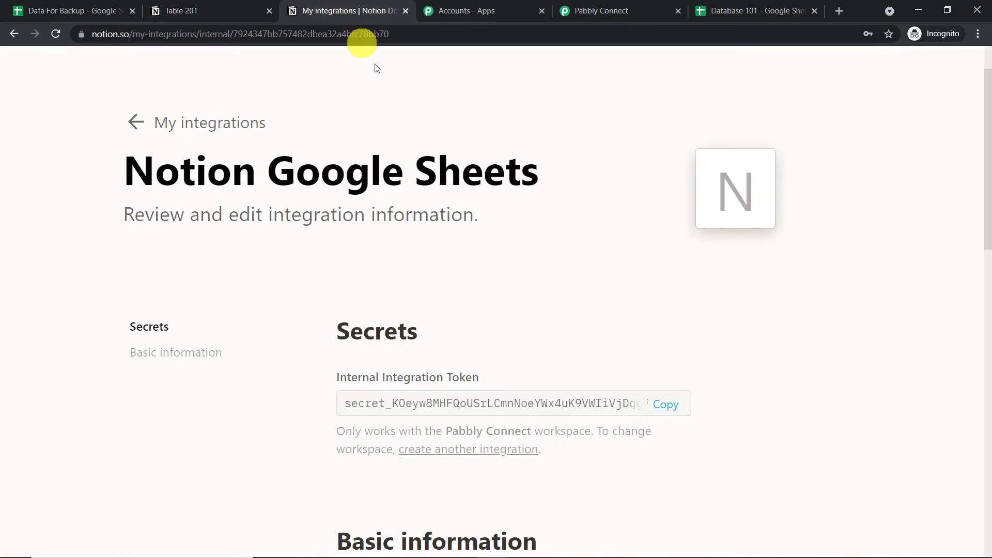
pyautogui.click(577, 407)
pyautogui.rightClick(575, 405)
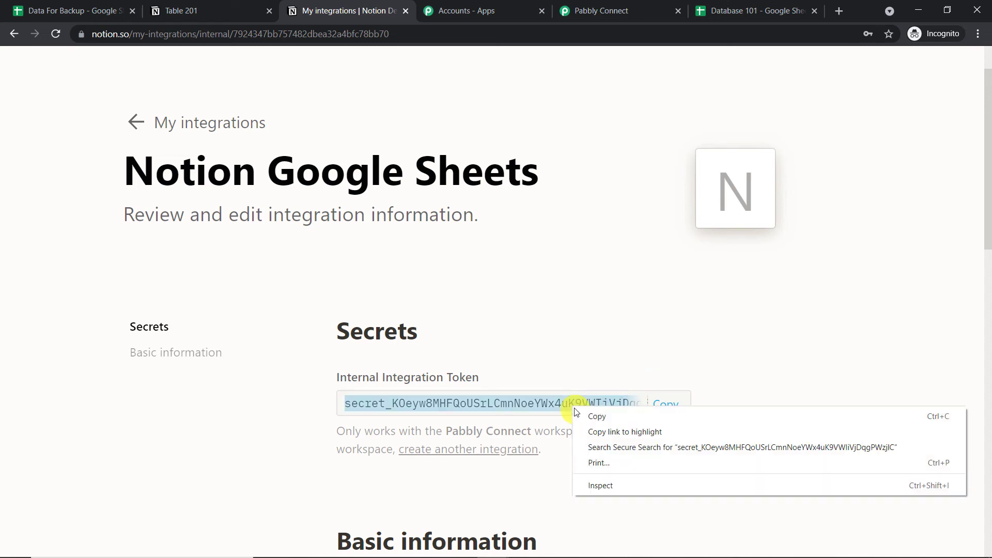
pyautogui.click(583, 412)
pyautogui.click(612, 9)
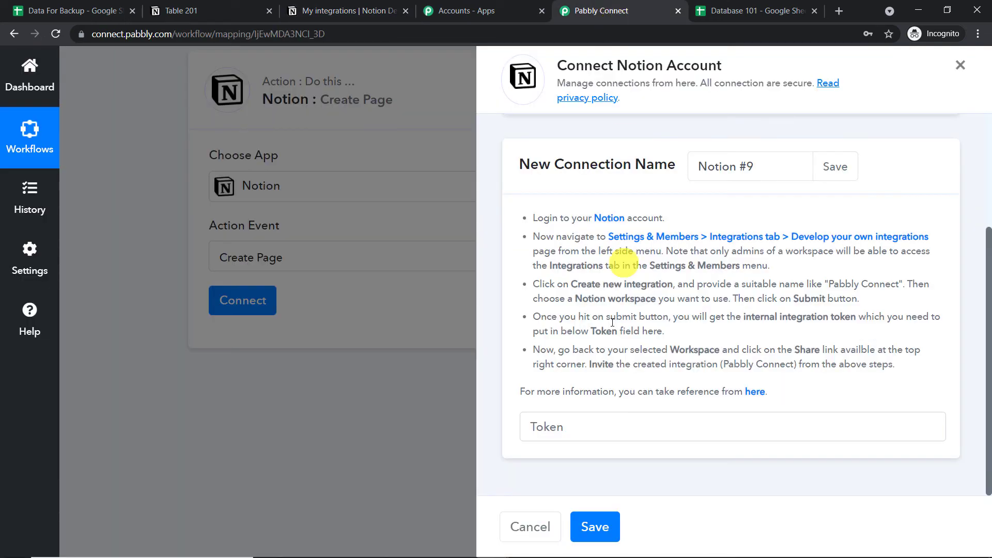
# Paste the Notion token into the Token field and save the new Notion connection.
pyautogui.click(581, 433)
pyautogui.rightClick(580, 433)
pyautogui.click(615, 331)
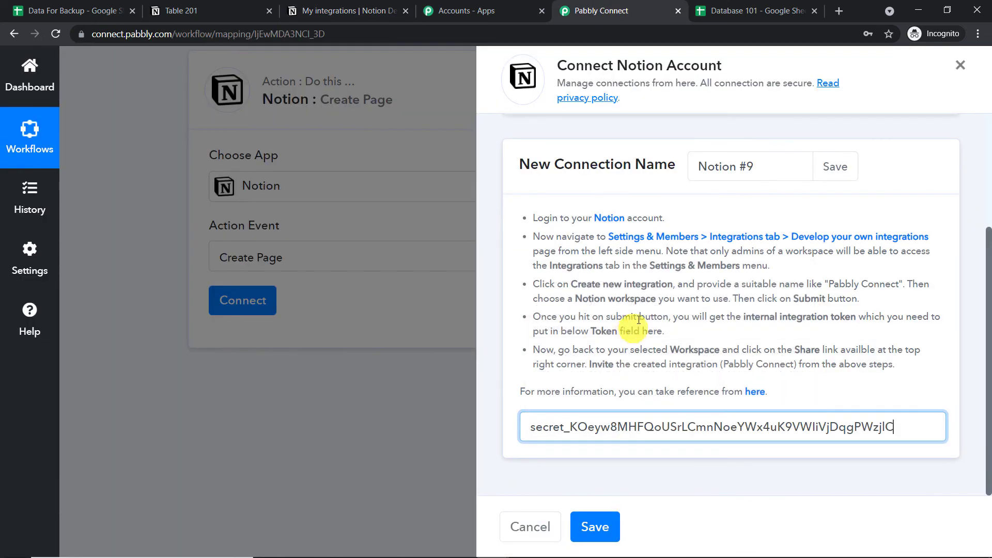
pyautogui.click(599, 531)
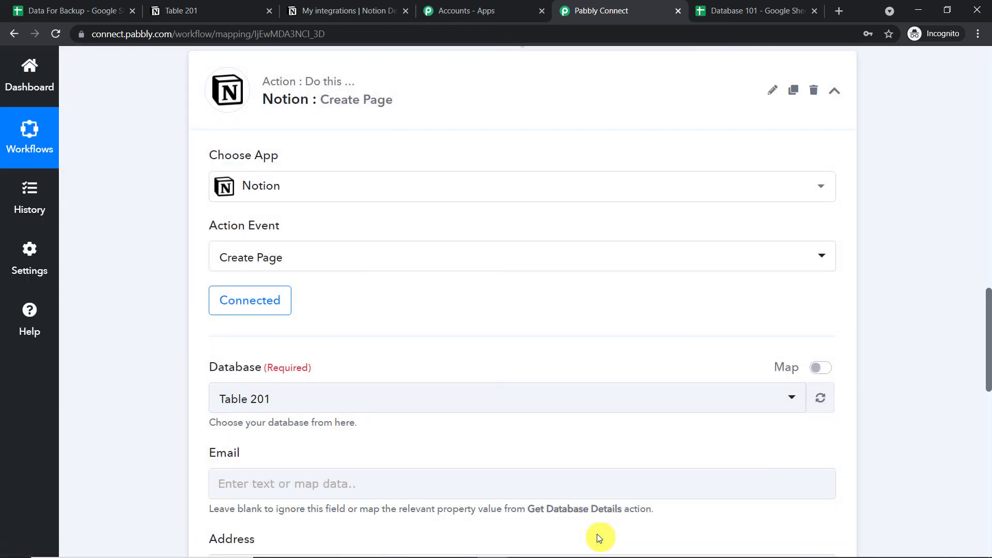
# Reveal the empty Age and Content mapping fields under the Table 201 database selection.
pyautogui.scroll(-5, 573, 321)
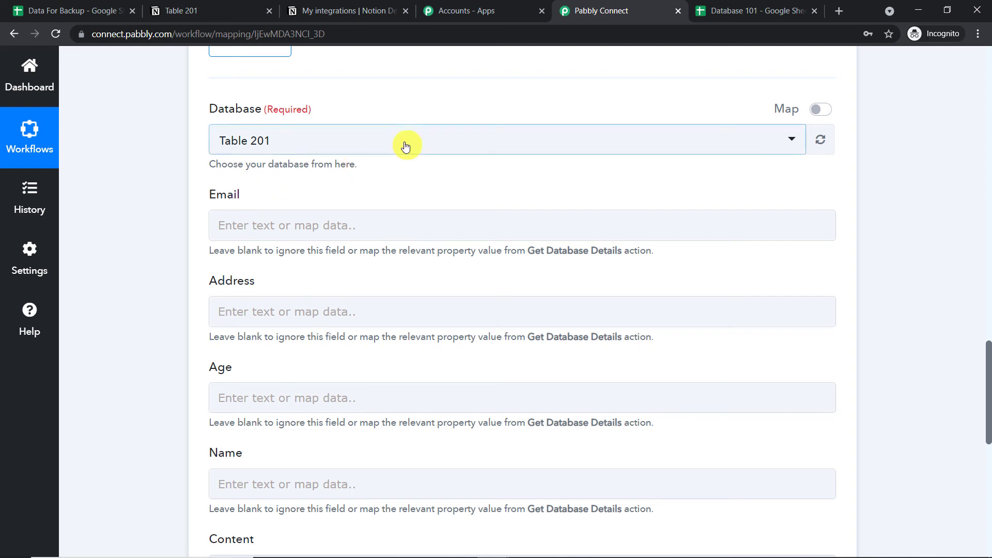
pyautogui.scroll(-1, 405, 144)
pyautogui.click(301, 335)
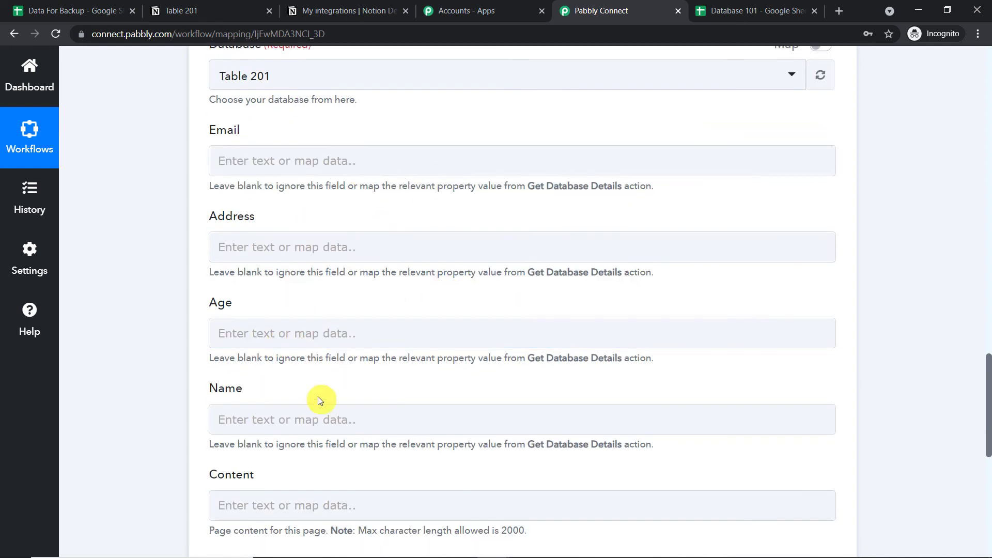
pyautogui.click(375, 494)
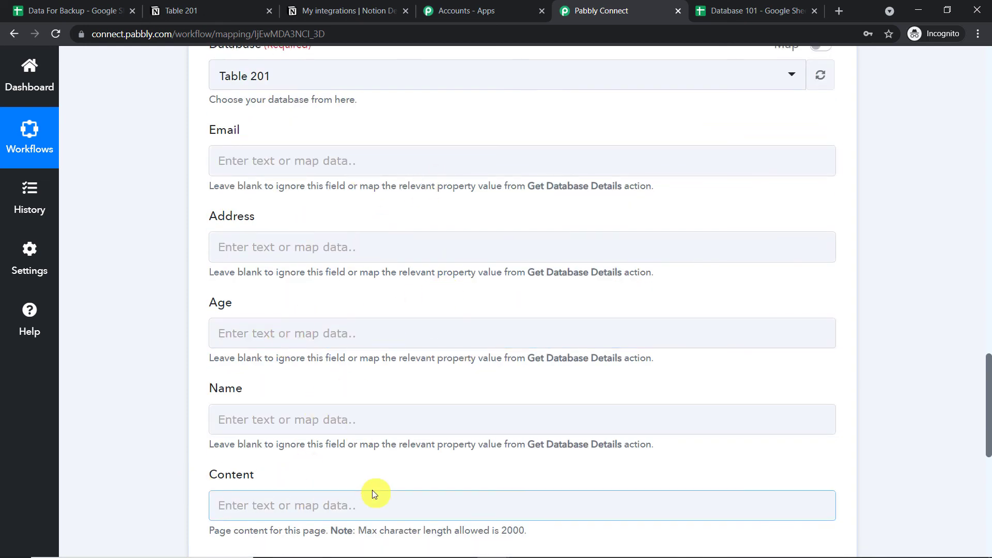
pyautogui.scroll(5, 377, 495)
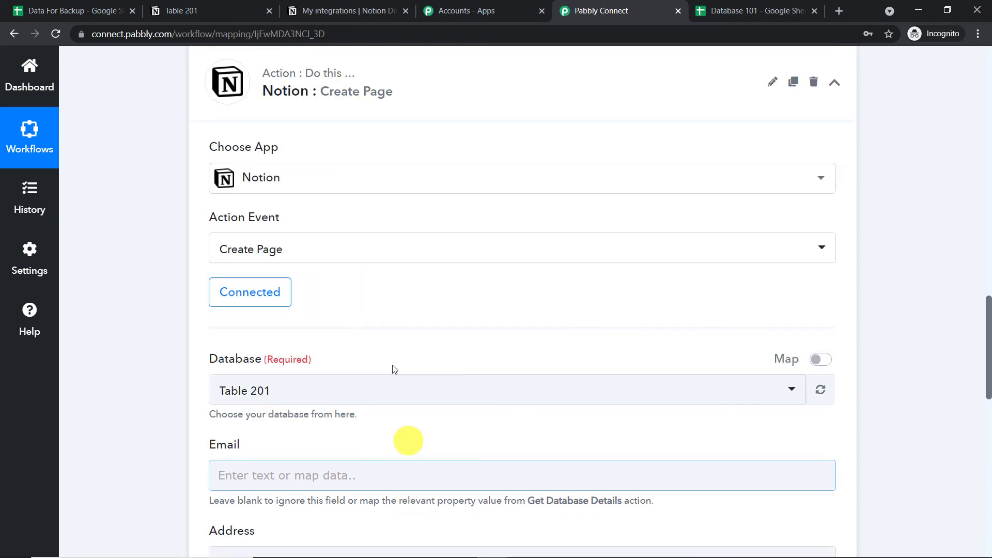
pyautogui.scroll(-5, 321, 140)
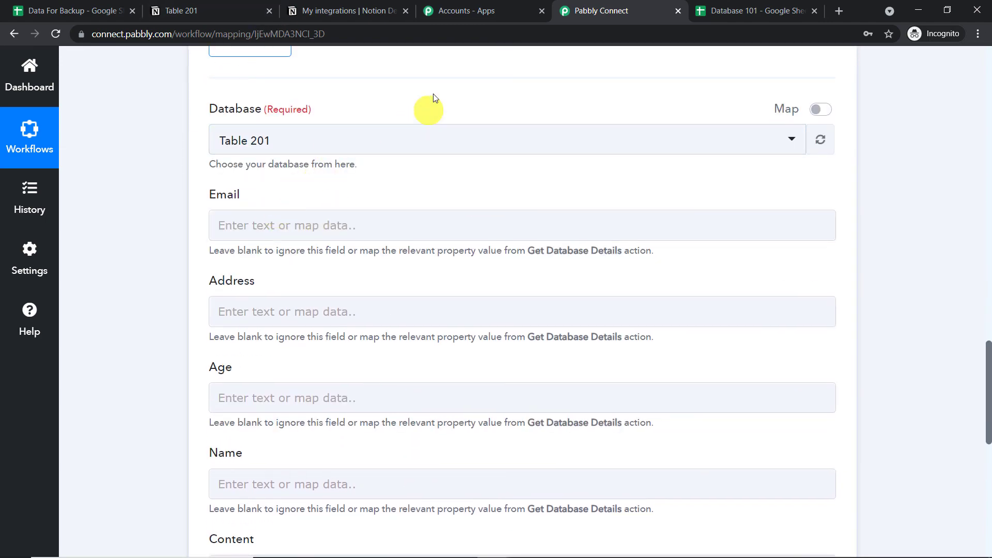
# Check Table 201's columns in Notion against the Email, Address, Age and Name fields.
pyautogui.click(238, 7)
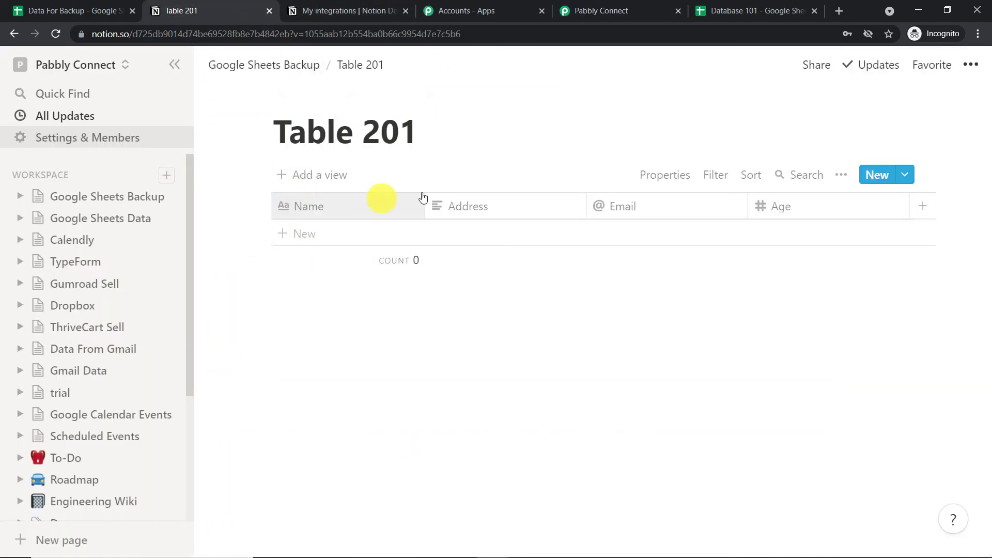
pyautogui.click(602, 9)
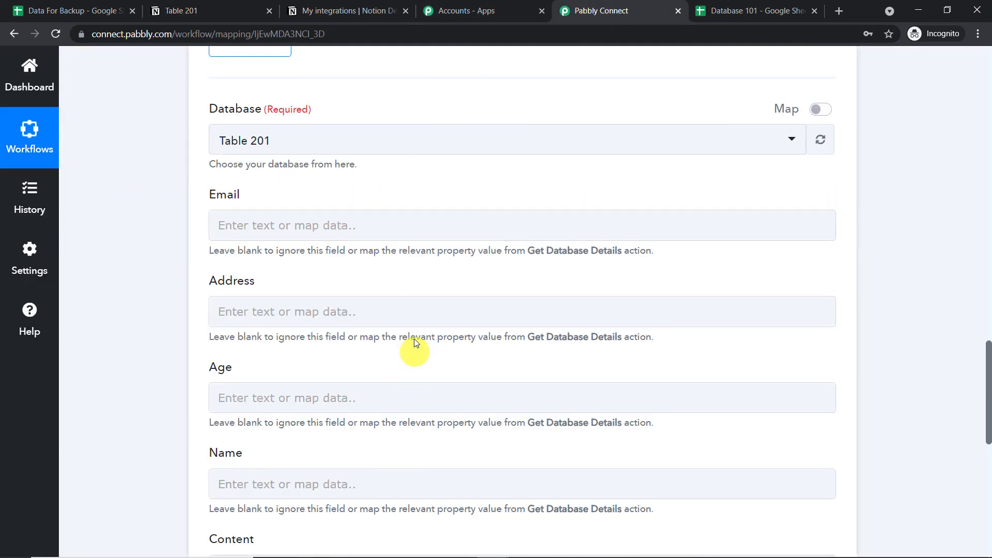
pyautogui.scroll(13, 422, 310)
pyautogui.scroll(4, 418, 311)
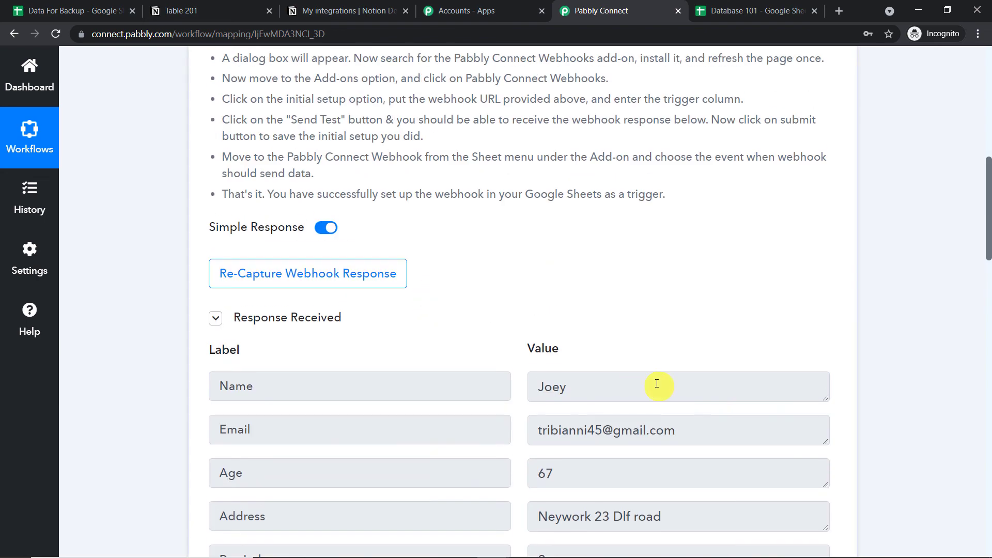
pyautogui.scroll(-13, 667, 449)
pyautogui.scroll(-6, 569, 394)
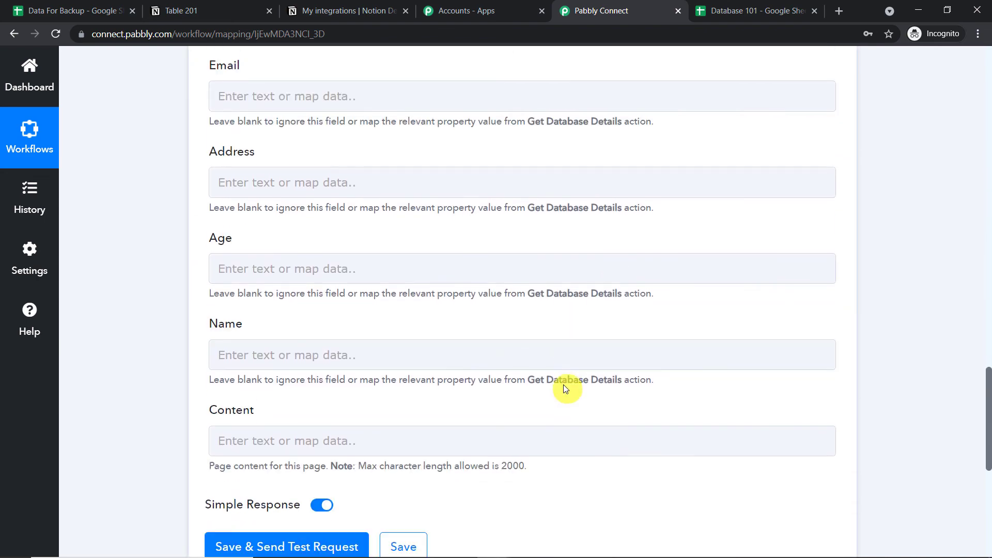
pyautogui.scroll(1, 561, 388)
# Map the Google Sheets row's email value into the Notion Email field.
pyautogui.click(248, 160)
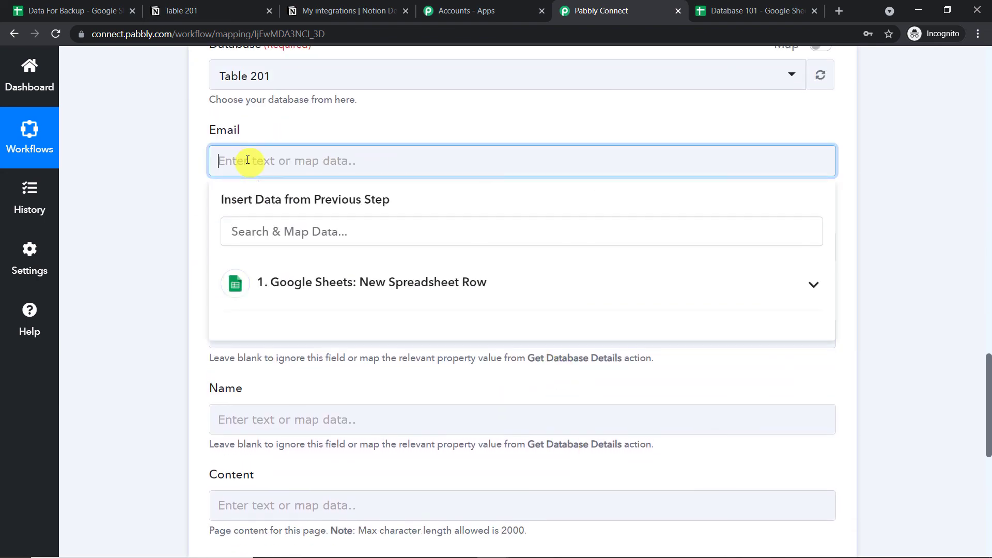
pyautogui.click(317, 282)
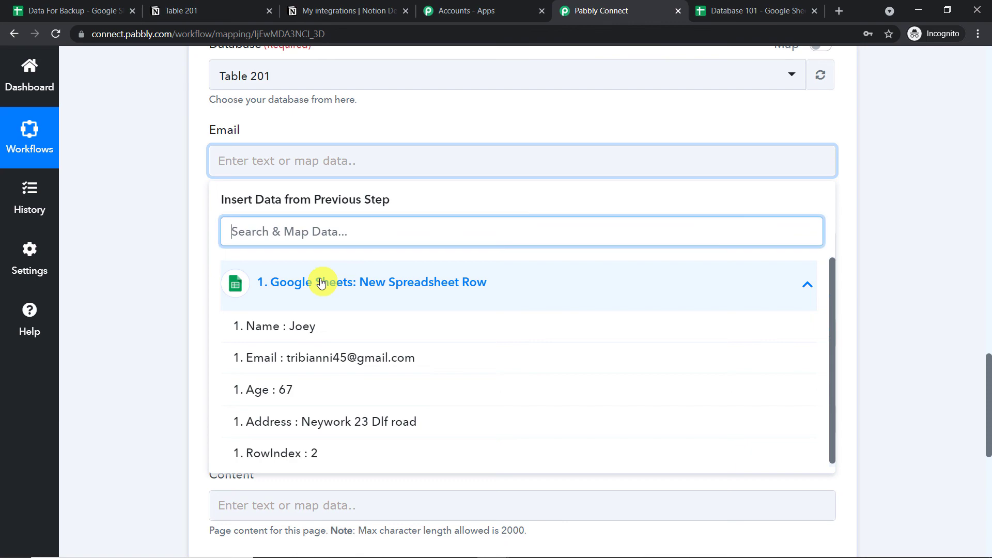
pyautogui.click(388, 365)
pyautogui.click(977, 213)
pyautogui.scroll(9, 988, 212)
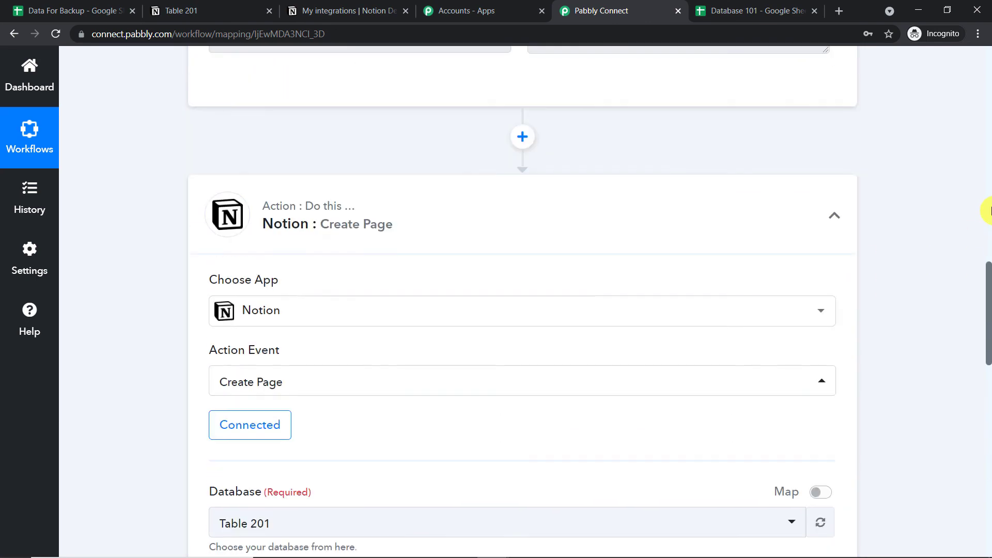
pyautogui.scroll(8, 989, 212)
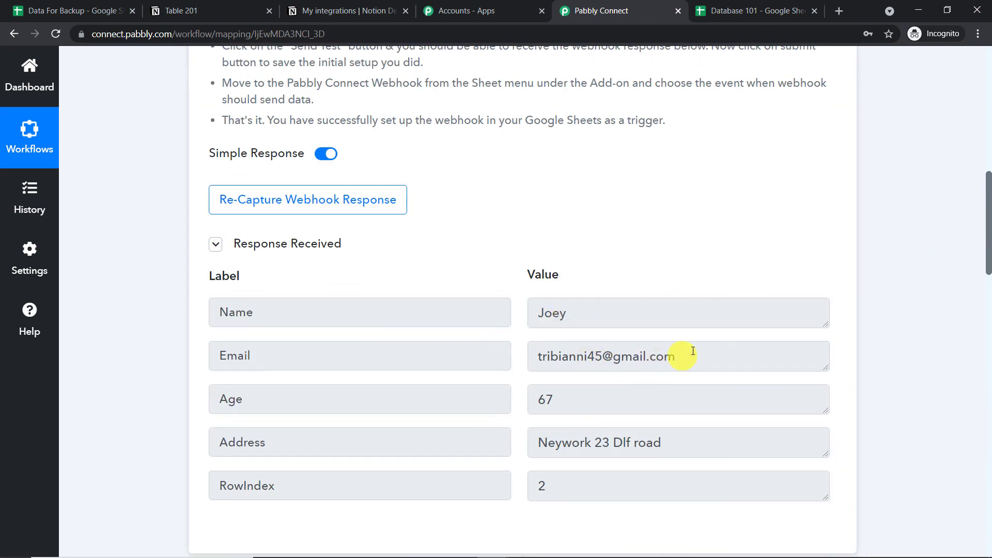
pyautogui.moveTo(693, 352); pyautogui.dragTo(500, 356)
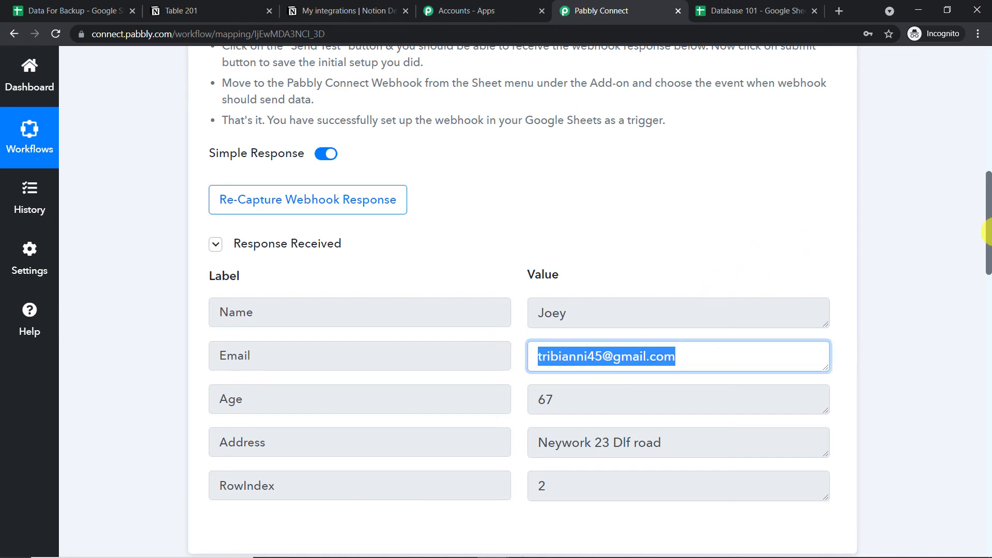
pyautogui.scroll(-18, 988, 333)
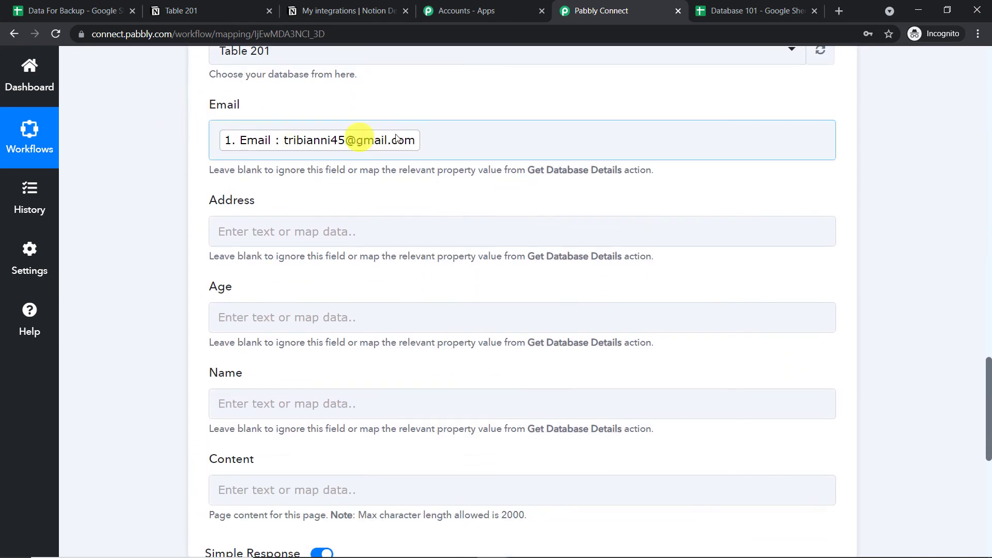
pyautogui.scroll(-1, 491, 137)
# Map the spreadsheet row's address into the Notion Address field.
pyautogui.click(326, 161)
pyautogui.click(318, 158)
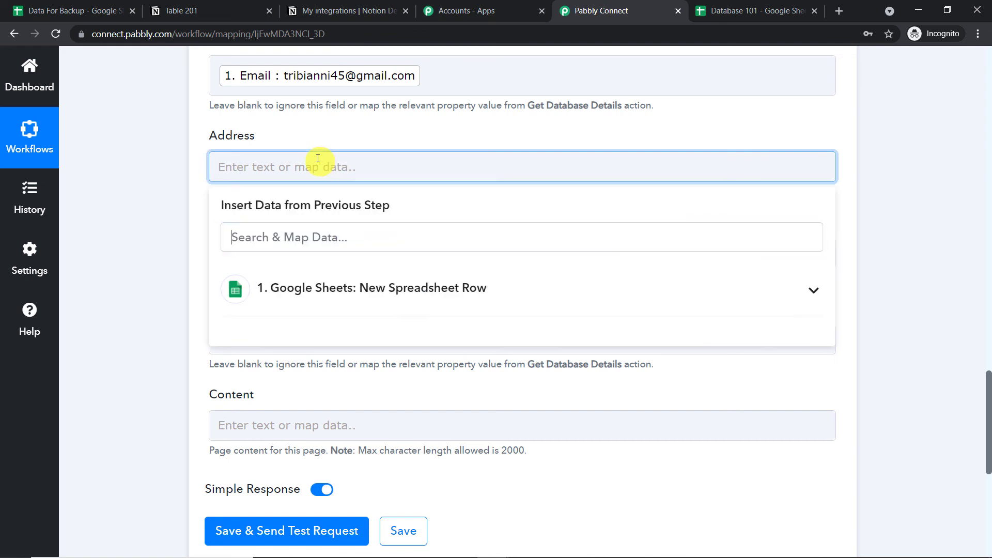
pyautogui.click(322, 288)
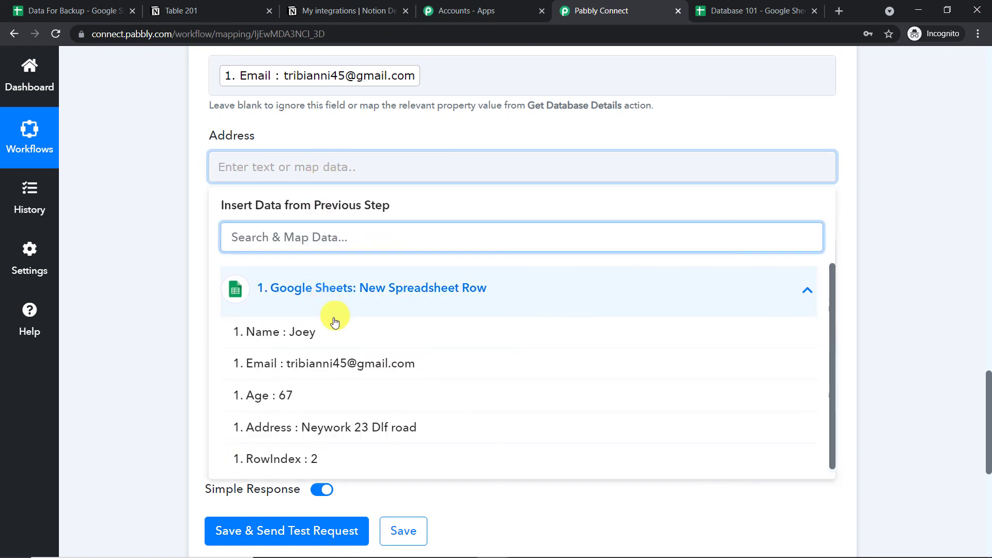
pyautogui.click(326, 428)
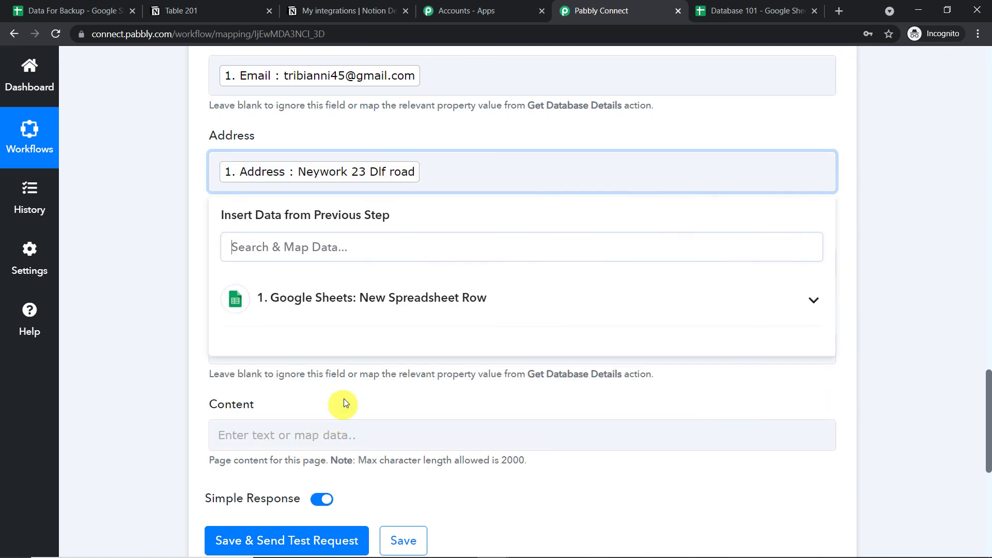
pyautogui.scroll(-1, 827, 171)
pyautogui.click(939, 177)
pyautogui.scroll(-1, 868, 177)
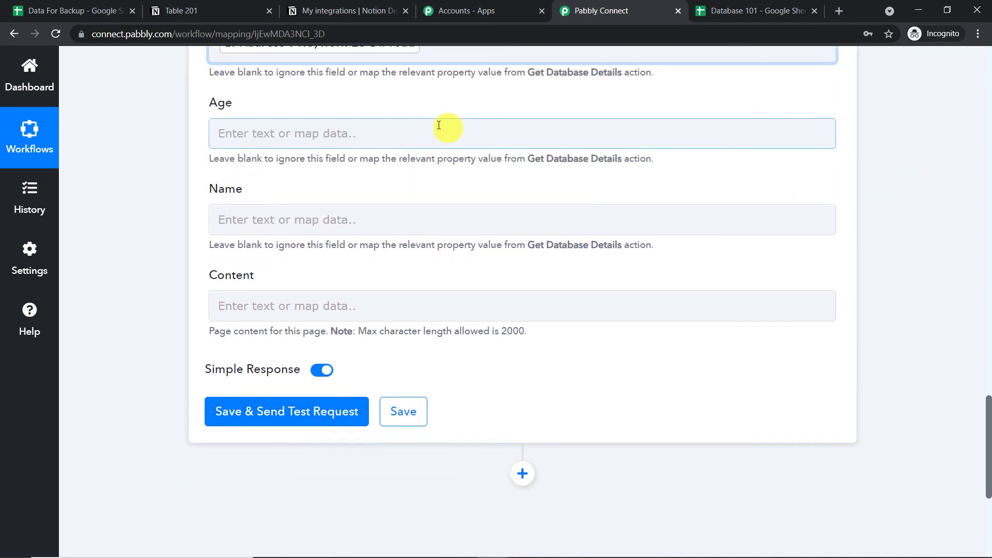
# Map the sheet's Age value (67) into Age and its name into Name.
pyautogui.click(371, 133)
pyautogui.click(348, 259)
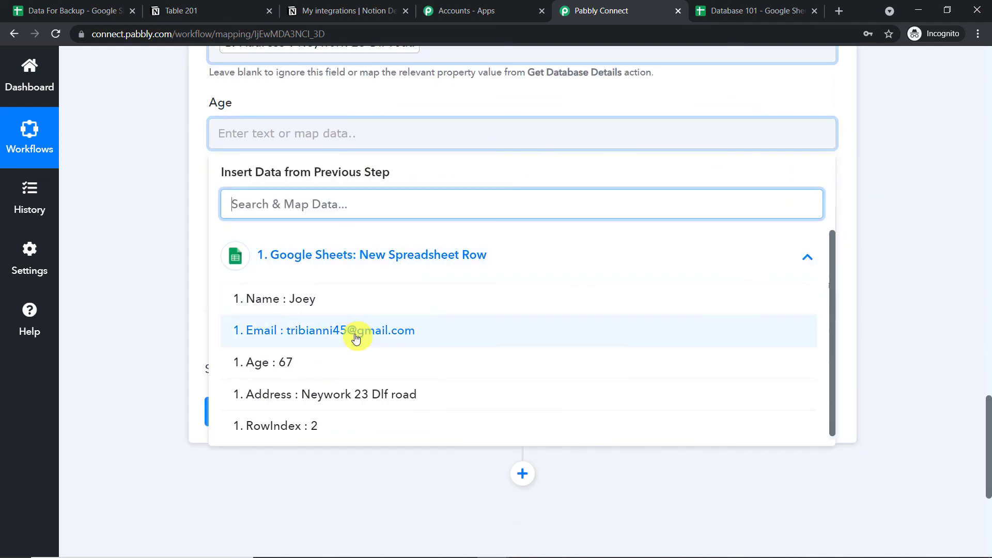
pyautogui.click(339, 362)
pyautogui.click(457, 101)
pyautogui.click(303, 231)
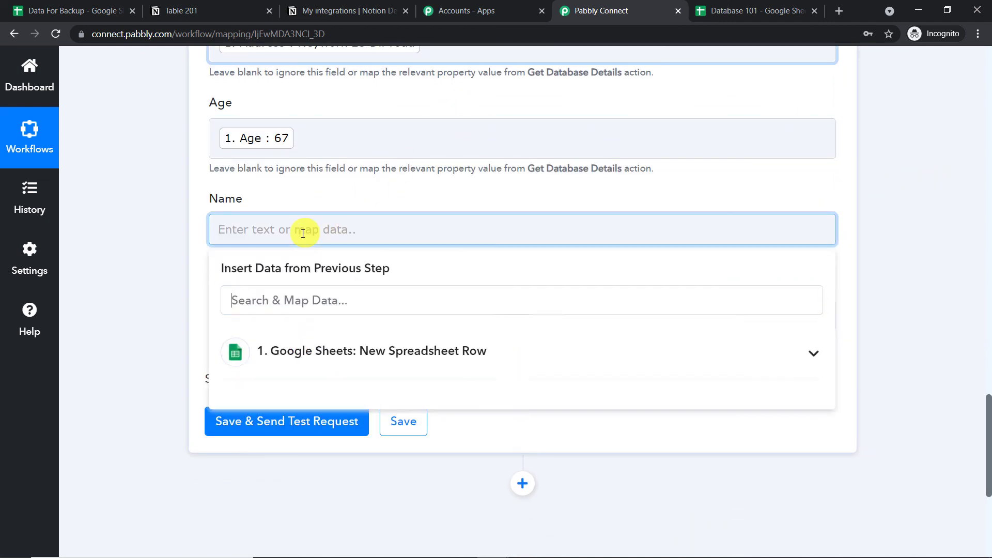
pyautogui.click(310, 351)
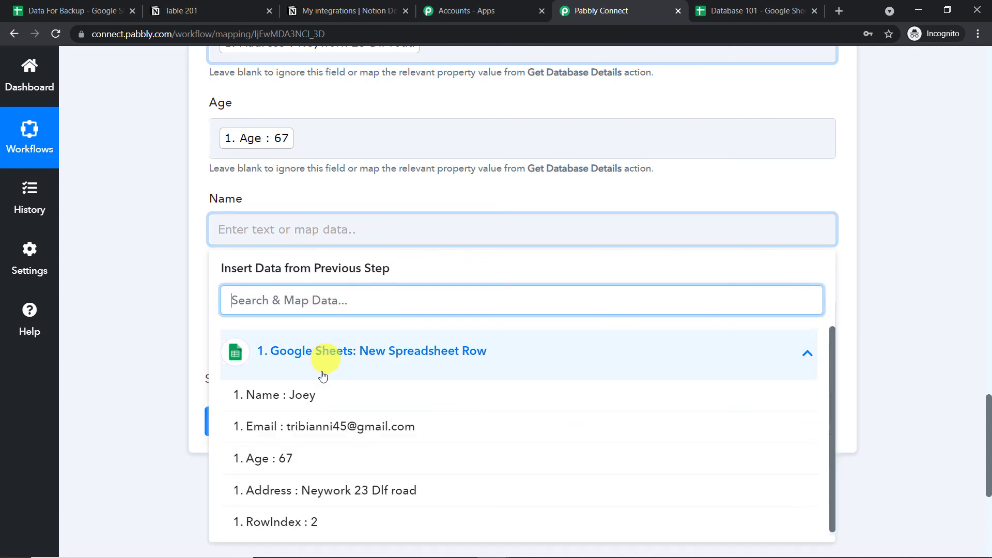
pyautogui.click(319, 400)
pyautogui.click(420, 104)
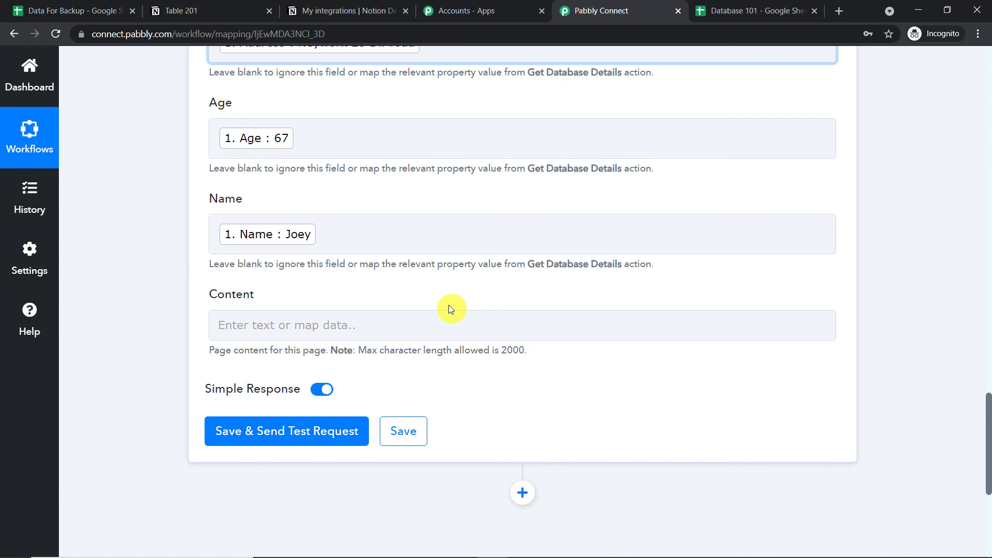
# Save the Notion action, send a test request, and check Table 201 for the new row.
pyautogui.click(321, 437)
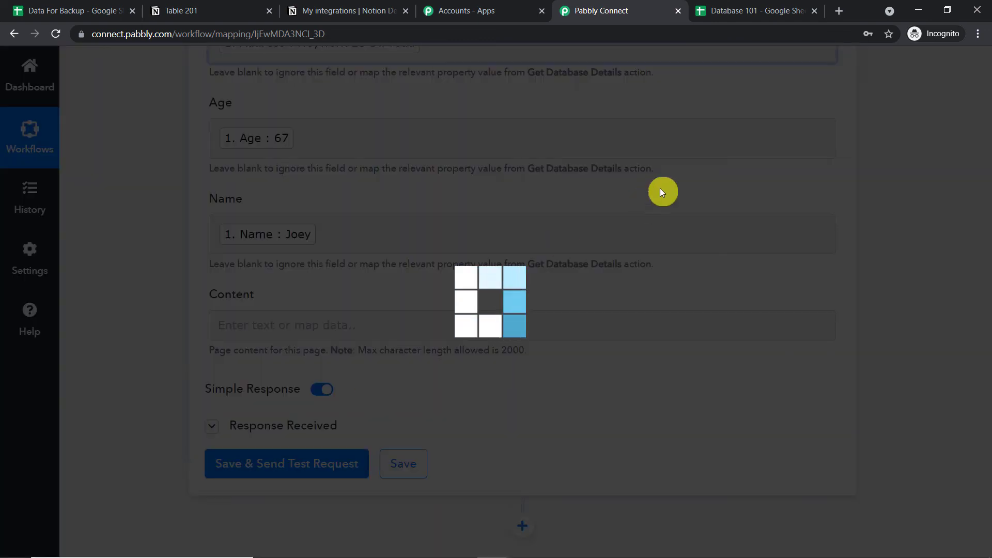
pyautogui.scroll(-5, 703, 238)
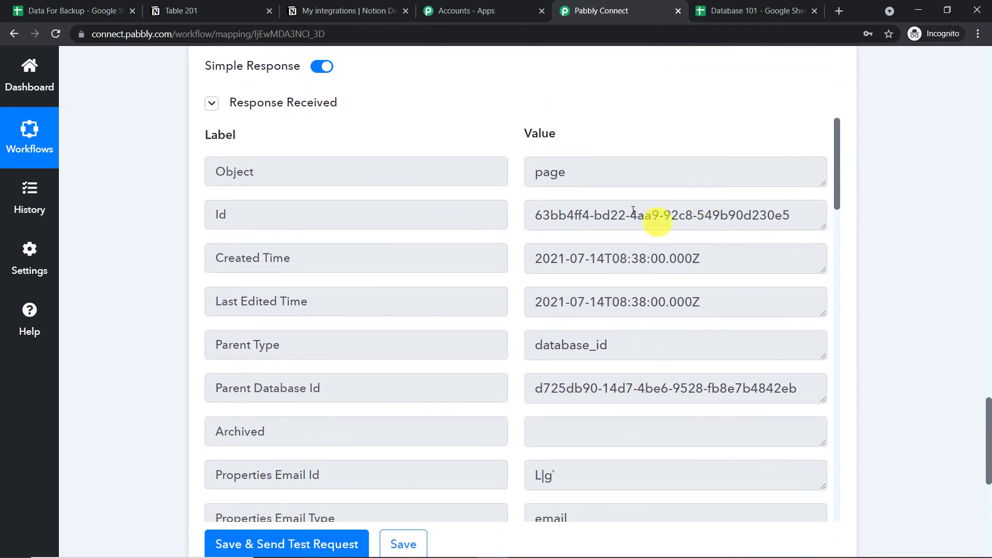
pyautogui.click(248, 5)
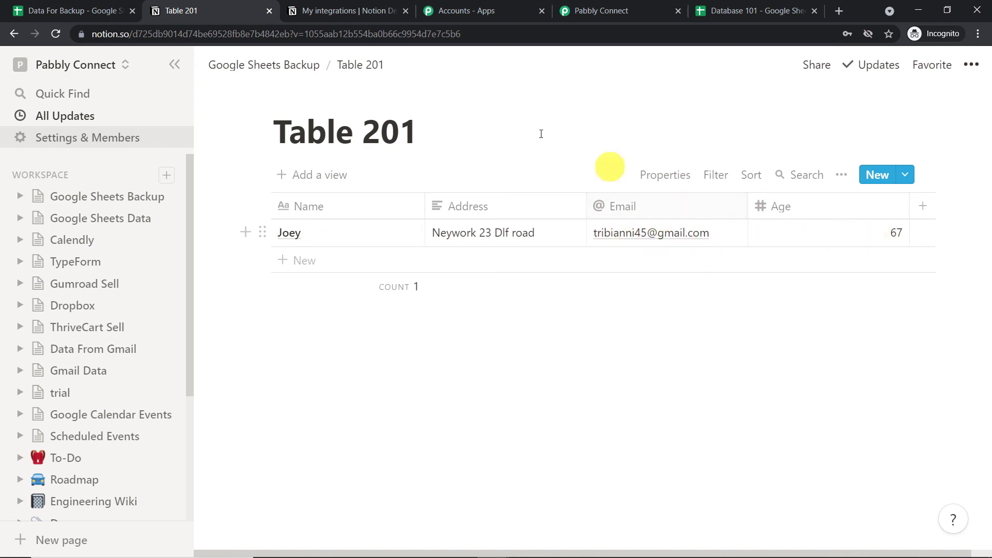
# Inspect the new Table 201 entry's page properties, then return to the Pabbly Connect workflow.
pyautogui.click(388, 233)
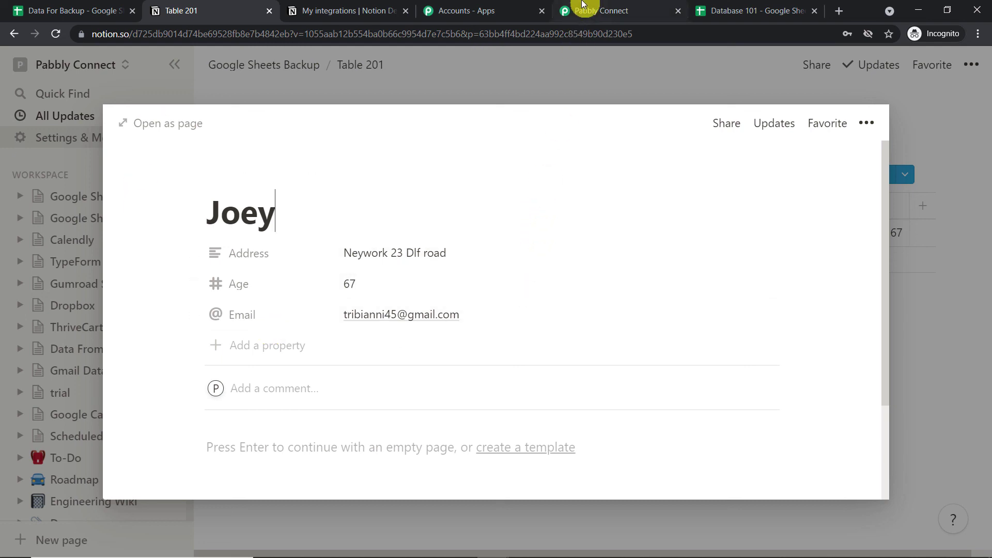
pyautogui.click(583, 6)
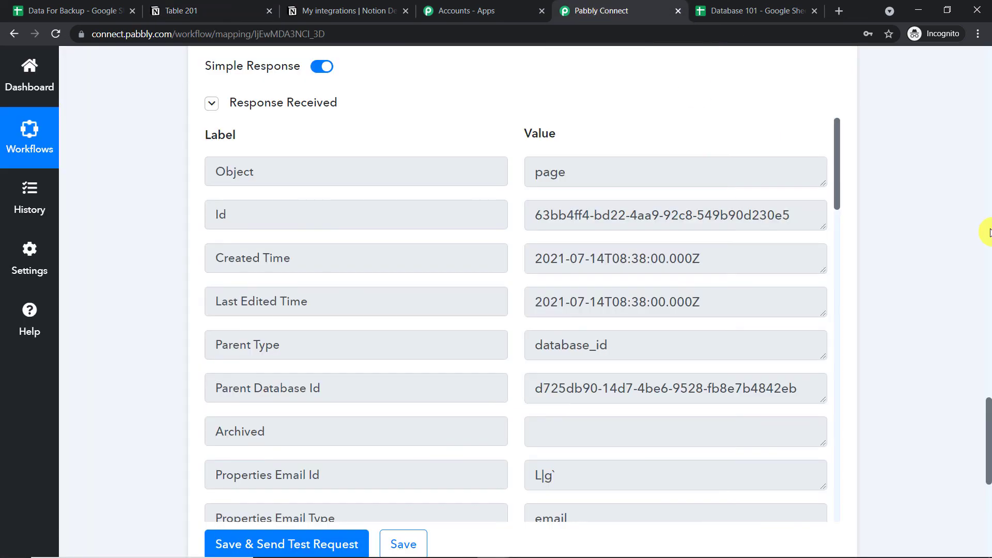
# Collapse the Notion Create Page action and the Google Sheets New Spreadsheet Row trigger cards.
pyautogui.scroll(15, 990, 233)
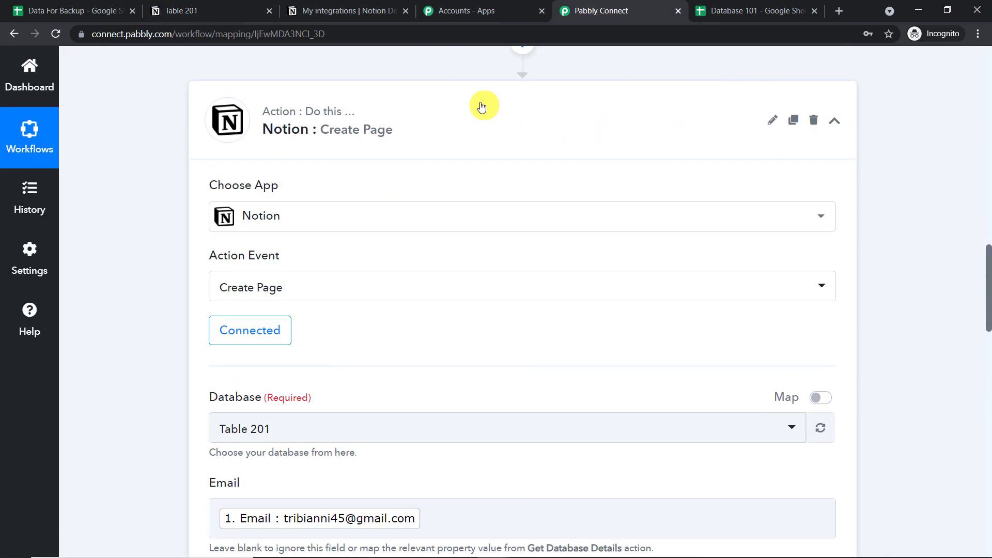
pyautogui.click(483, 104)
pyautogui.scroll(10, 989, 124)
pyautogui.scroll(5, 989, 121)
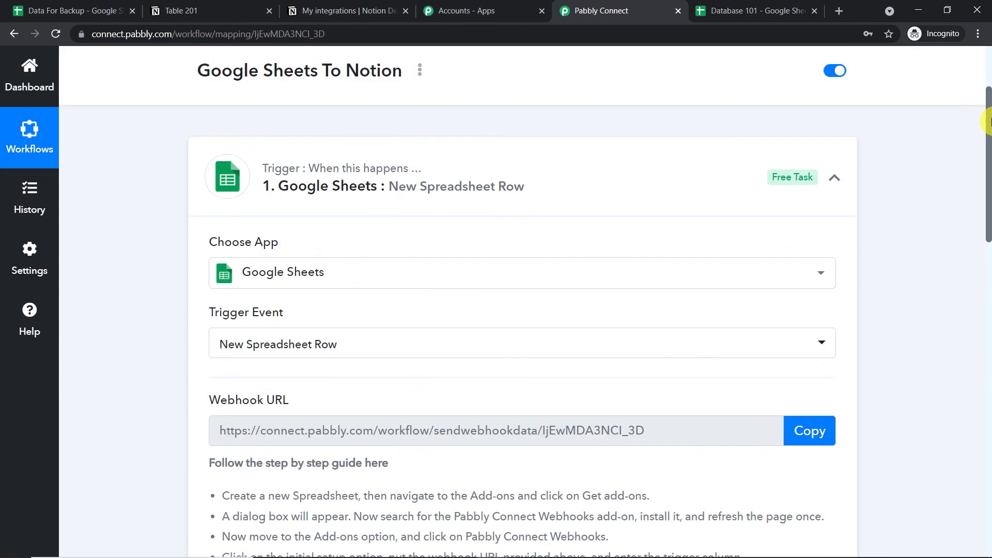
pyautogui.click(522, 229)
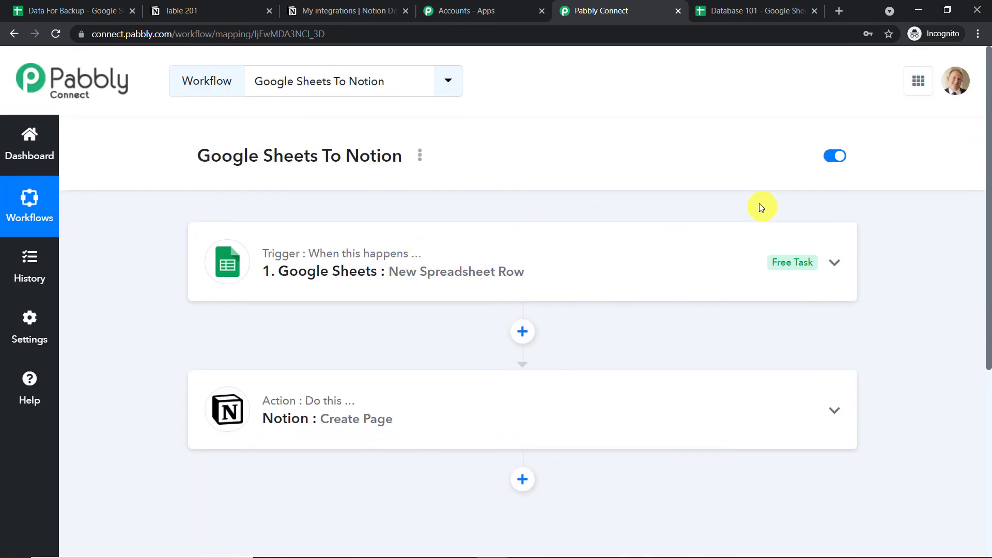
pyautogui.scroll(-1, 624, 201)
pyautogui.moveTo(306, 198)
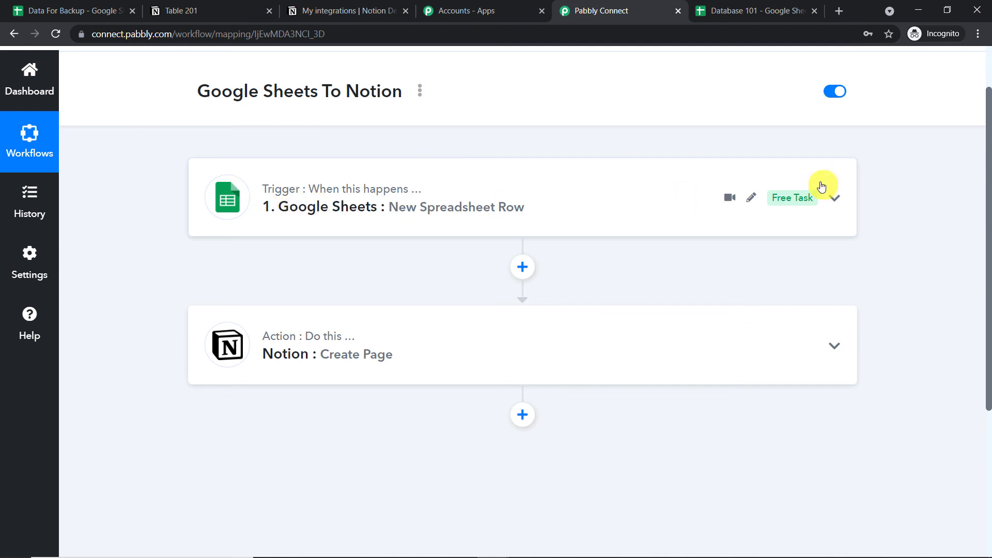
pyautogui.moveTo(774, 346)
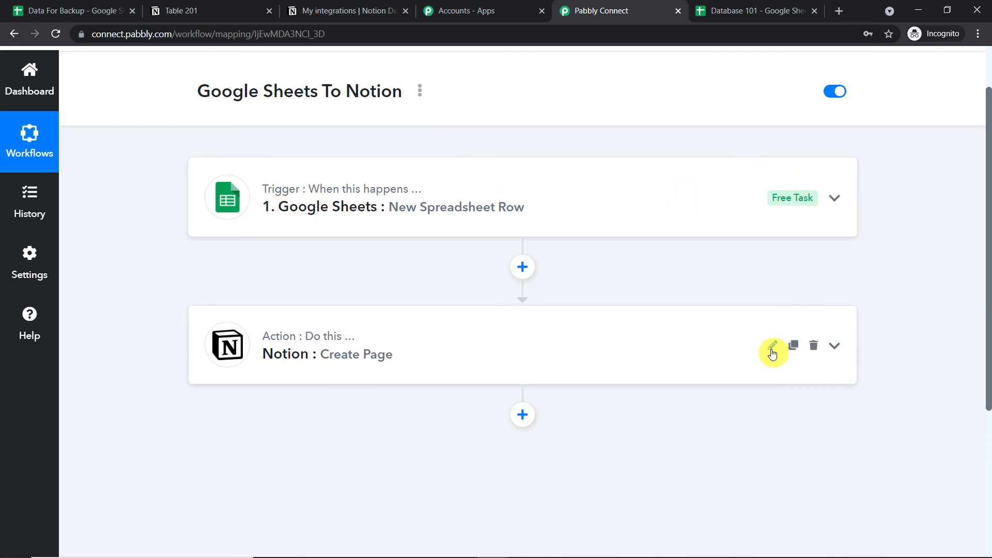